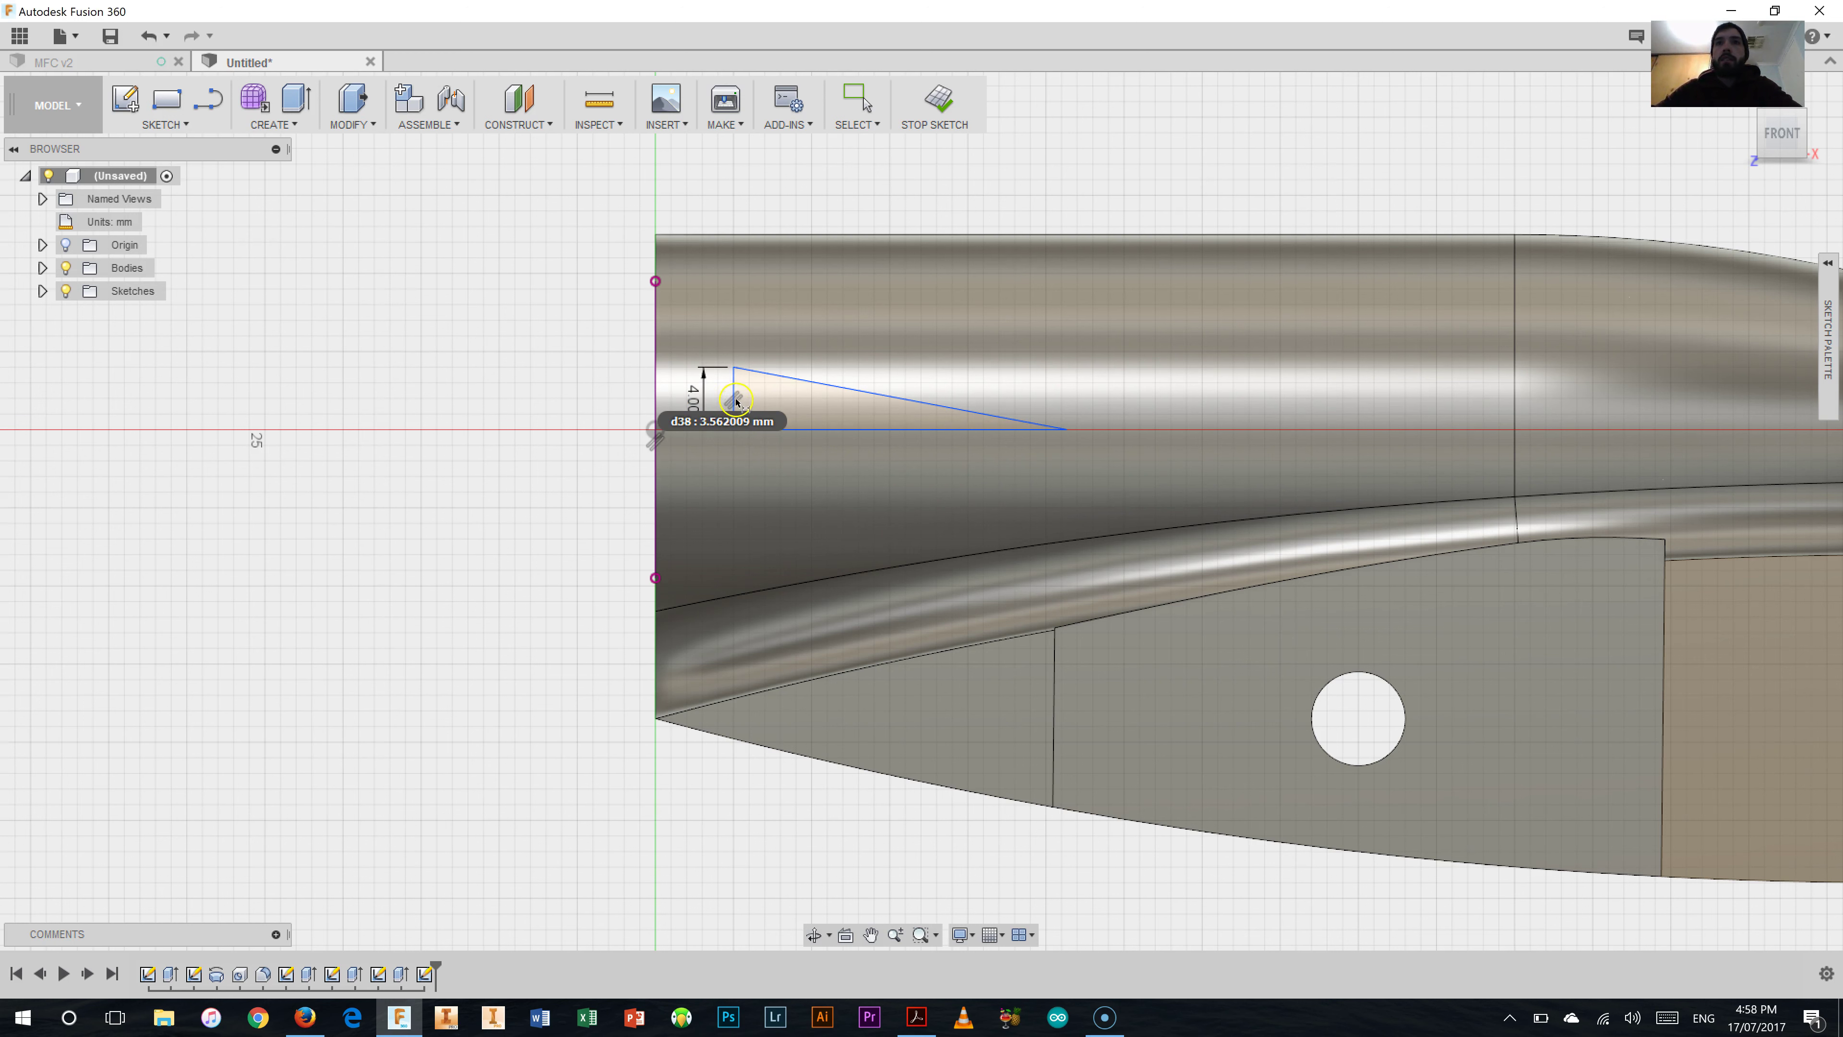
# Dimension the tip of the rear fin triangle 20 mm from the vertical reference line at the body's rear end.
pyautogui.click(655, 407)
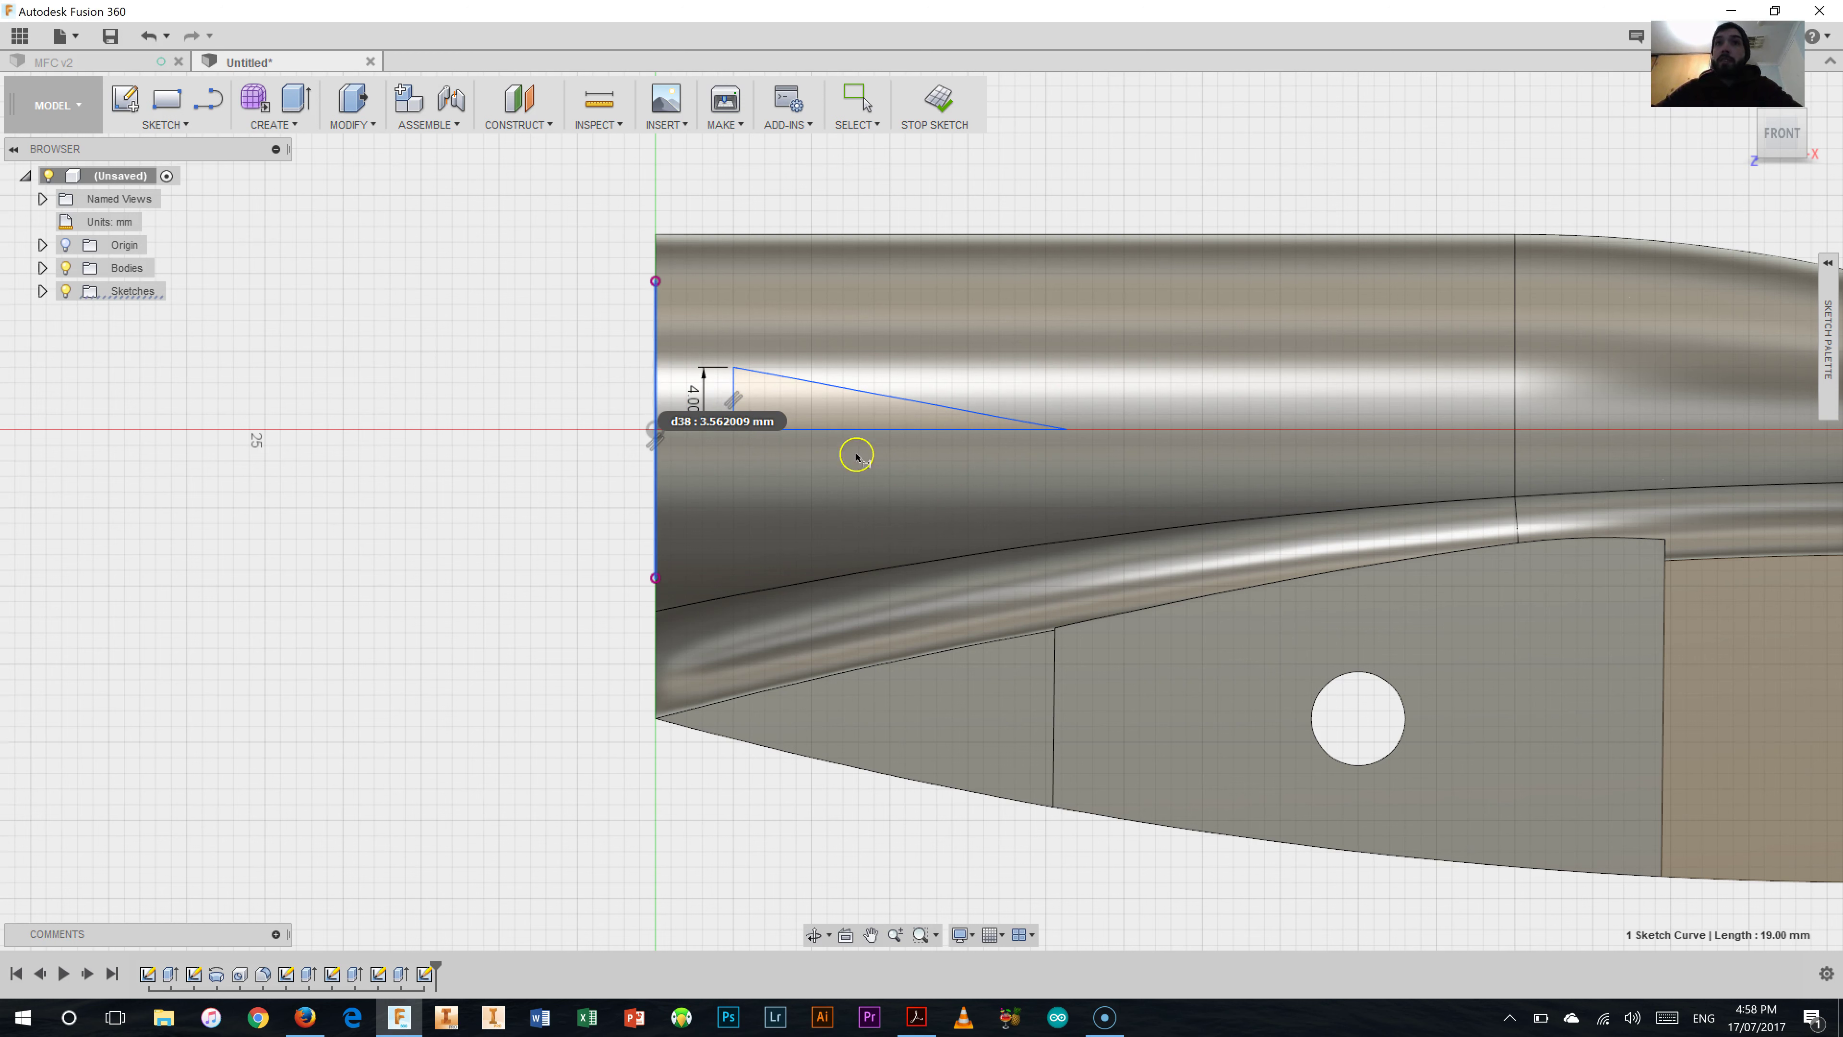
pyautogui.click(1066, 429)
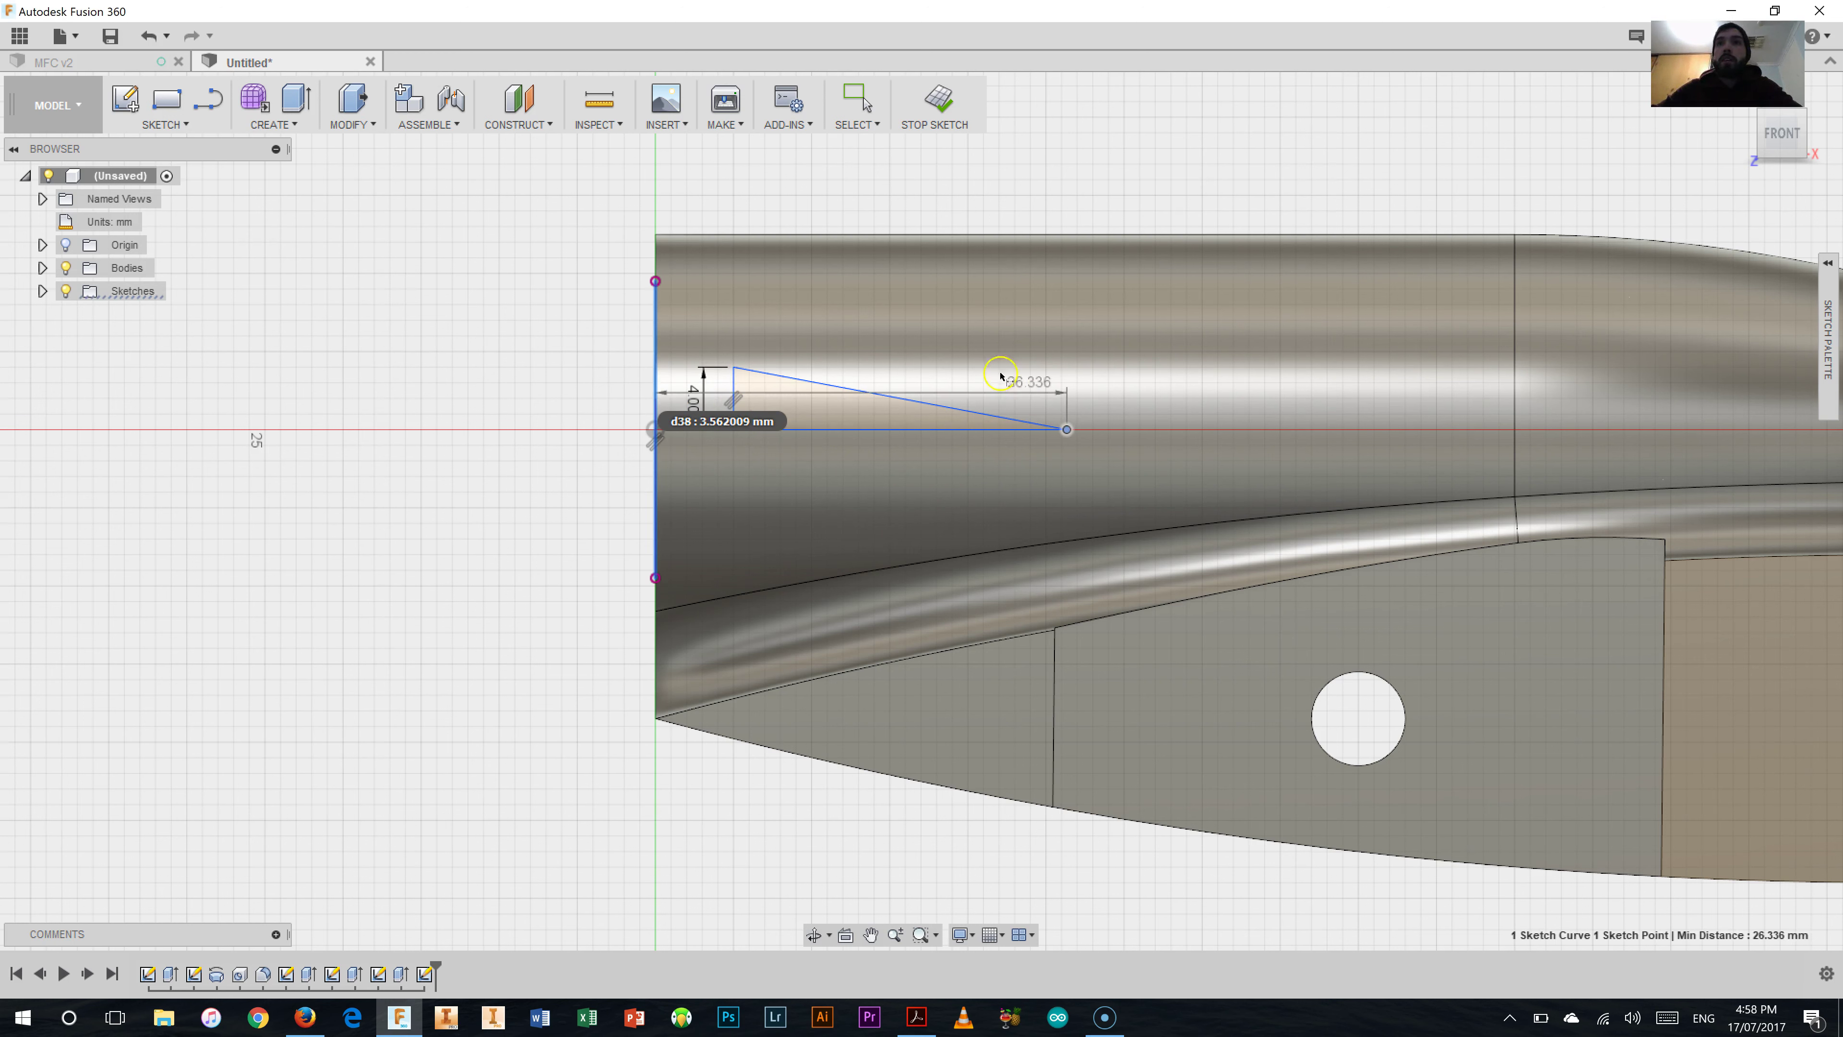
pyautogui.click(932, 309)
pyautogui.write('20')
pyautogui.press('Return')
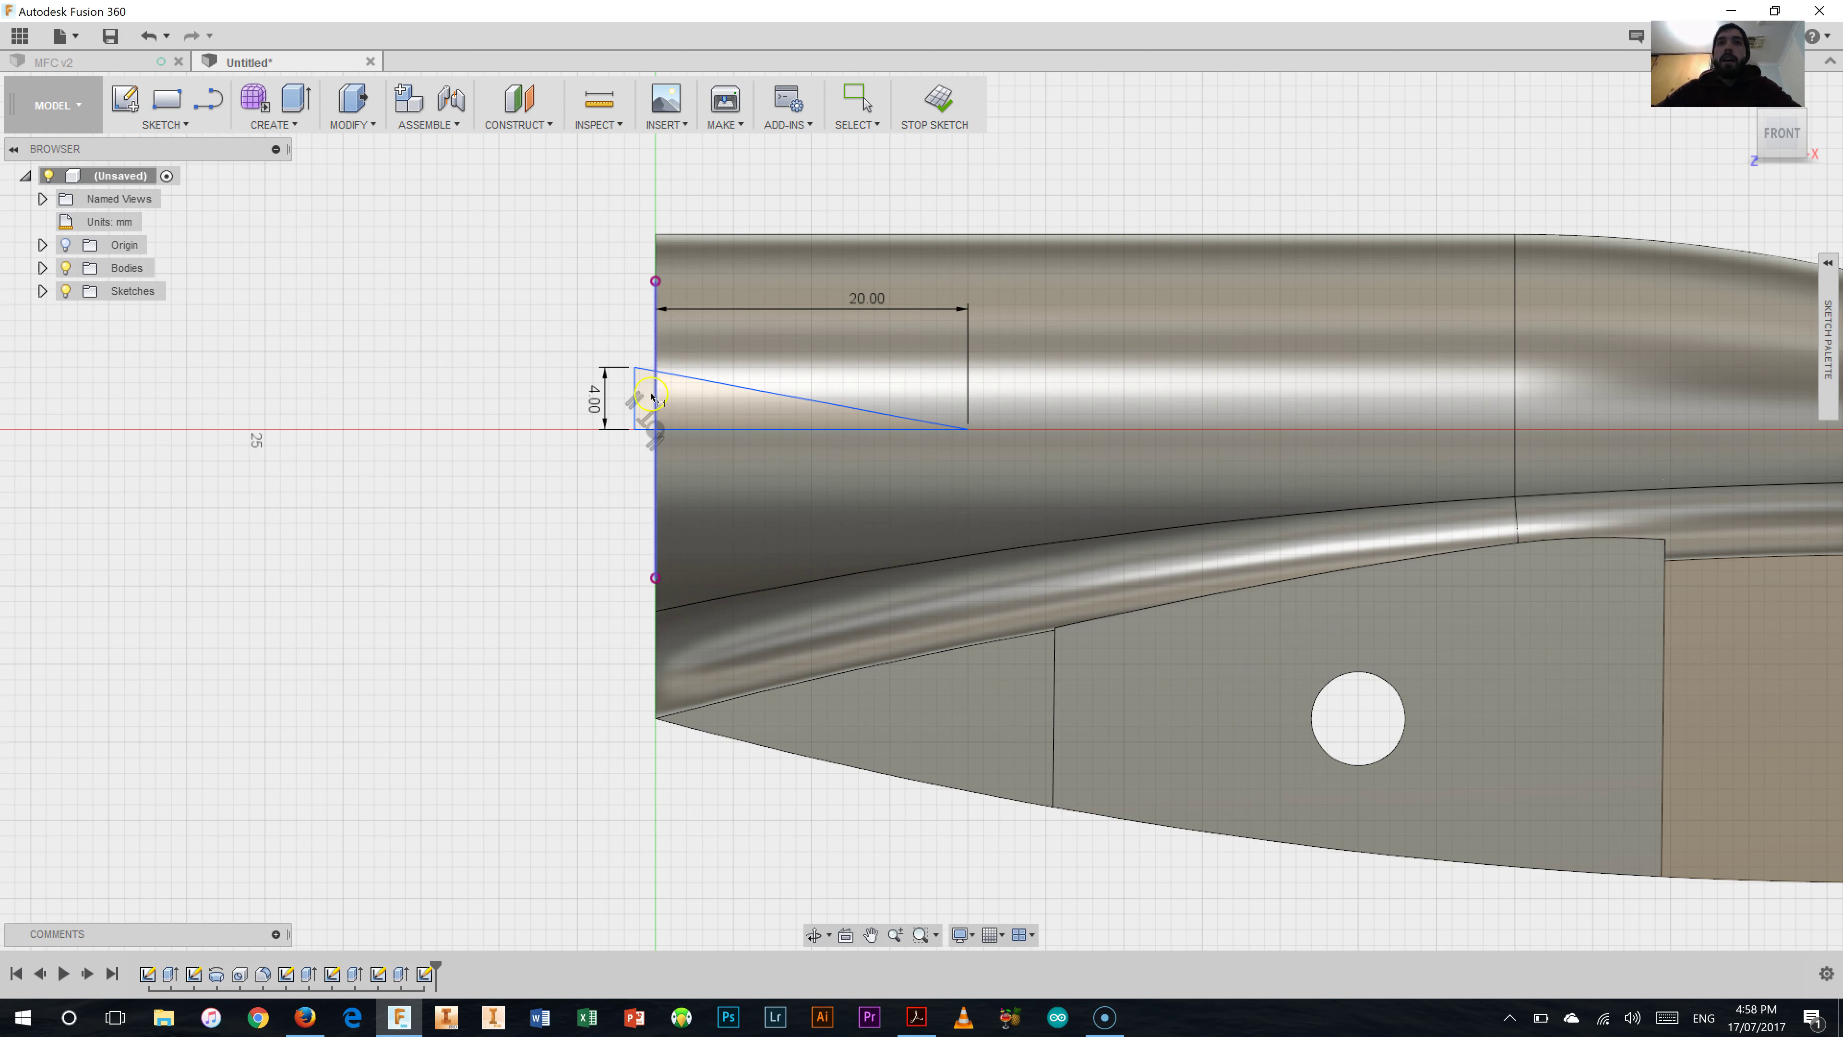
pyautogui.rightClick(514, 393)
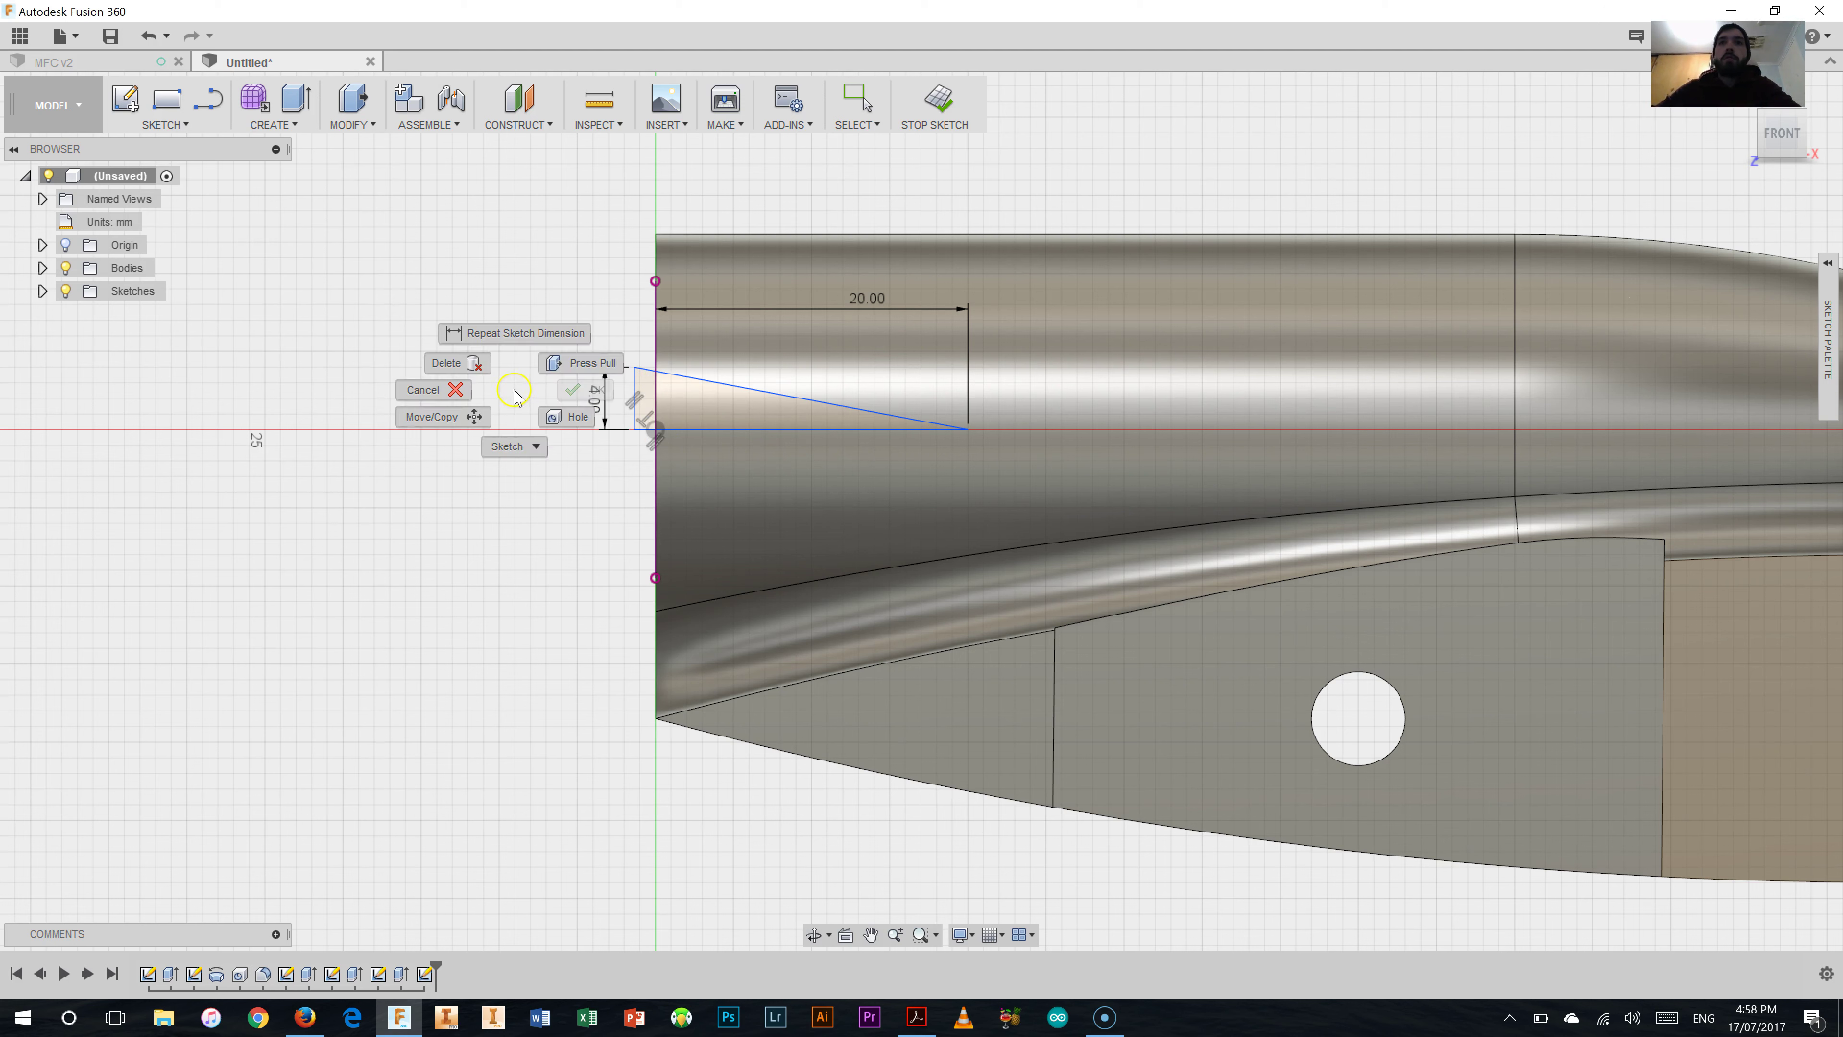
pyautogui.click(475, 396)
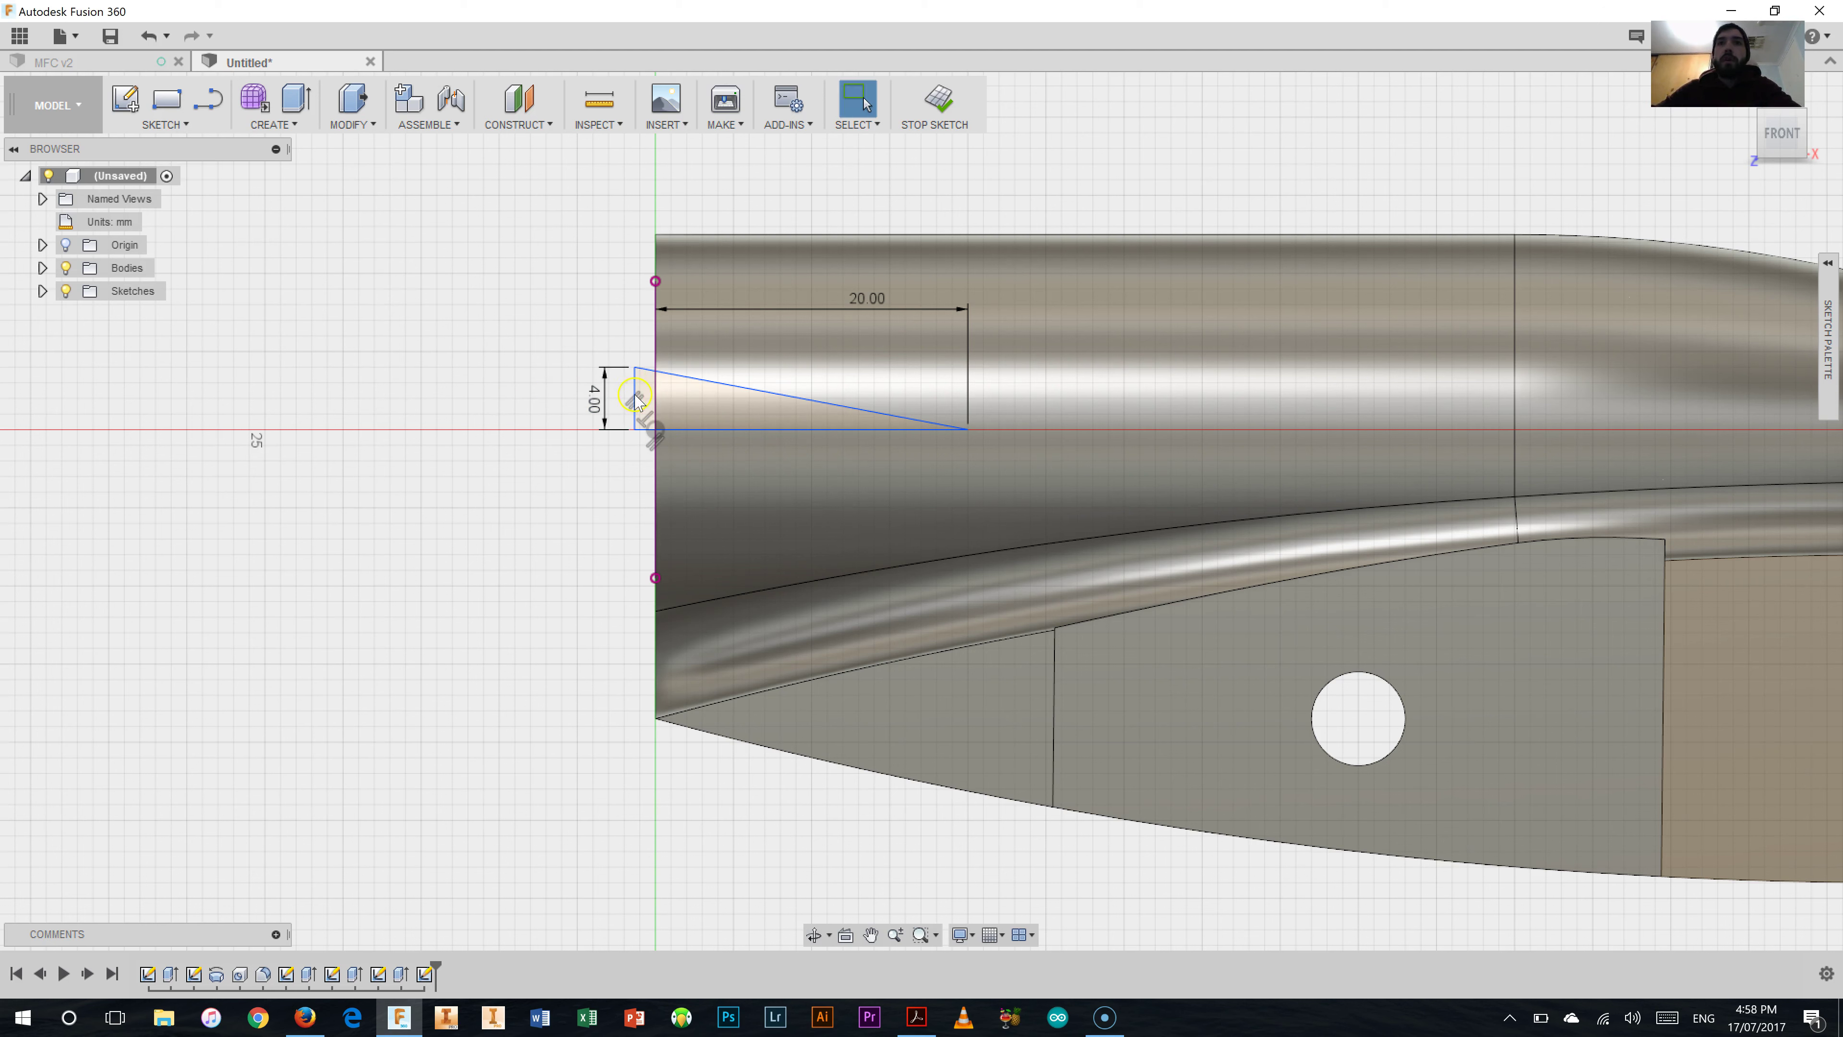
# Move the fin triangle's vertical edge onto the body and dimension it 5 mm from the vertical reference line.
pyautogui.moveTo(637, 418); pyautogui.dragTo(702, 411)
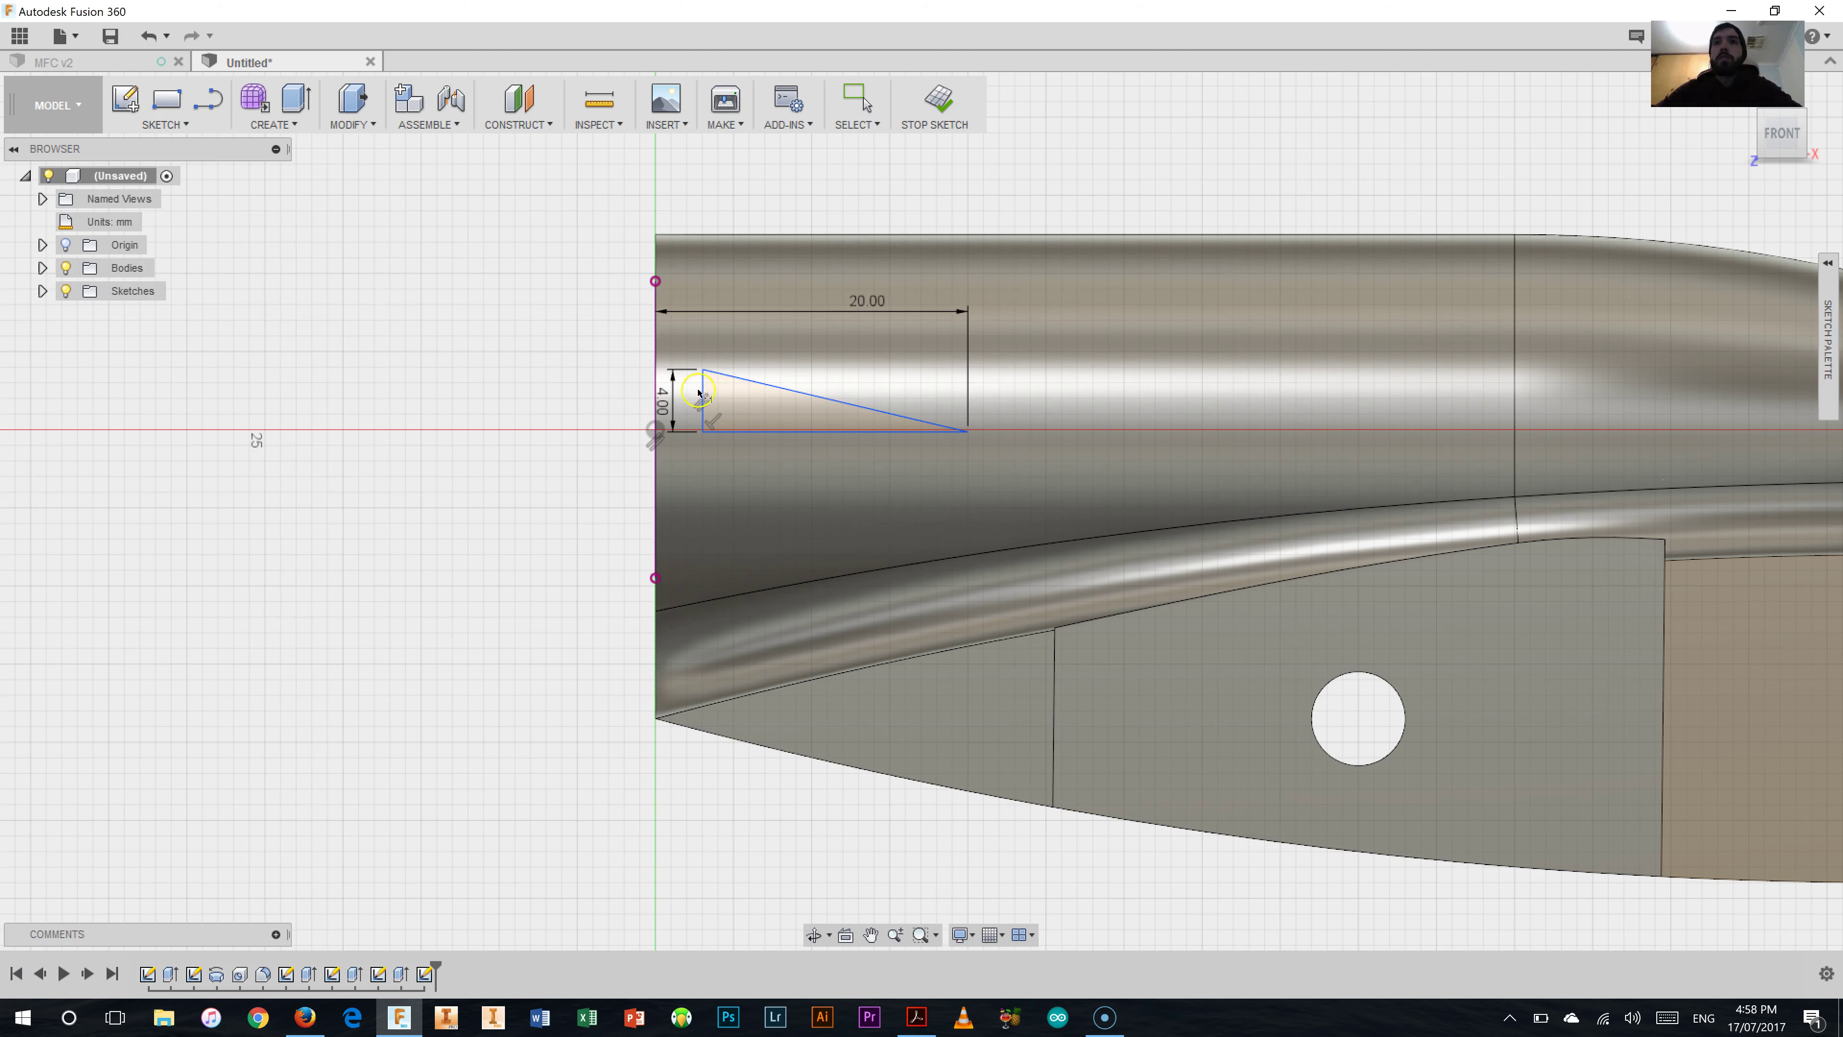
pyautogui.click(704, 394)
pyautogui.keyDown('ctrl'); pyautogui.click(656, 403); pyautogui.keyUp('ctrl')
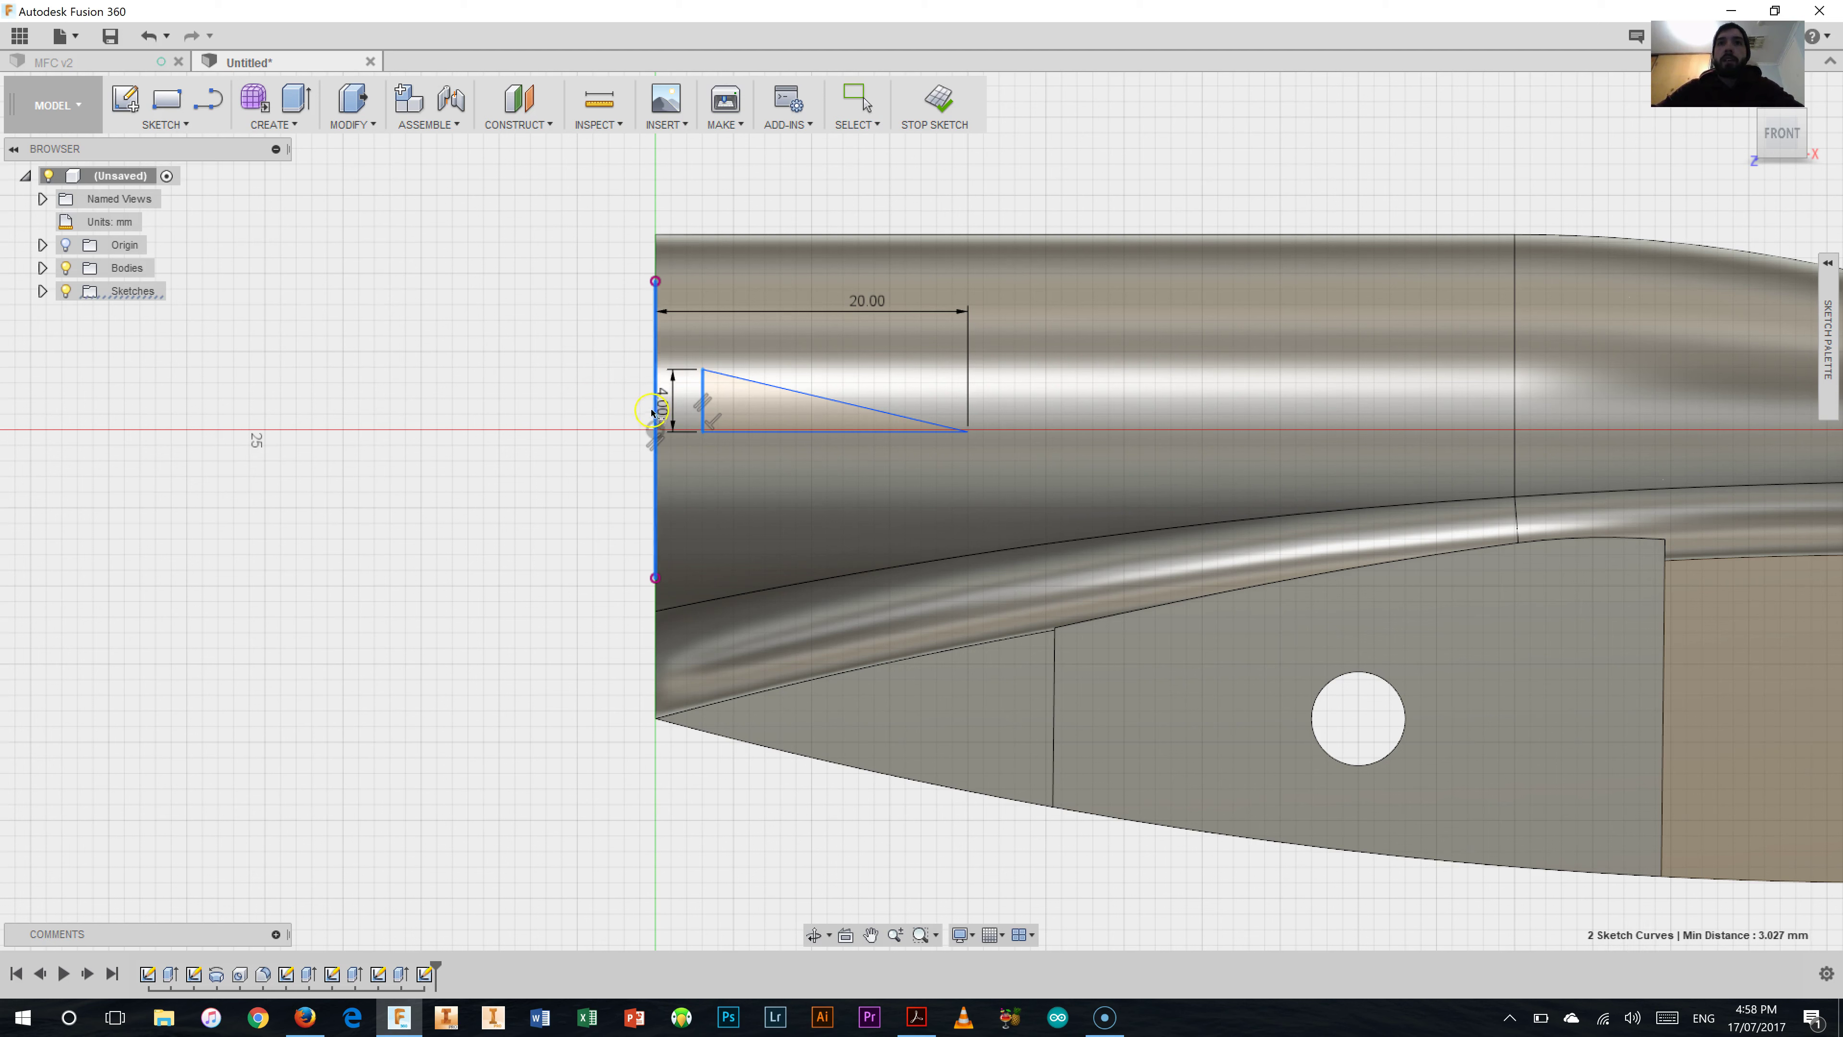
pyautogui.click(668, 207)
pyautogui.write('5')
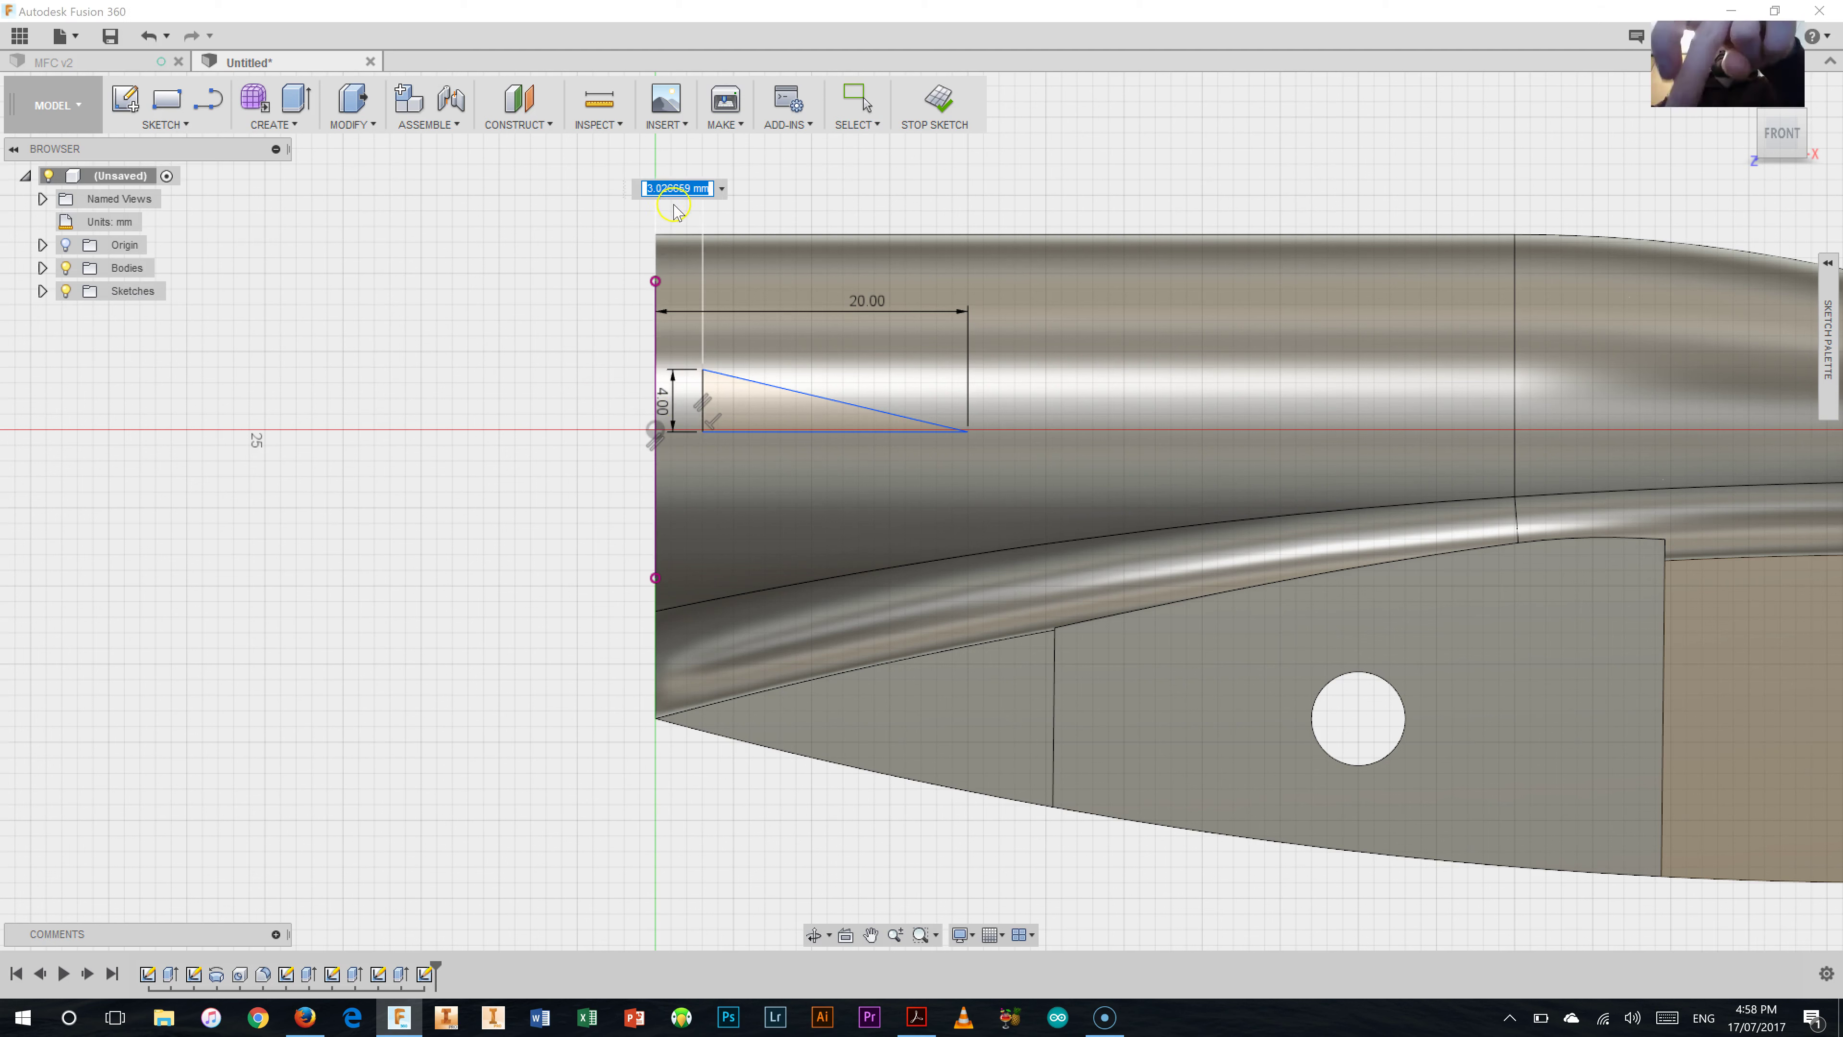
pyautogui.press('Return')
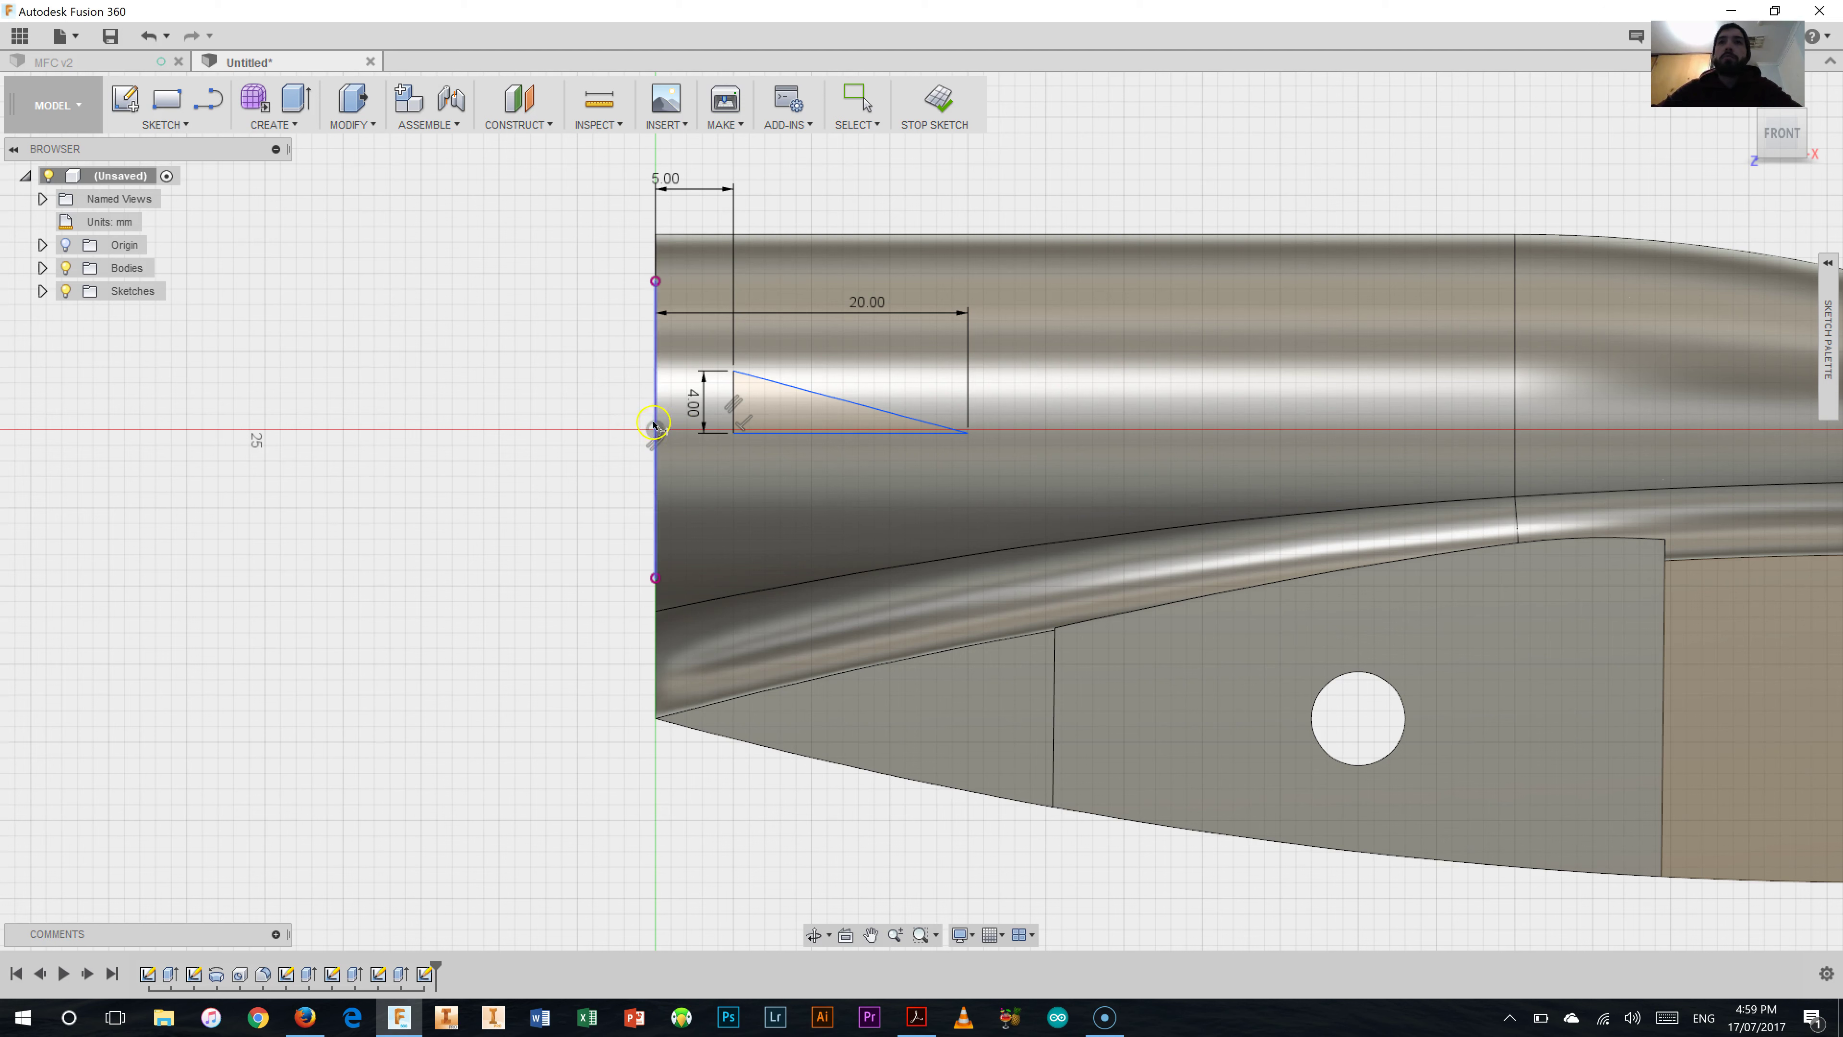
pyautogui.rightClick(595, 434)
pyautogui.click(540, 439)
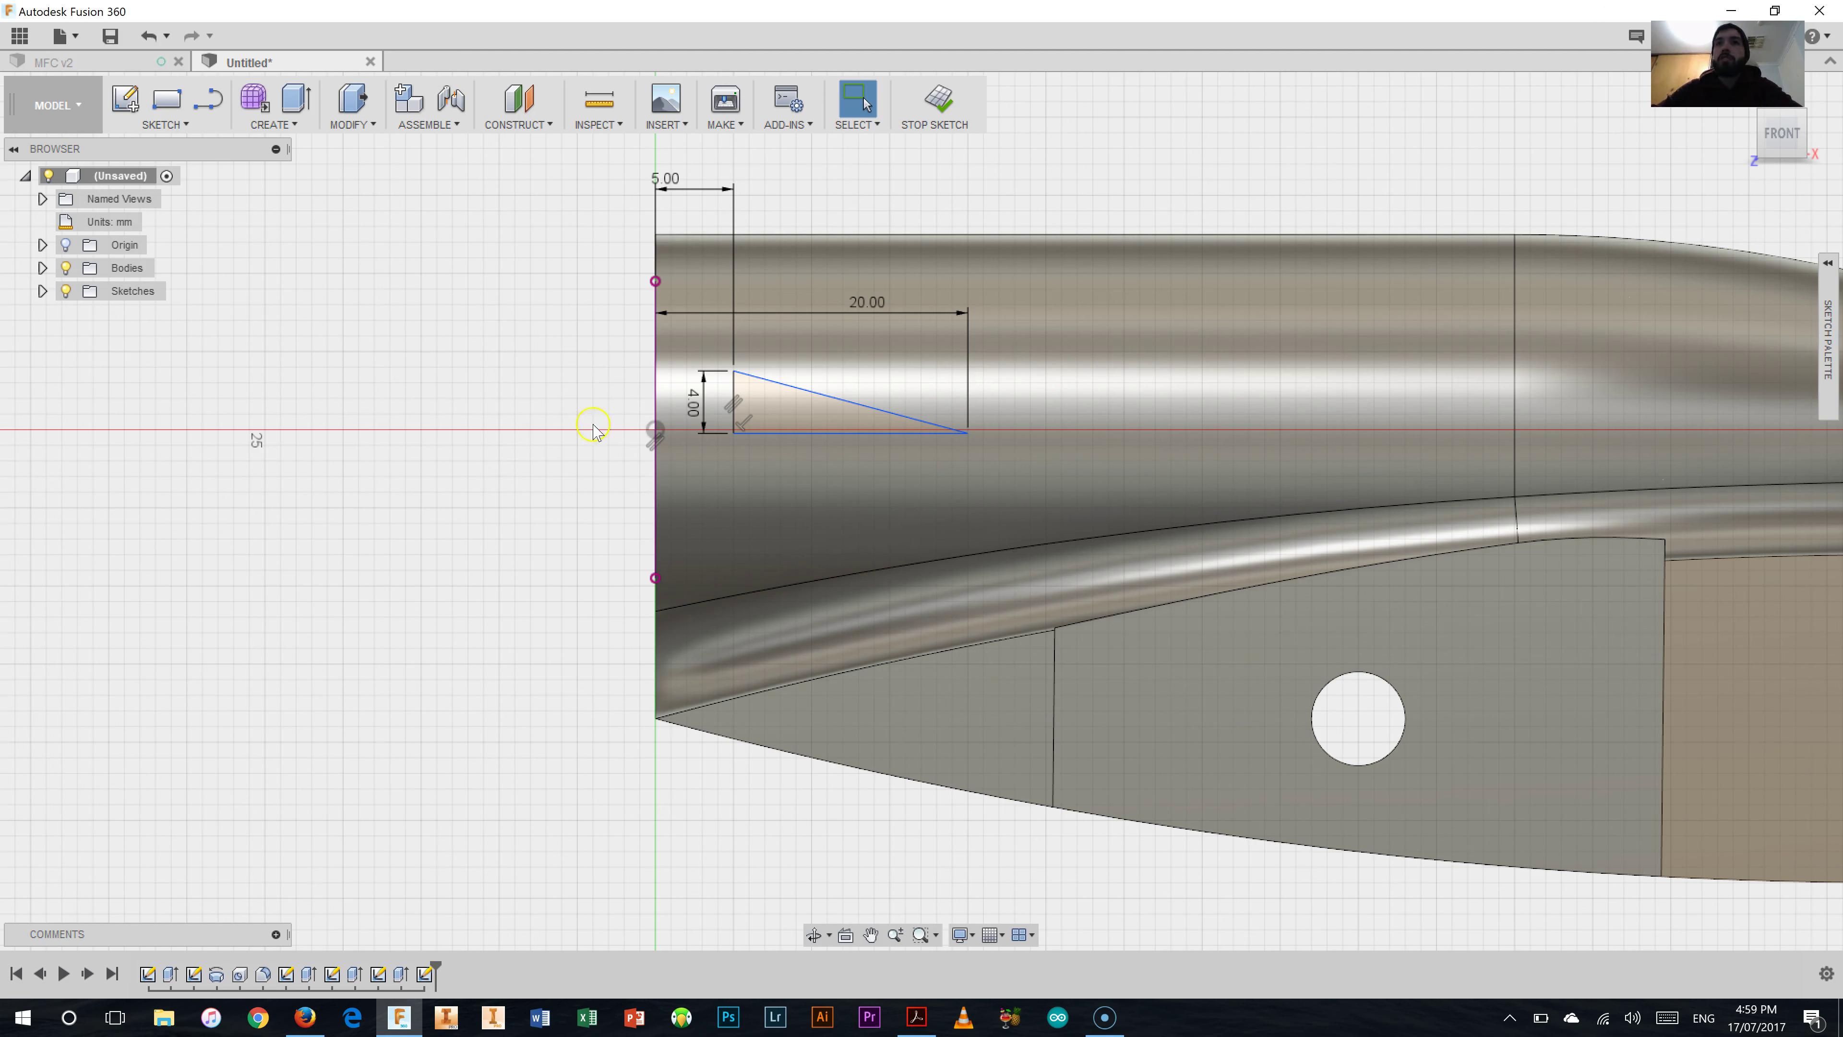
# Add a Coincident constraint between the fin triangle's bottom edge and the centre point on the vertical reference line.
pyautogui.click(760, 433)
pyautogui.click(760, 434)
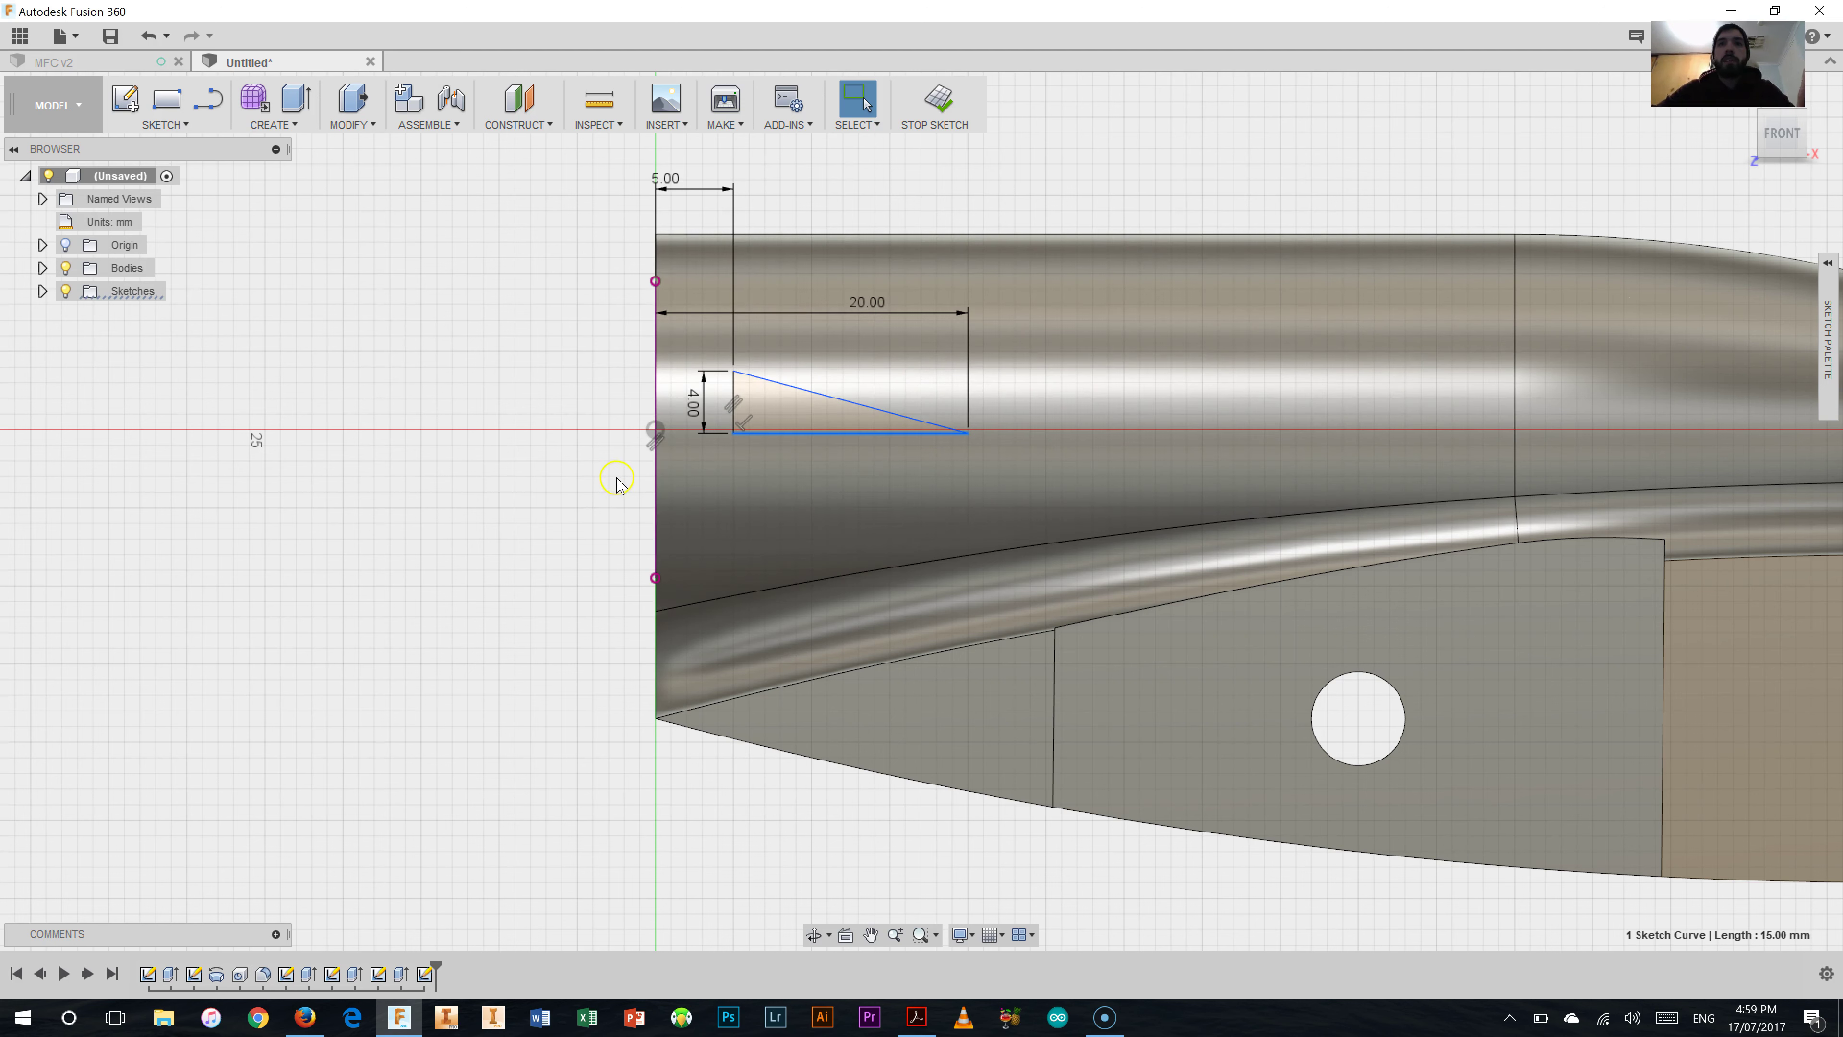
pyautogui.keyDown('ctrl'); pyautogui.click(655, 432); pyautogui.keyUp('ctrl')
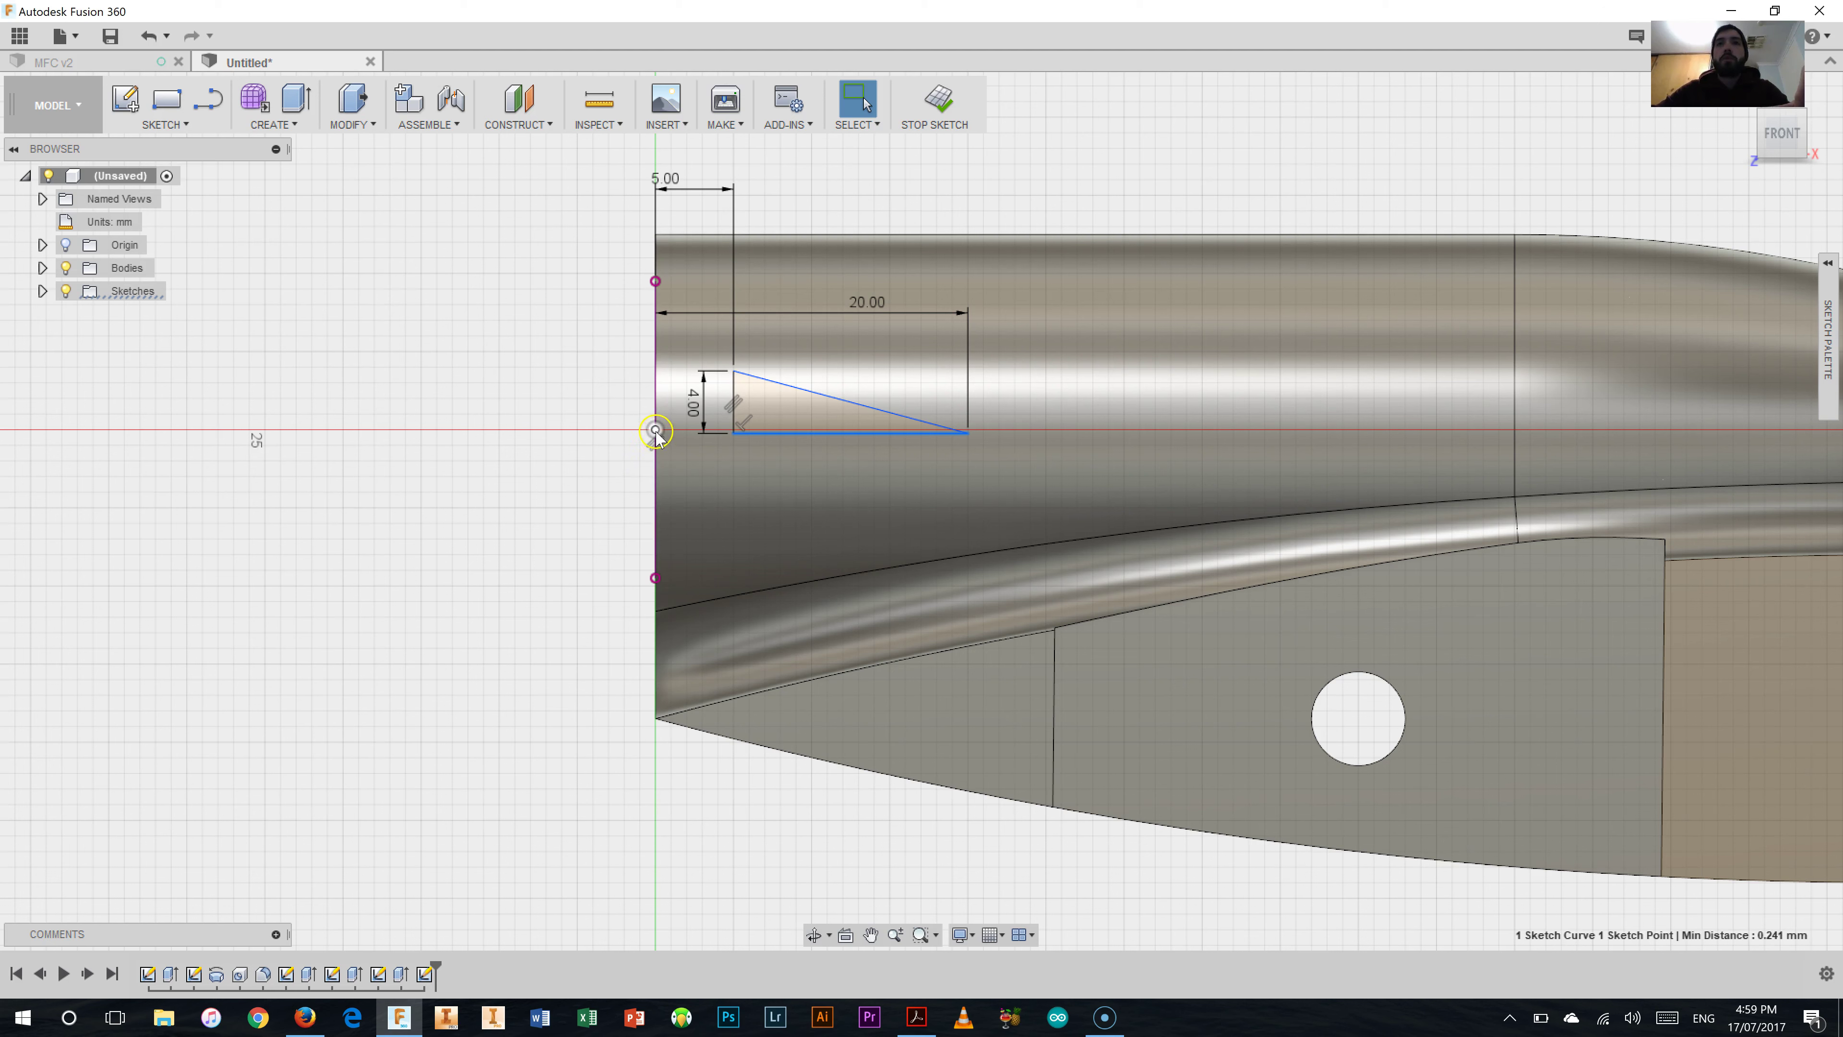
pyautogui.rightClick(655, 432)
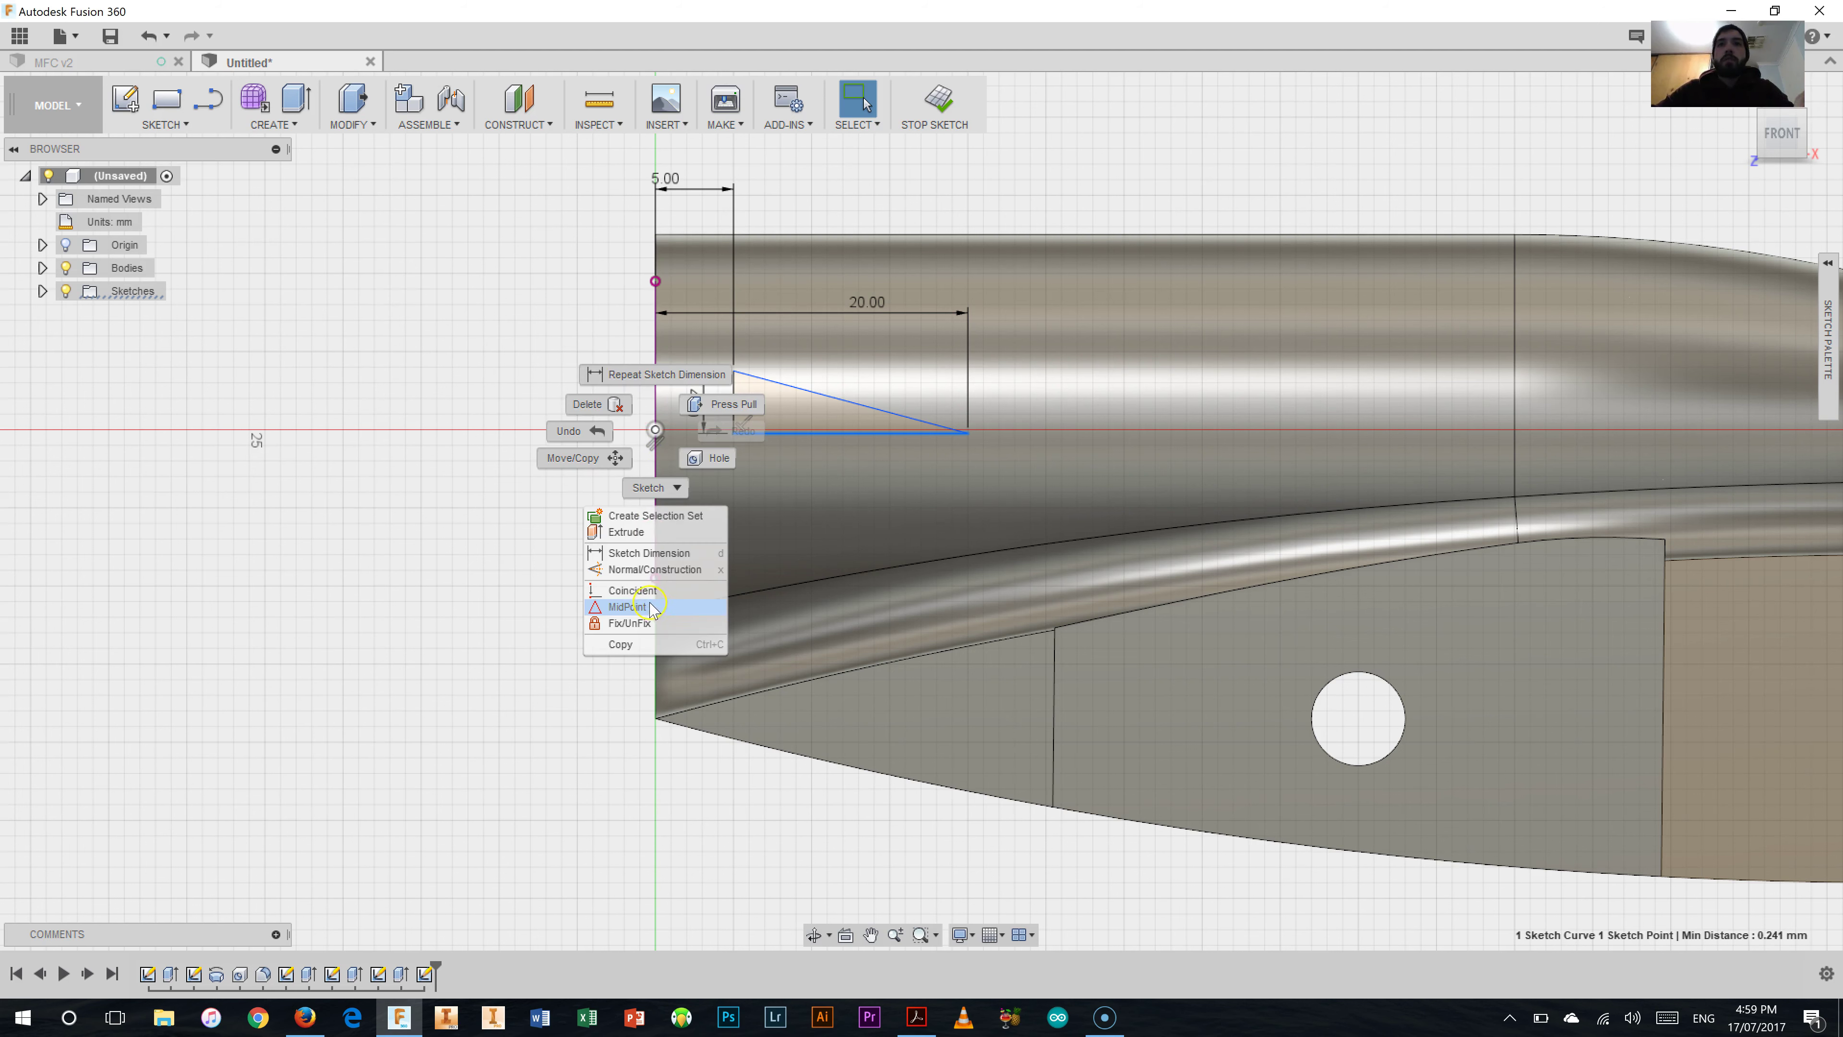
pyautogui.click(632, 590)
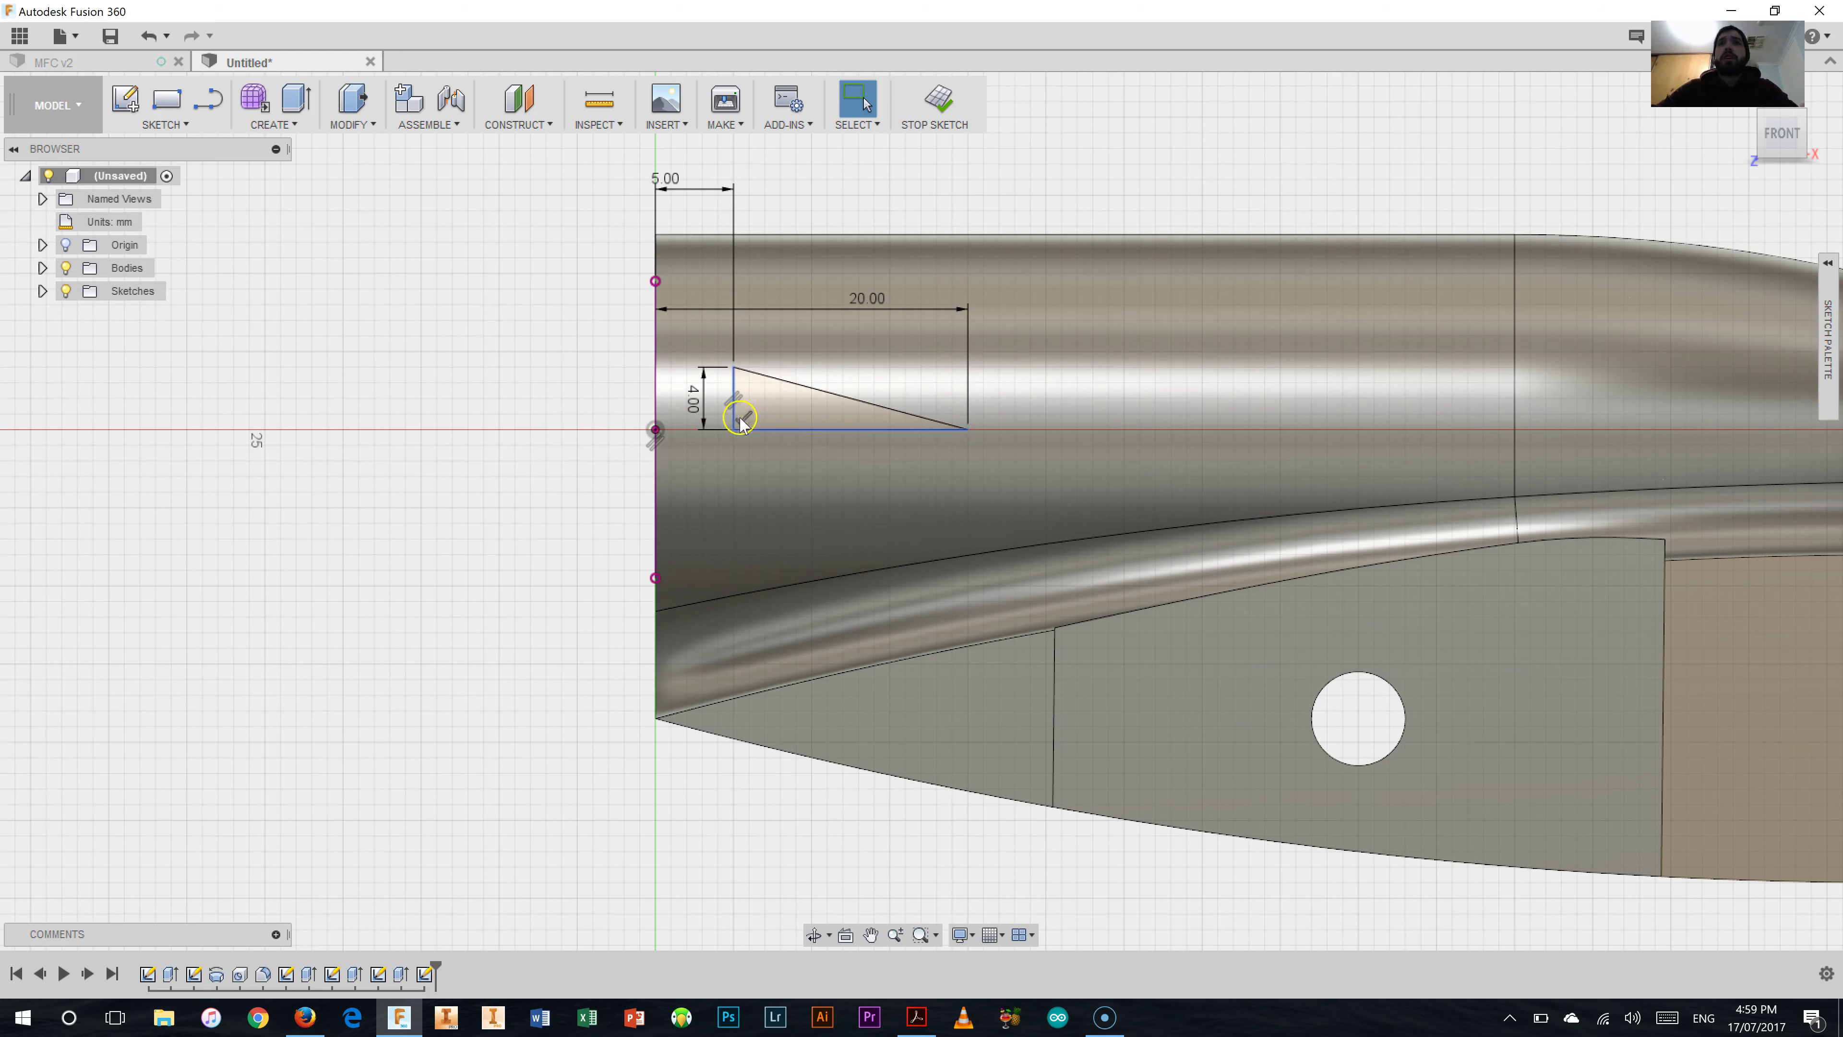
pyautogui.click(783, 392)
pyautogui.click(566, 463)
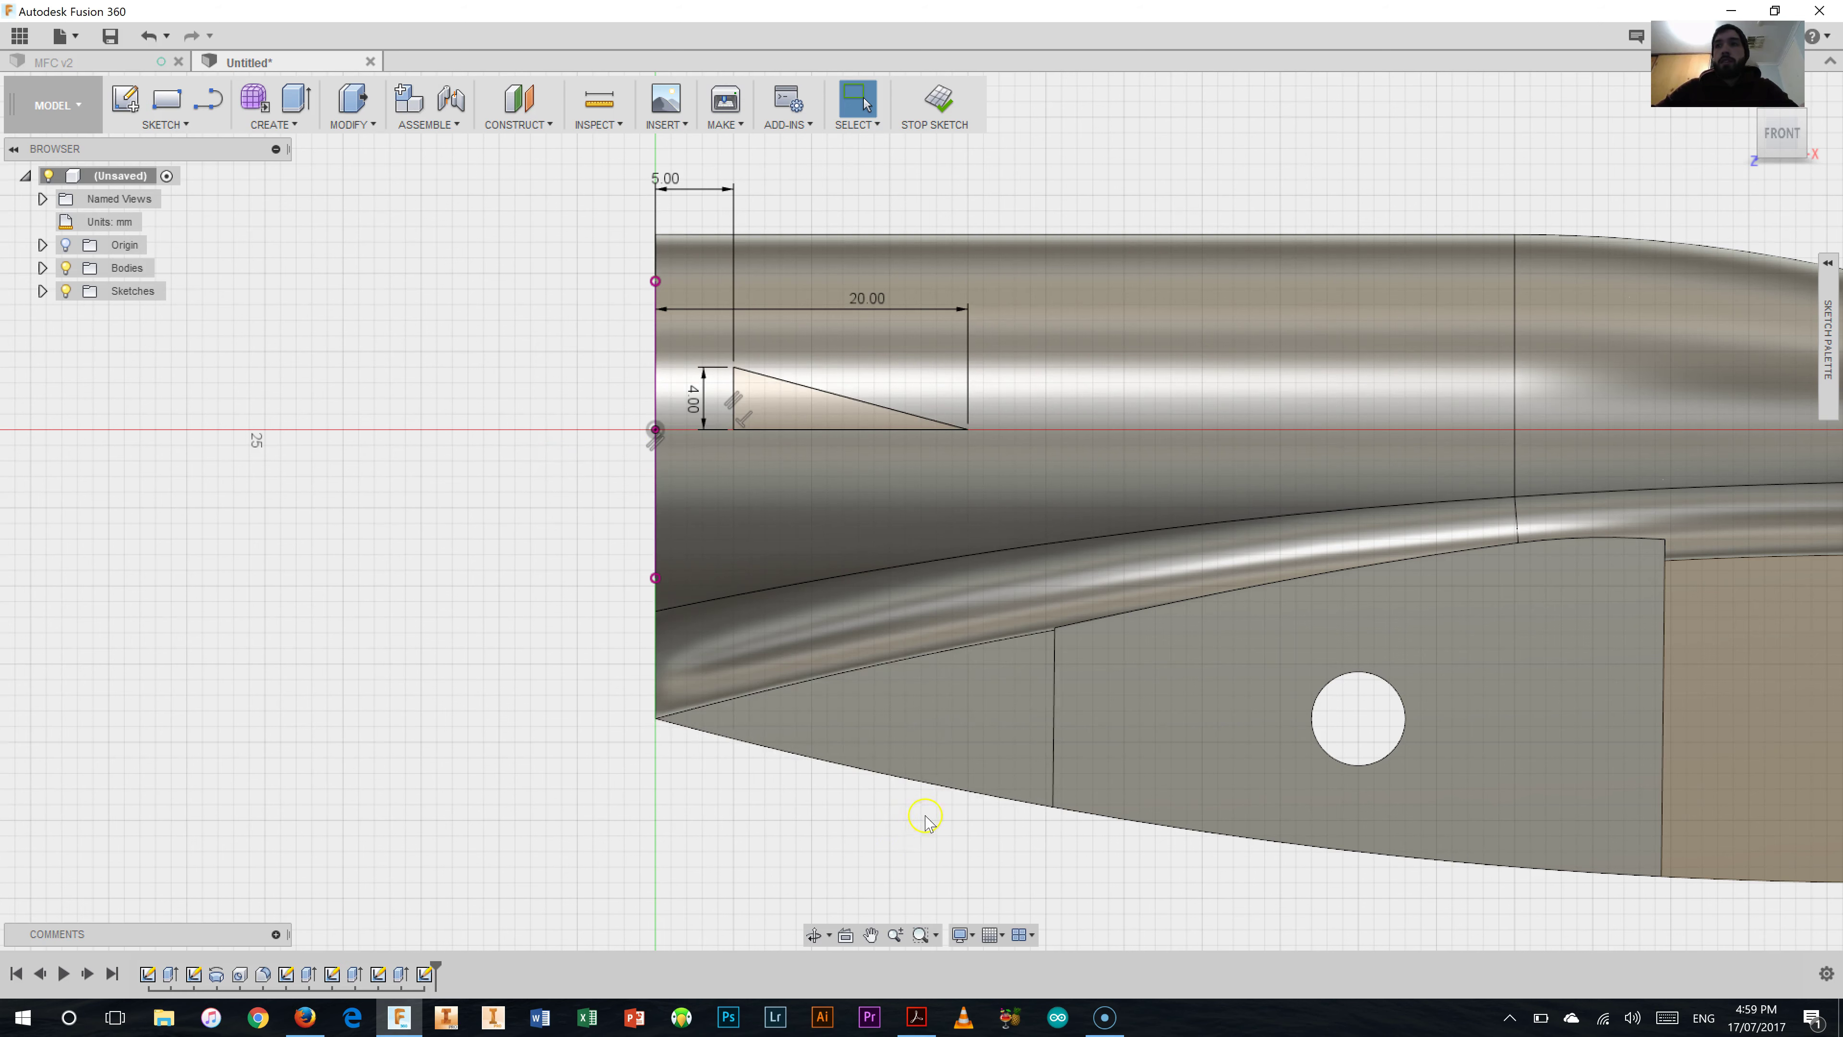
# Examine both triangular profiles along the whole car body from the front and in an isometric view.
pyautogui.scroll(-2, 927, 811)
pyautogui.click(871, 935)
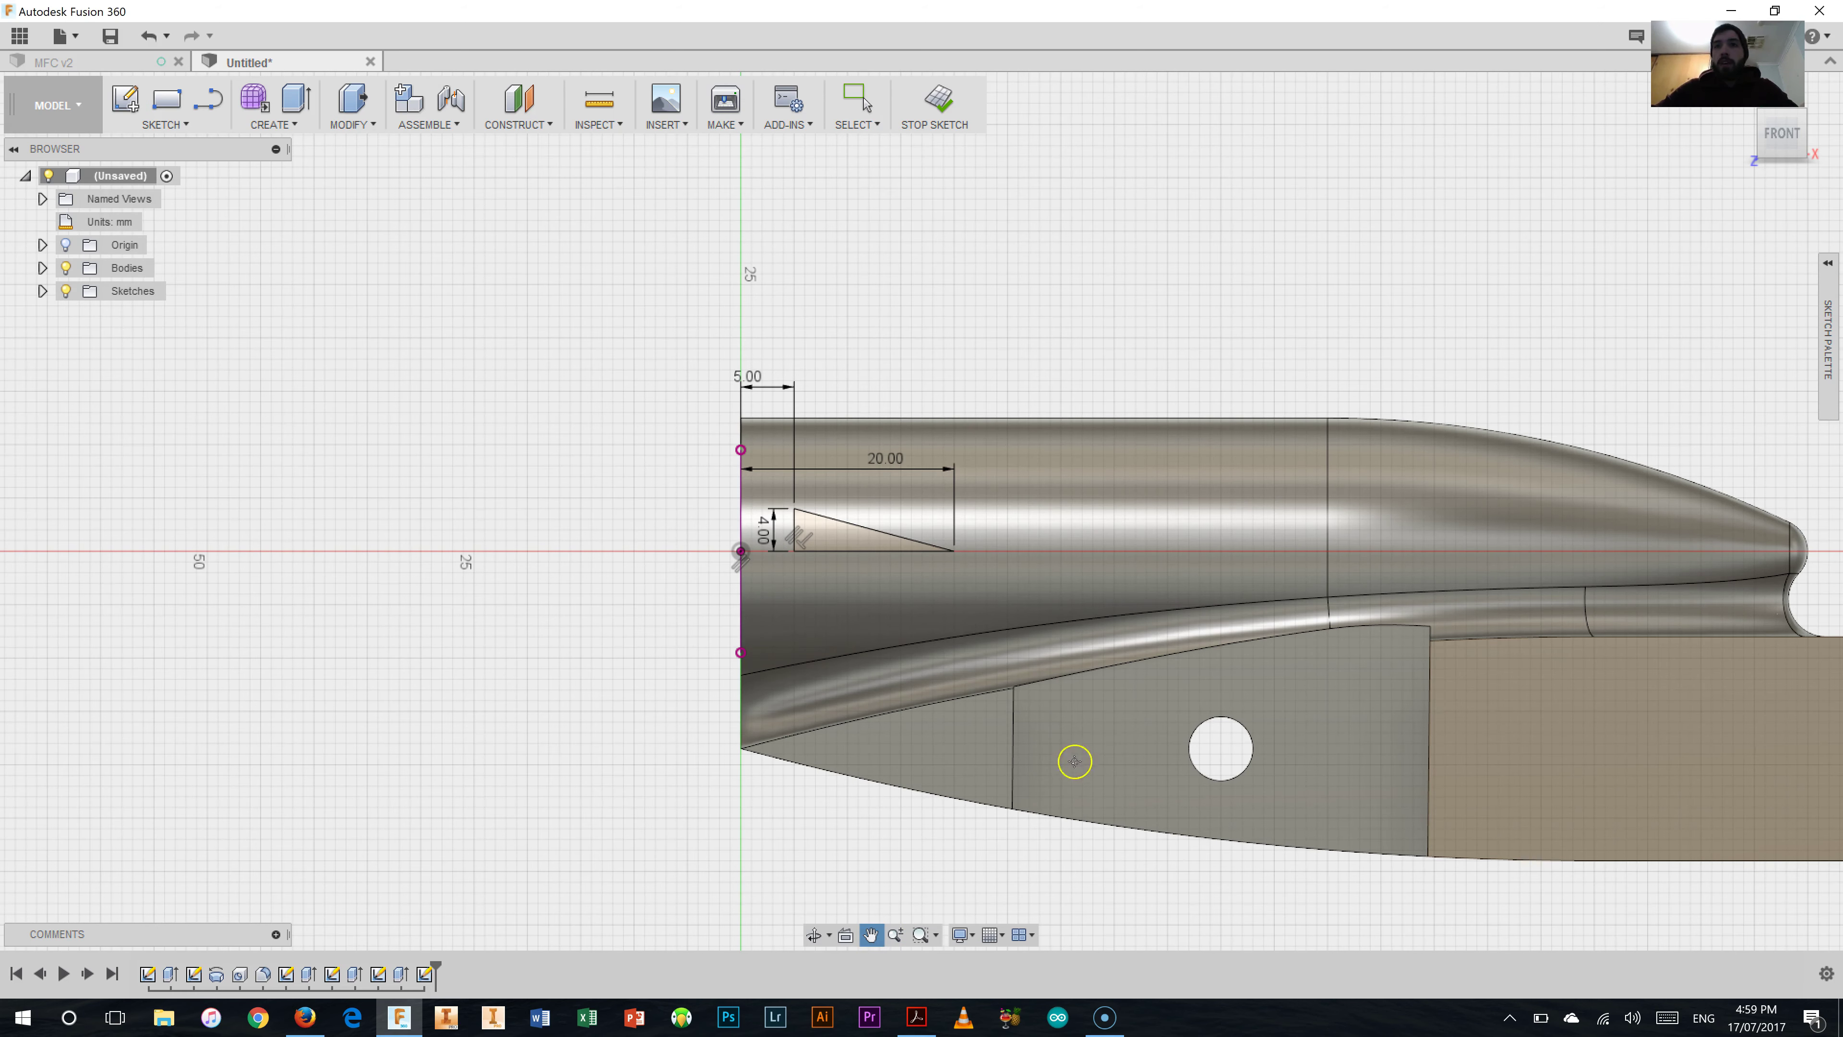
pyautogui.moveTo(1184, 843); pyautogui.dragTo(724, 745)
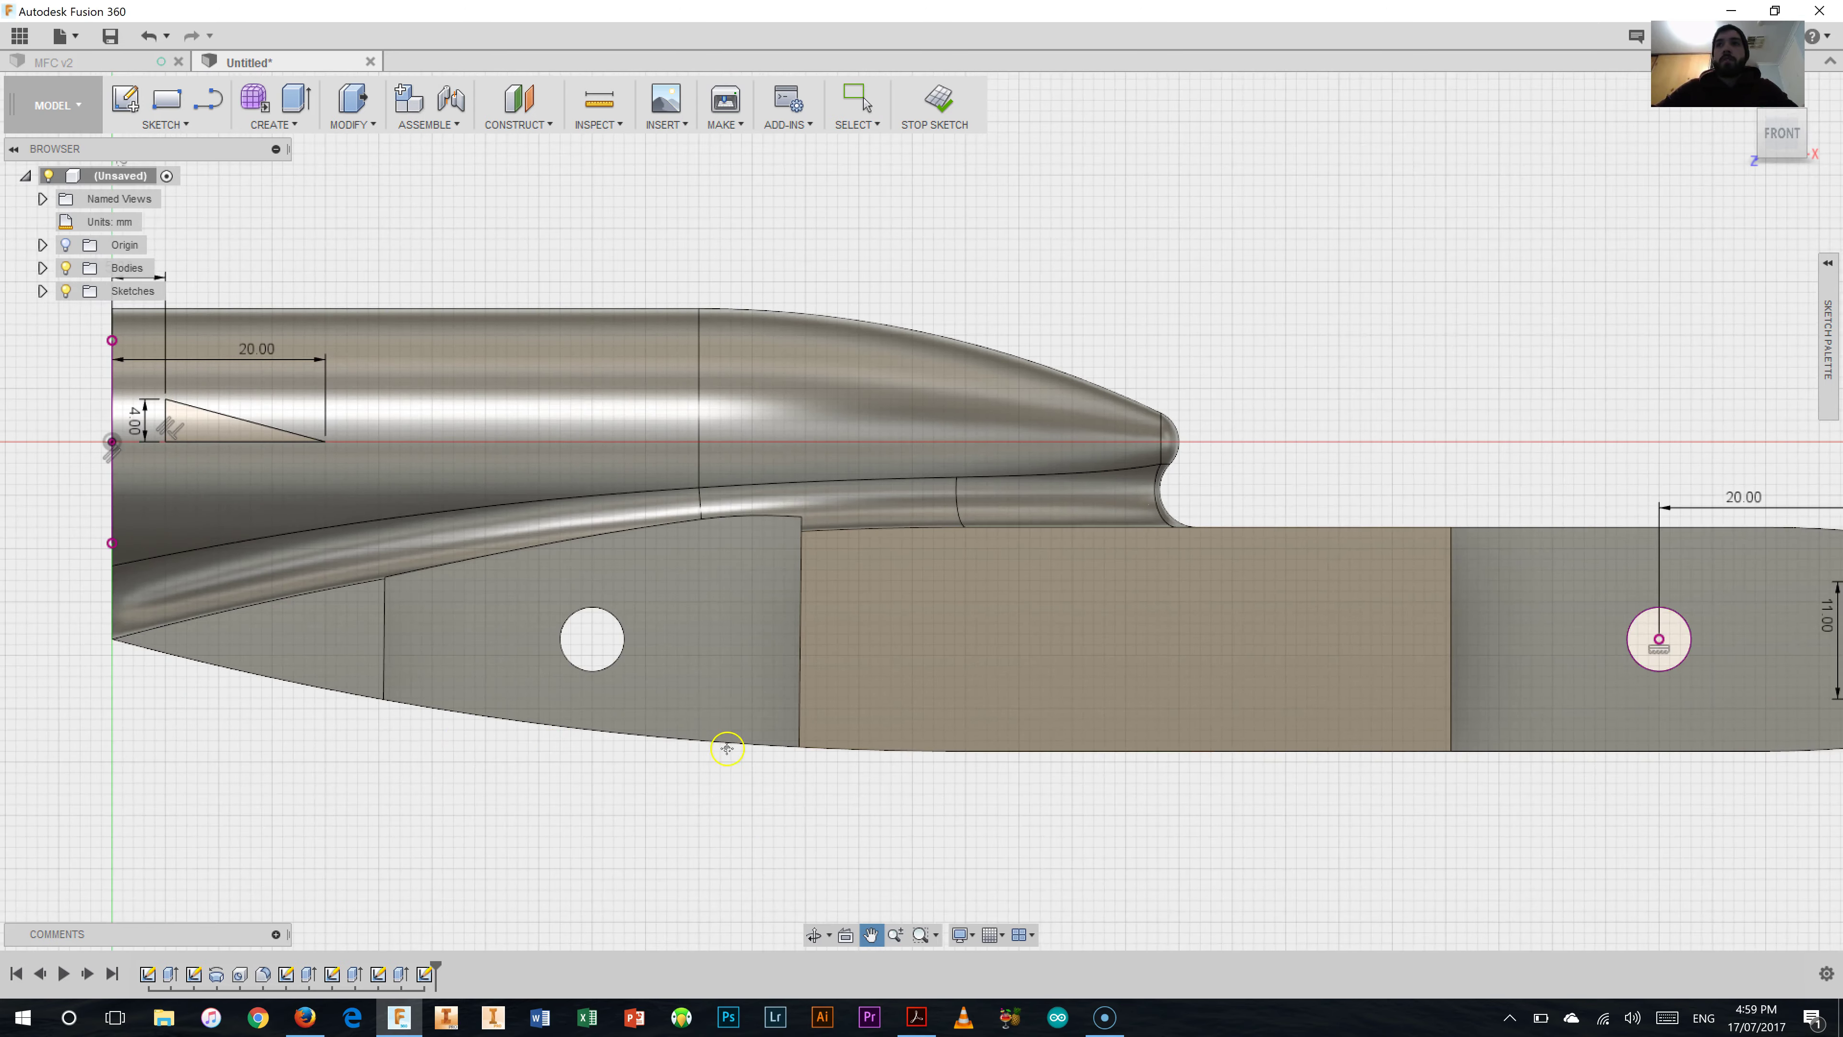
pyautogui.scroll(-1, 727, 748)
pyautogui.scroll(-1, 969, 768)
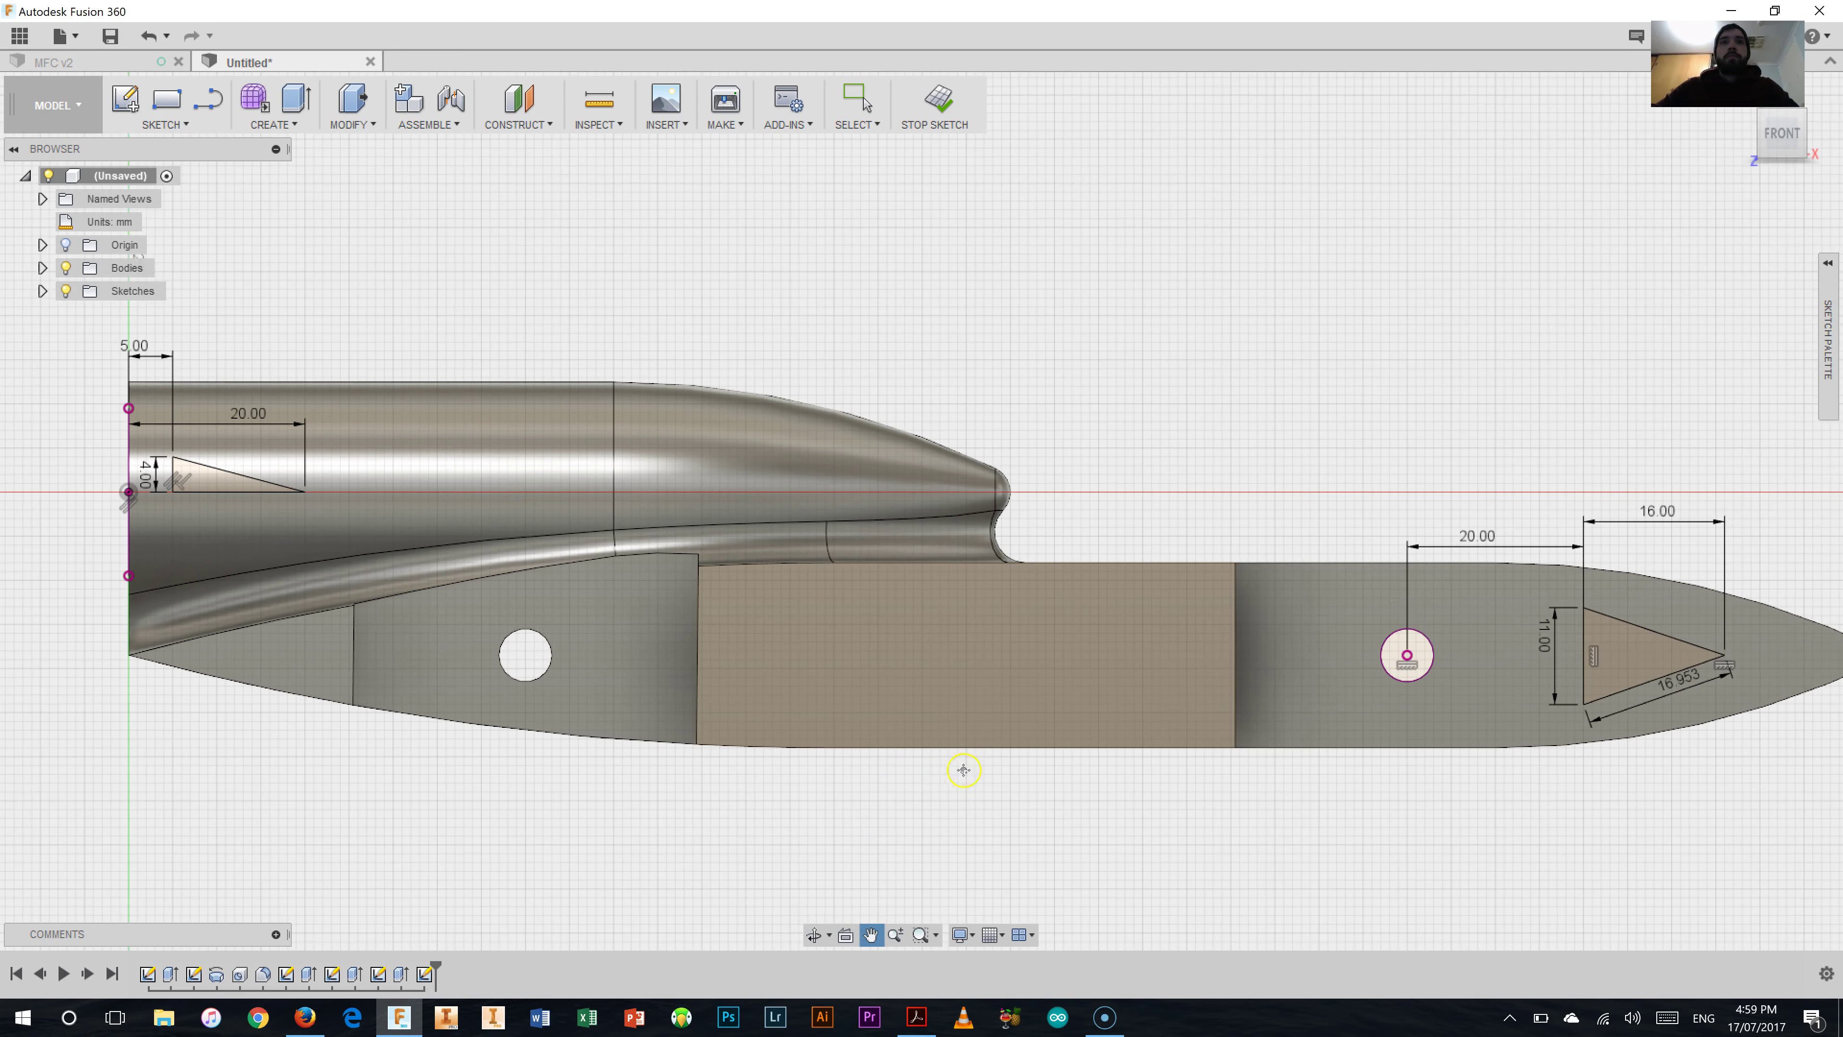
pyautogui.moveTo(1078, 683); pyautogui.dragTo(1066, 667)
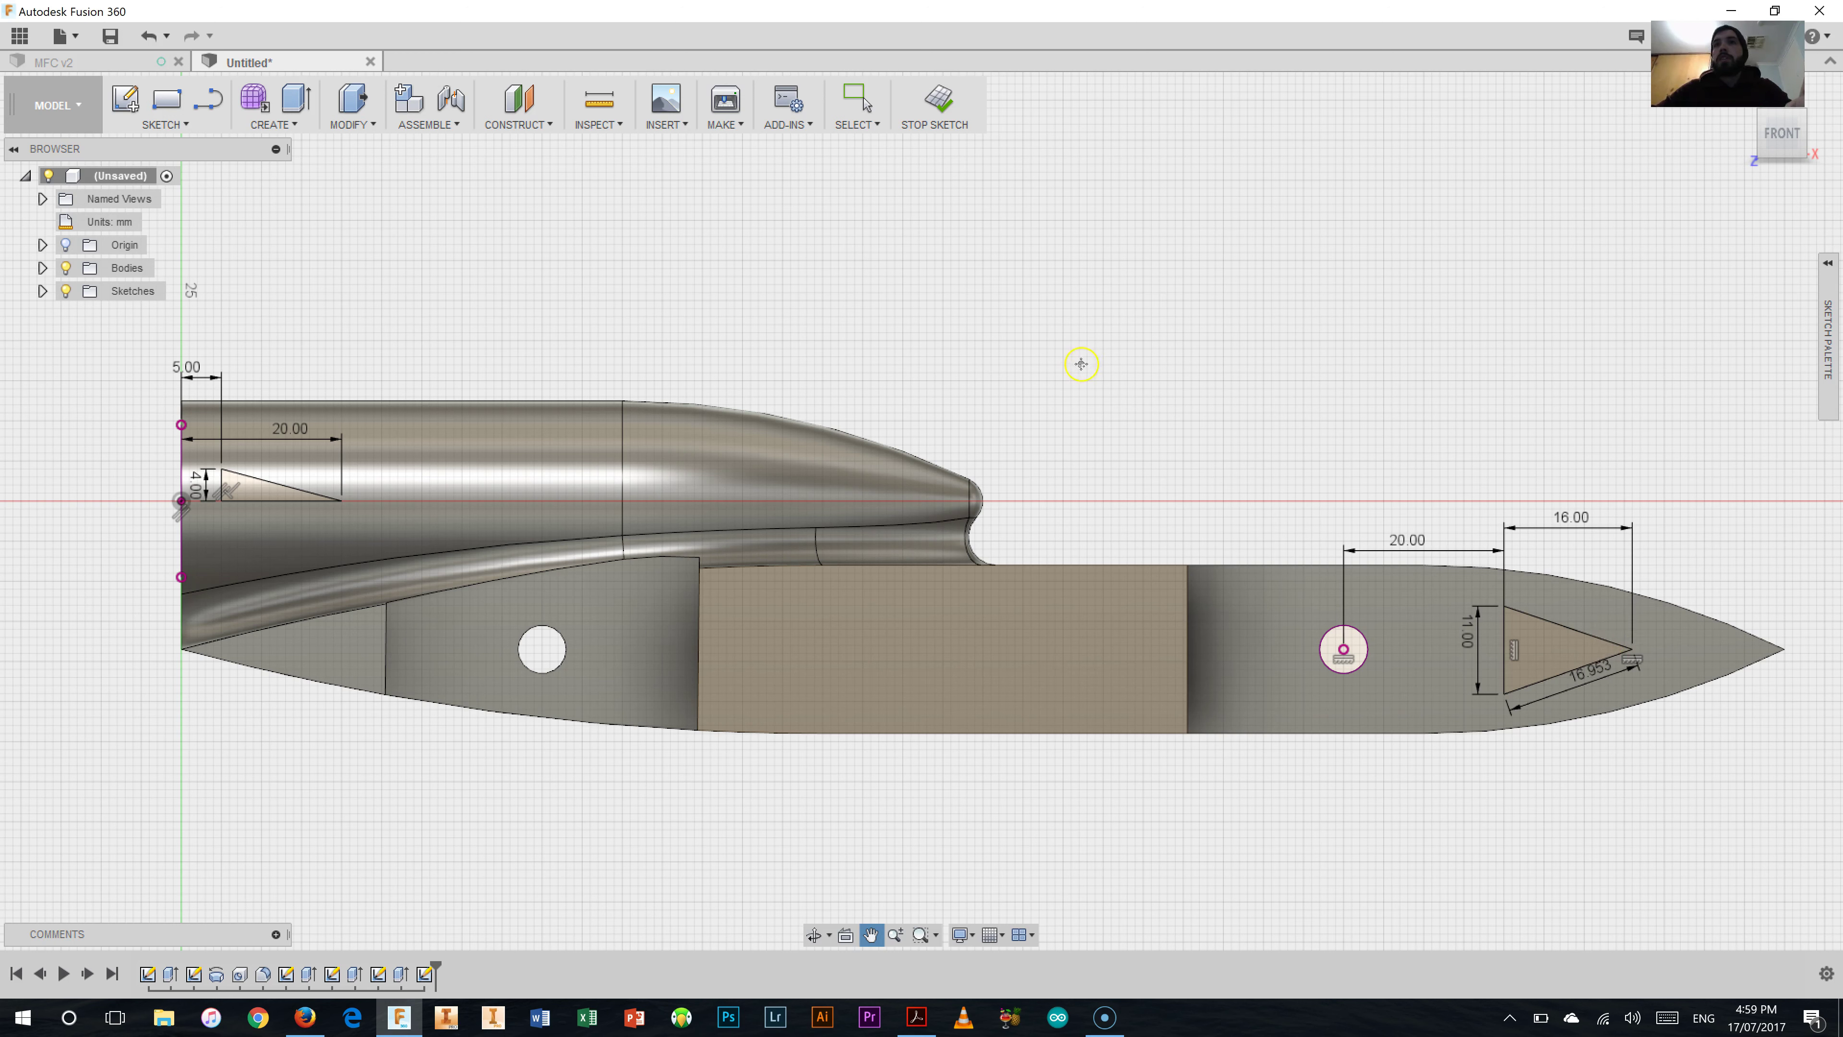
pyautogui.rightClick(1141, 355)
pyautogui.click(1074, 357)
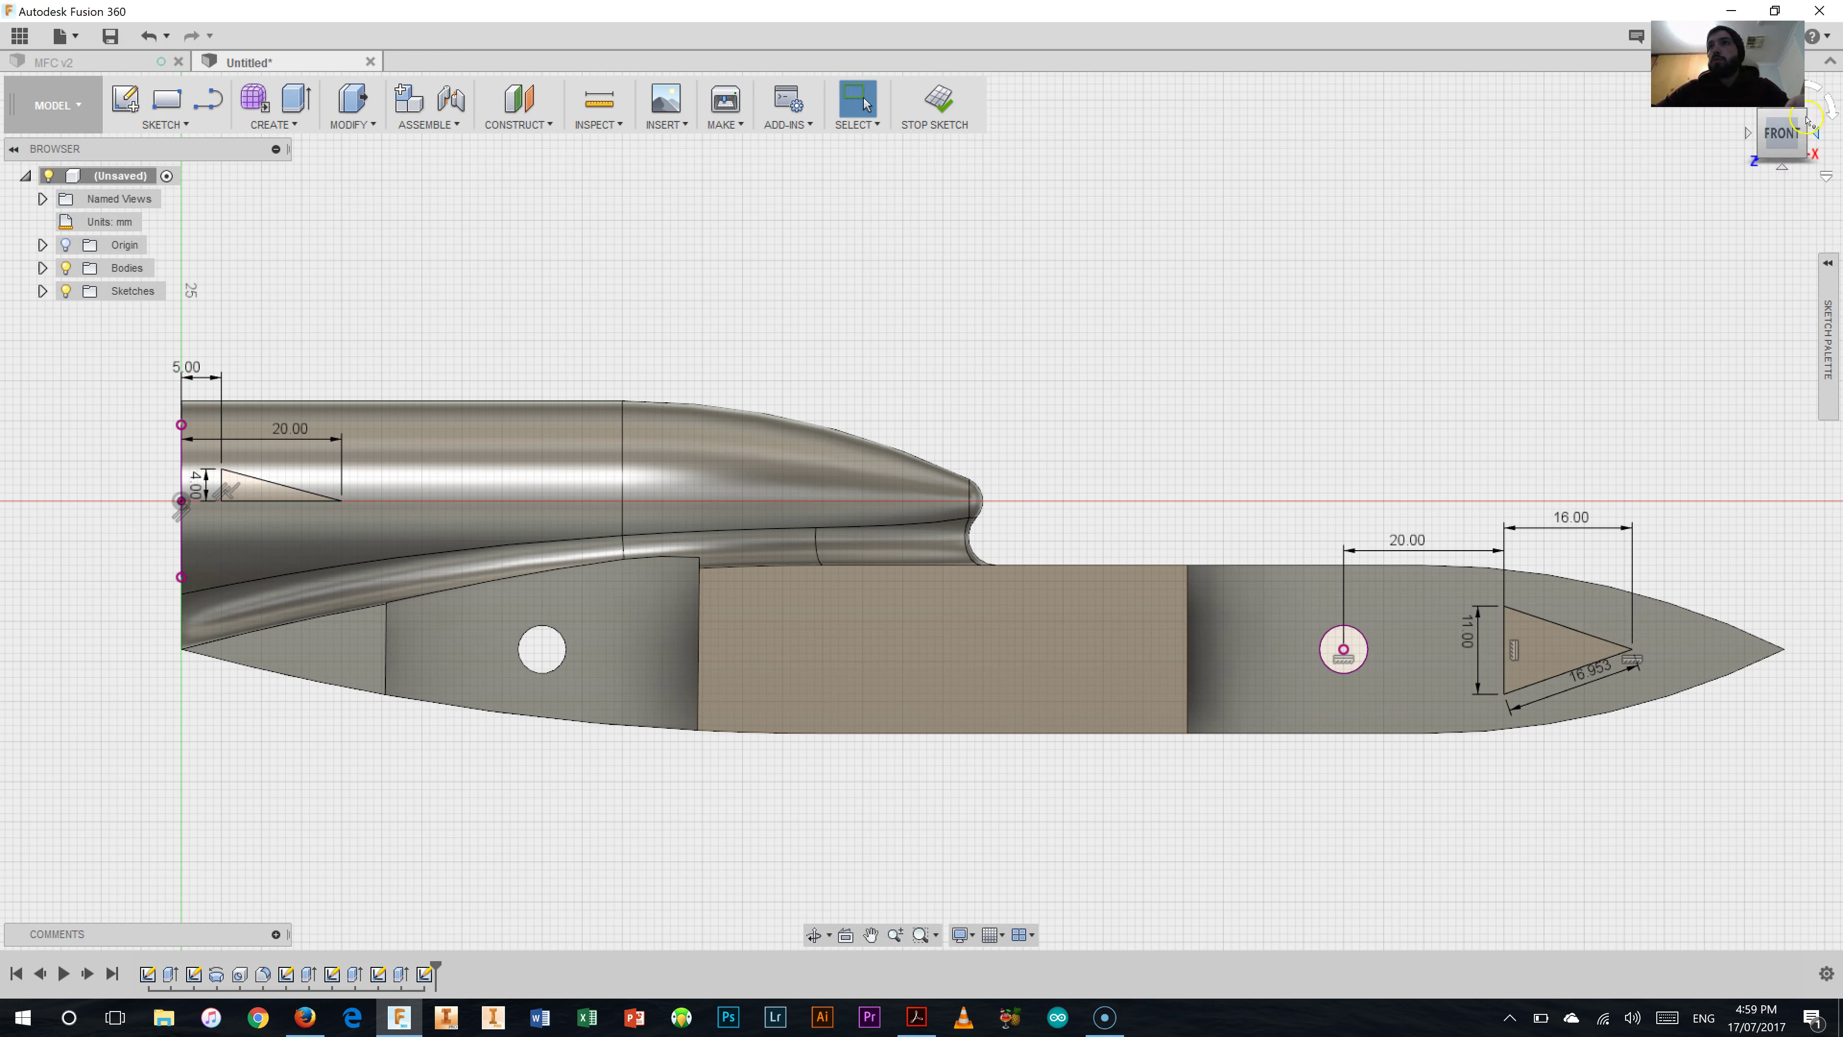
pyautogui.click(1803, 114)
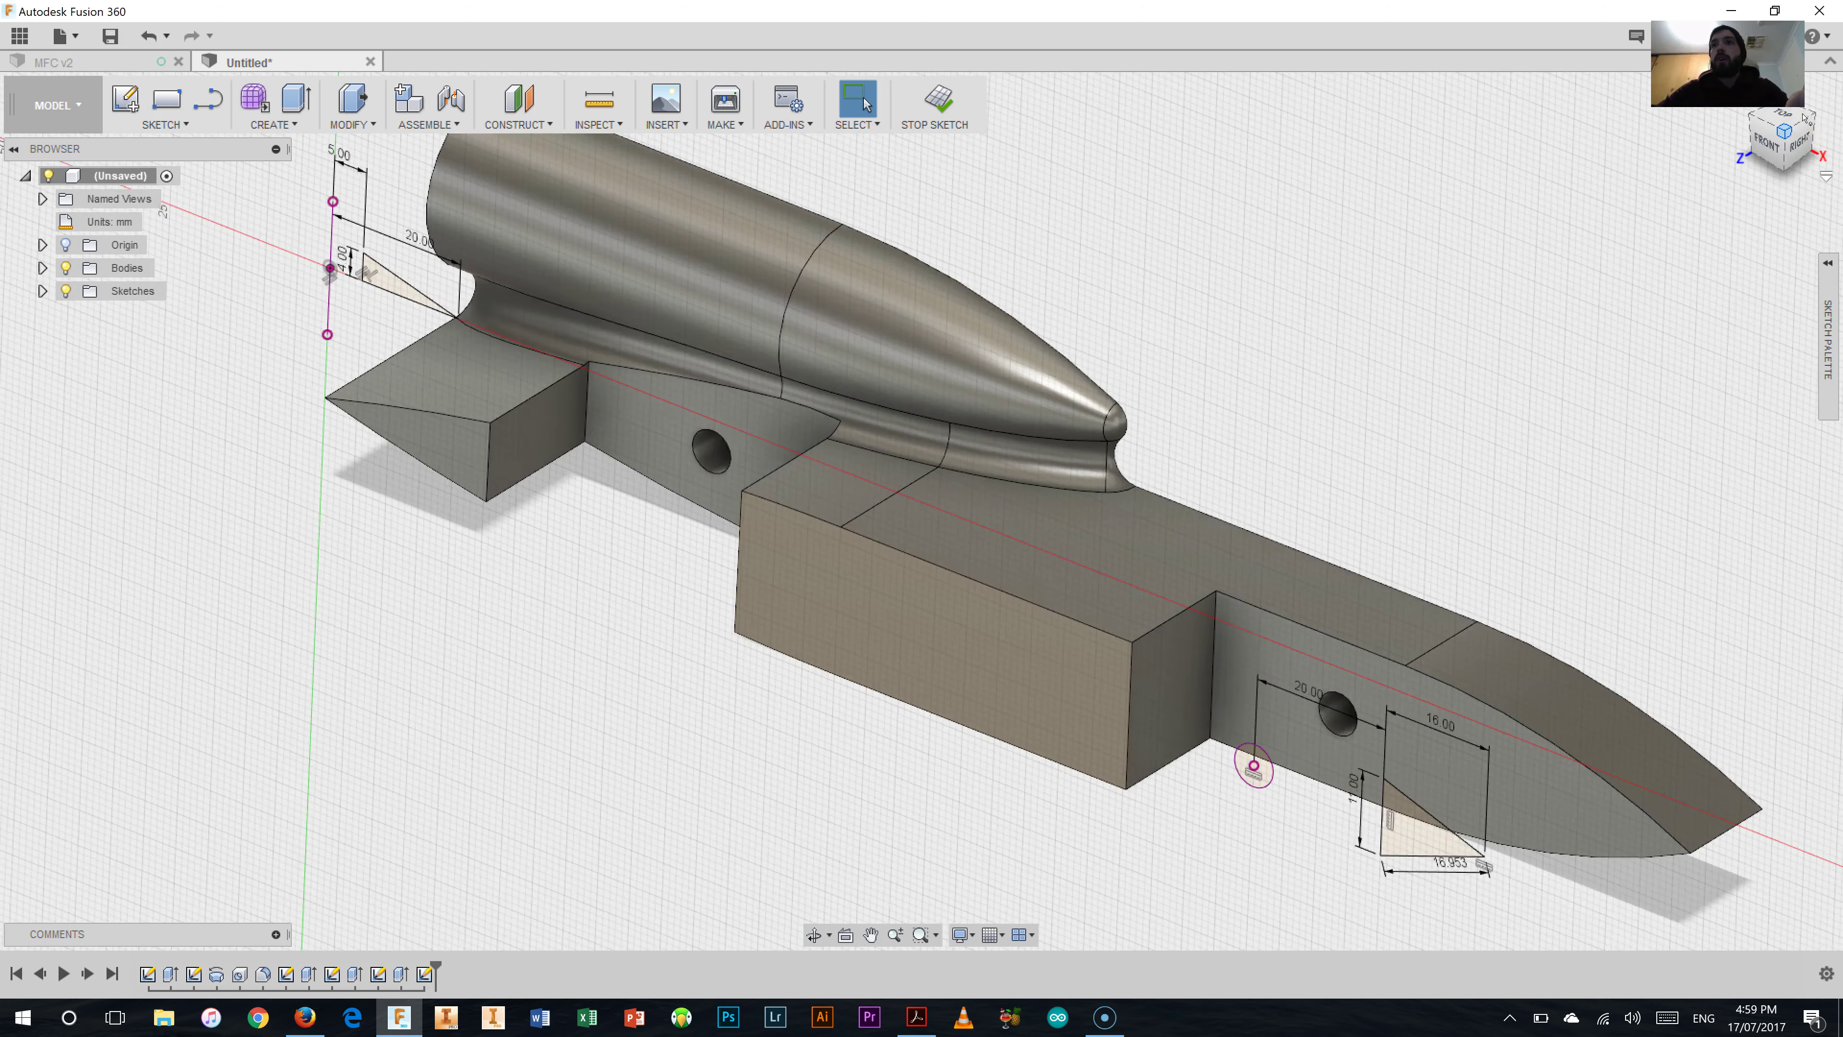
pyautogui.scroll(-1, 1645, 518)
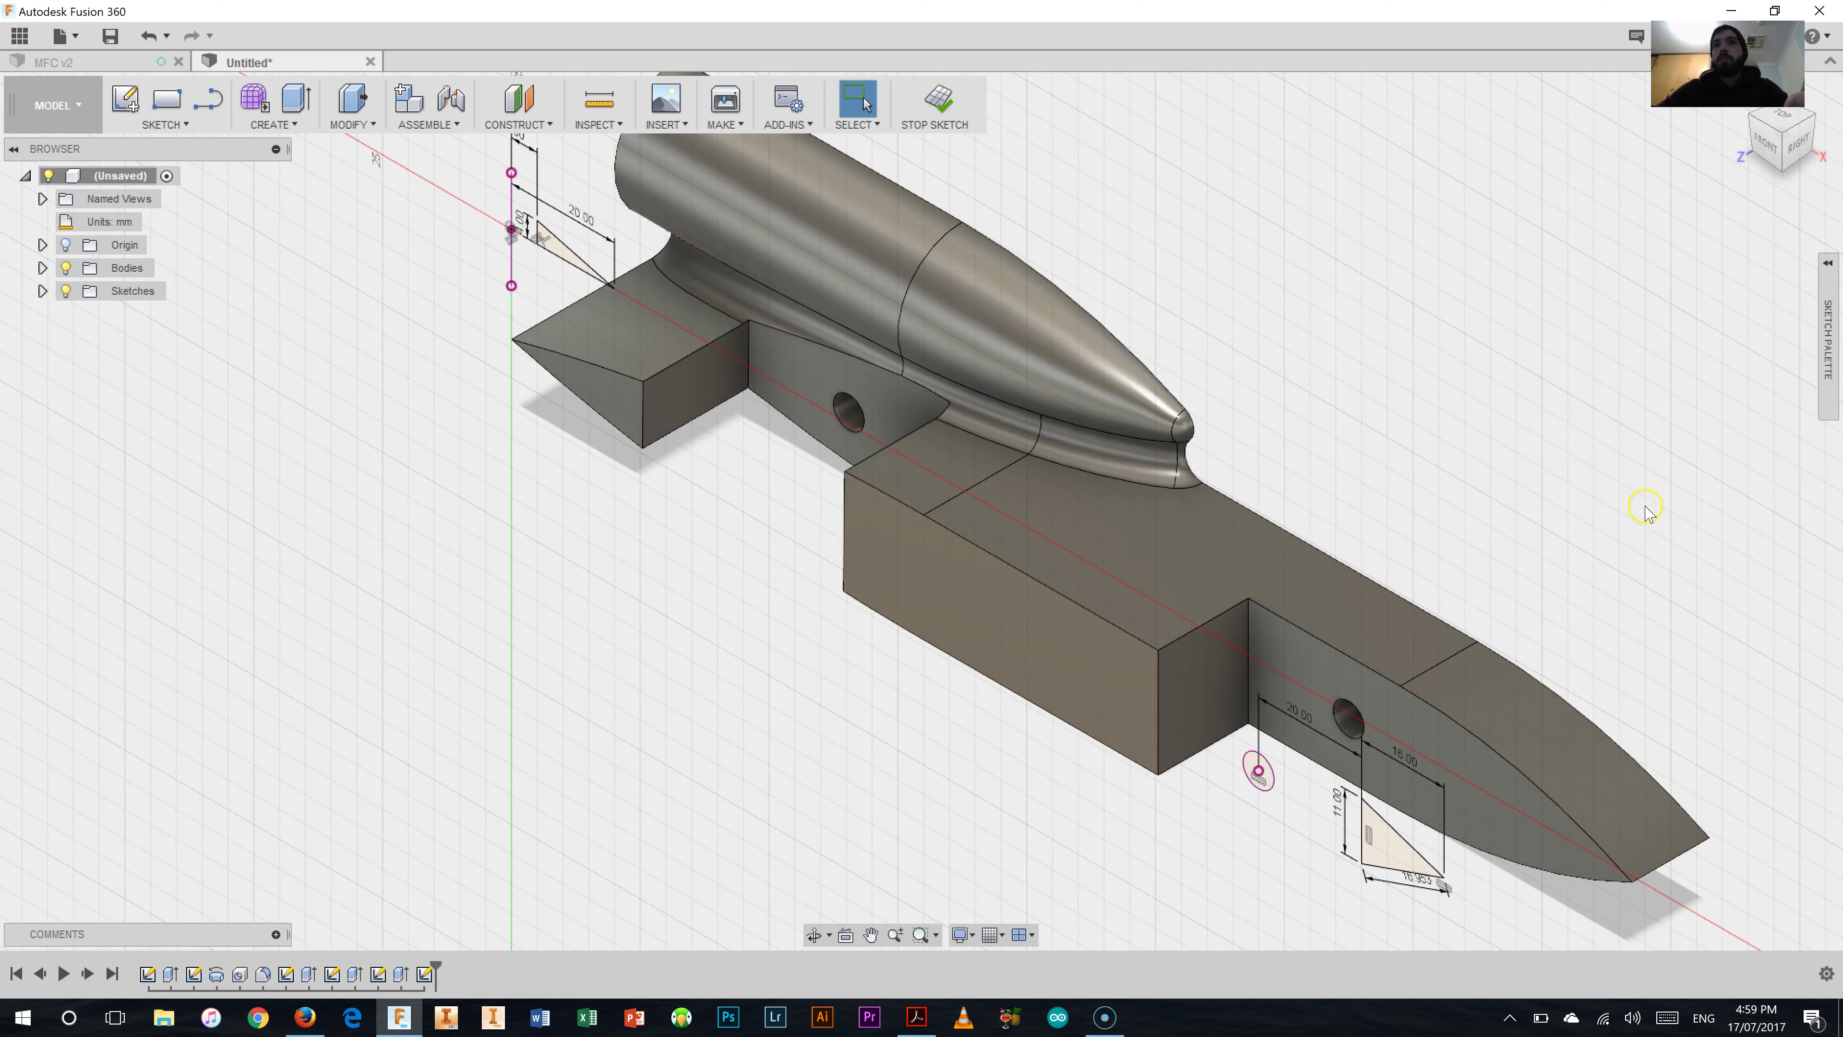
pyautogui.scroll(-1, 1646, 510)
pyautogui.click(870, 934)
pyautogui.moveTo(1017, 477); pyautogui.dragTo(831, 501)
pyautogui.rightClick(1112, 476)
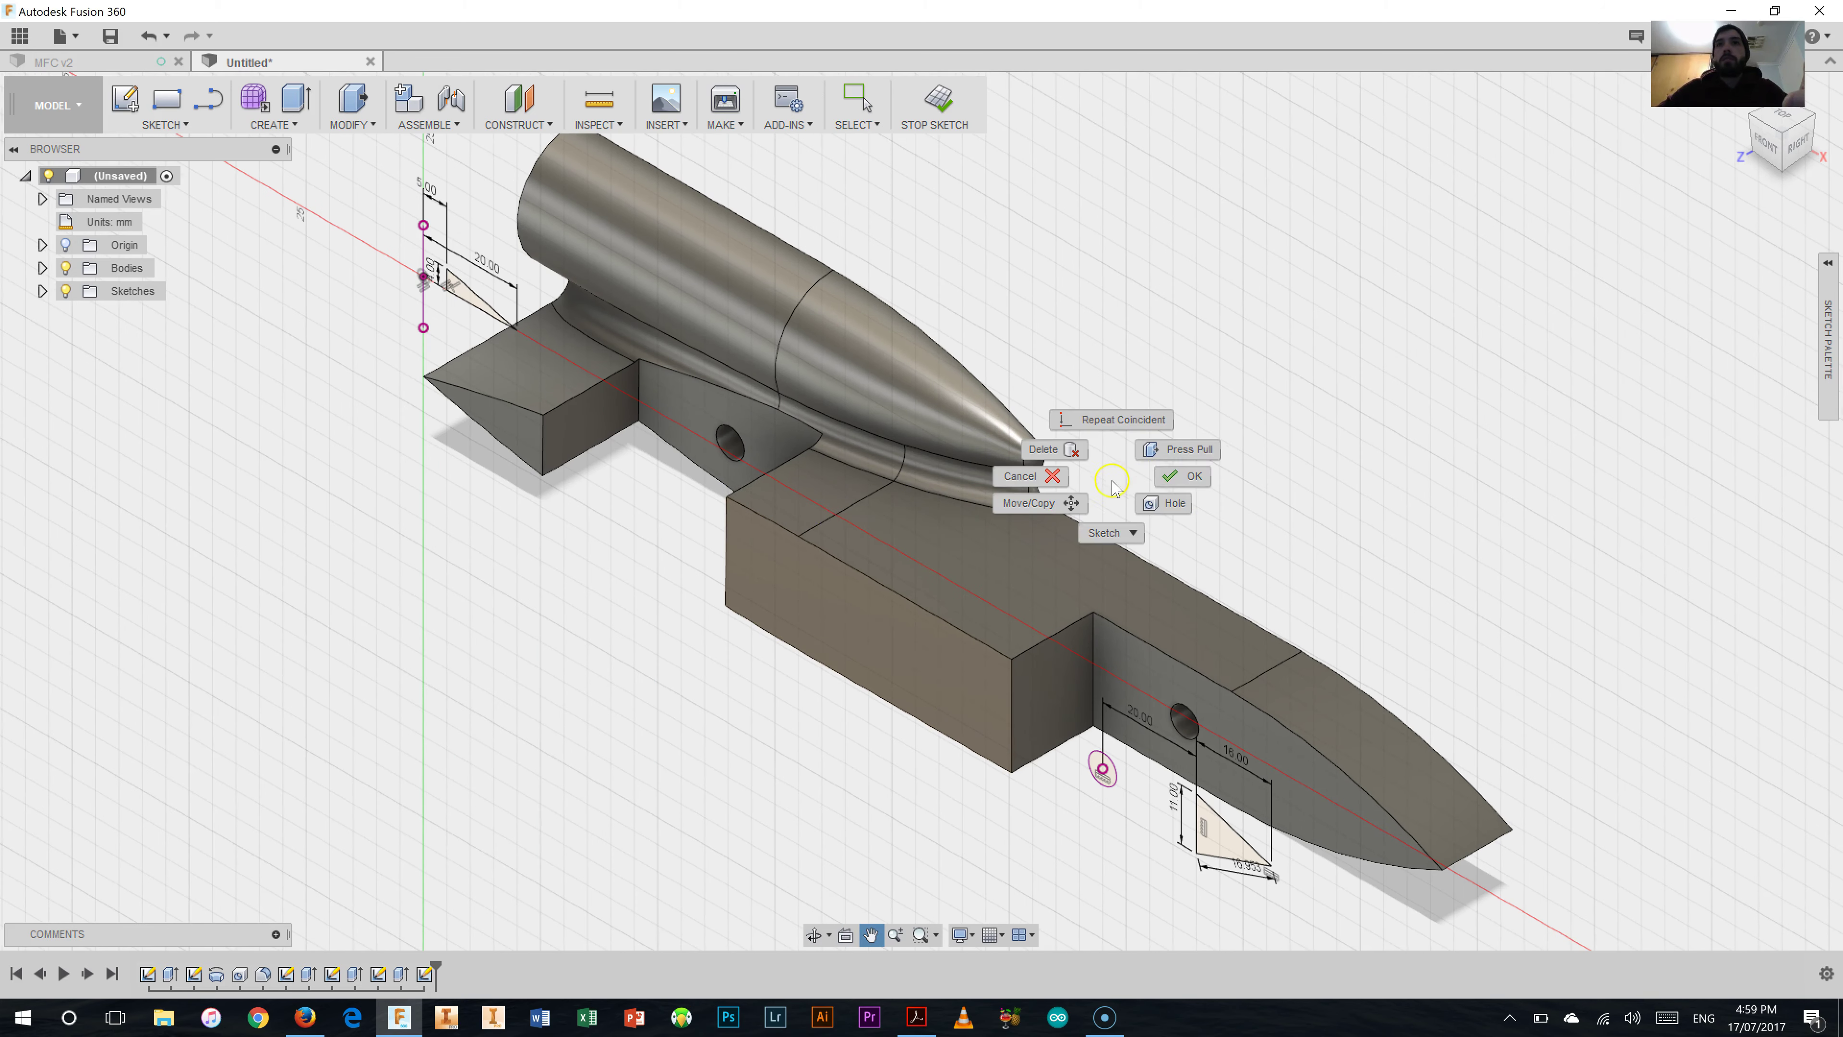
pyautogui.click(1172, 482)
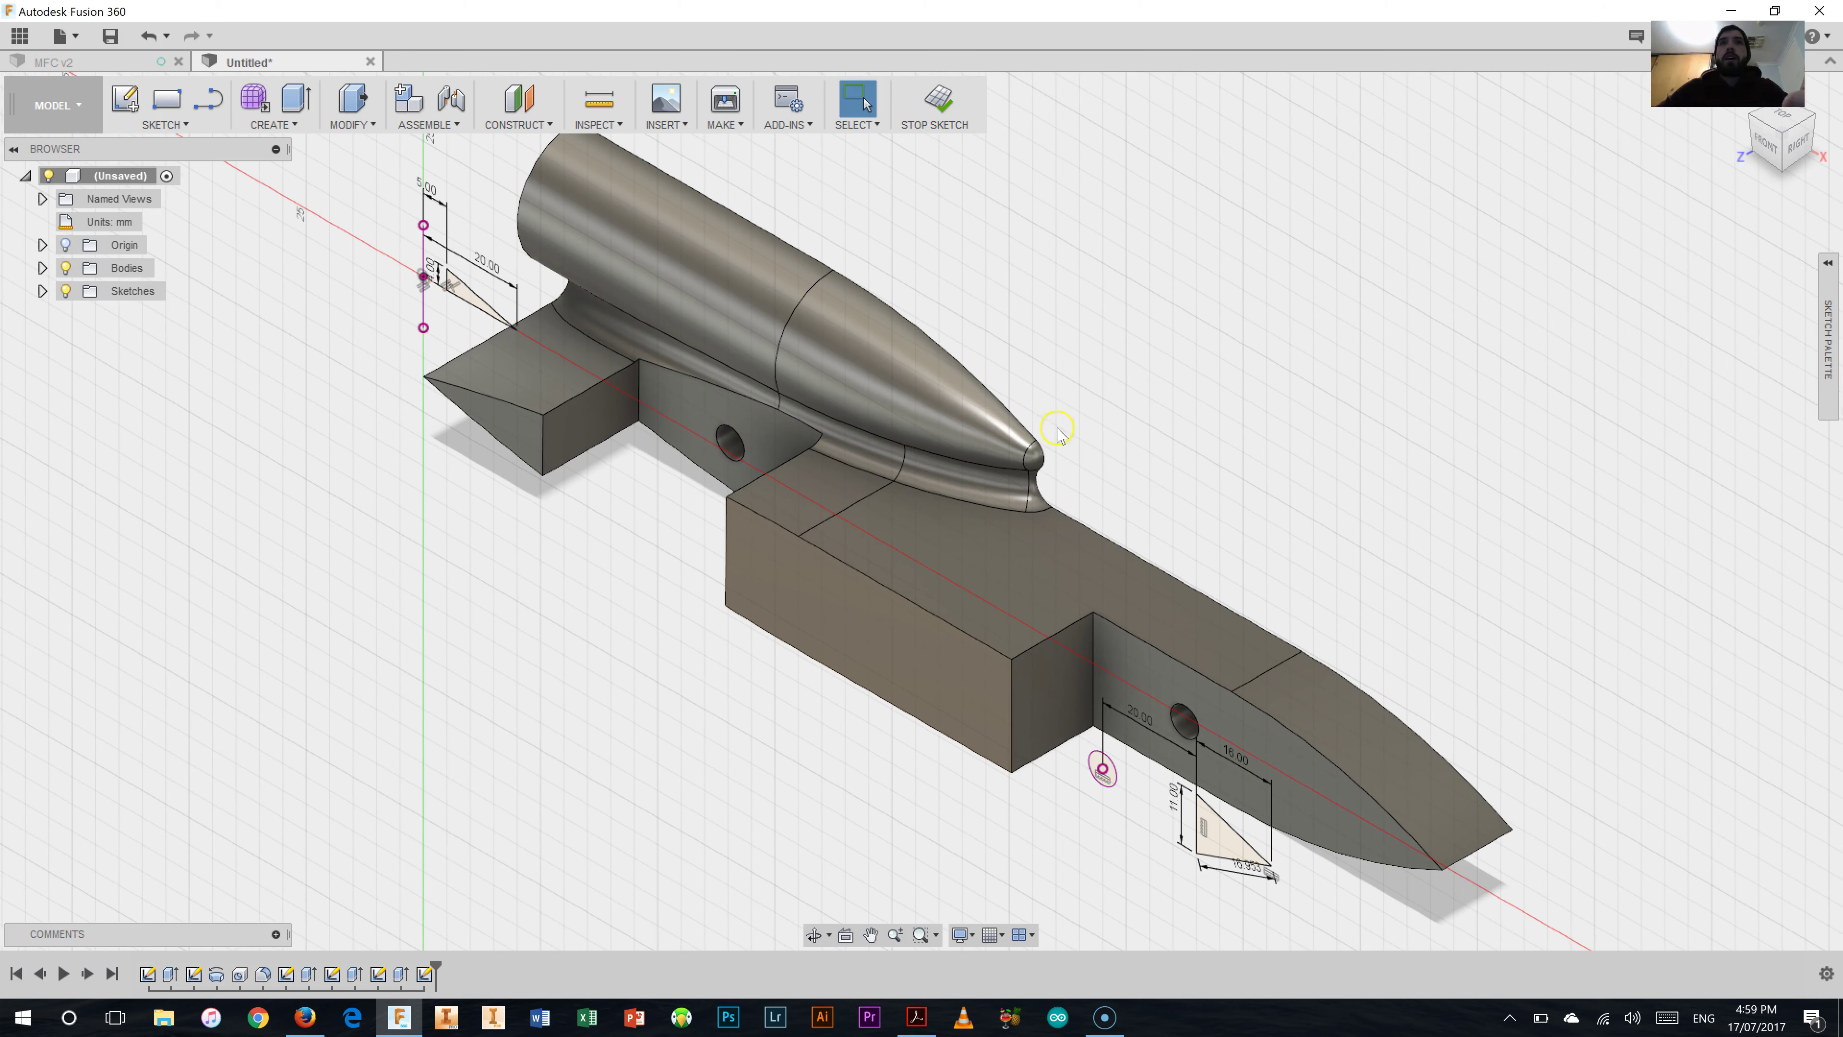
pyautogui.click(315, 103)
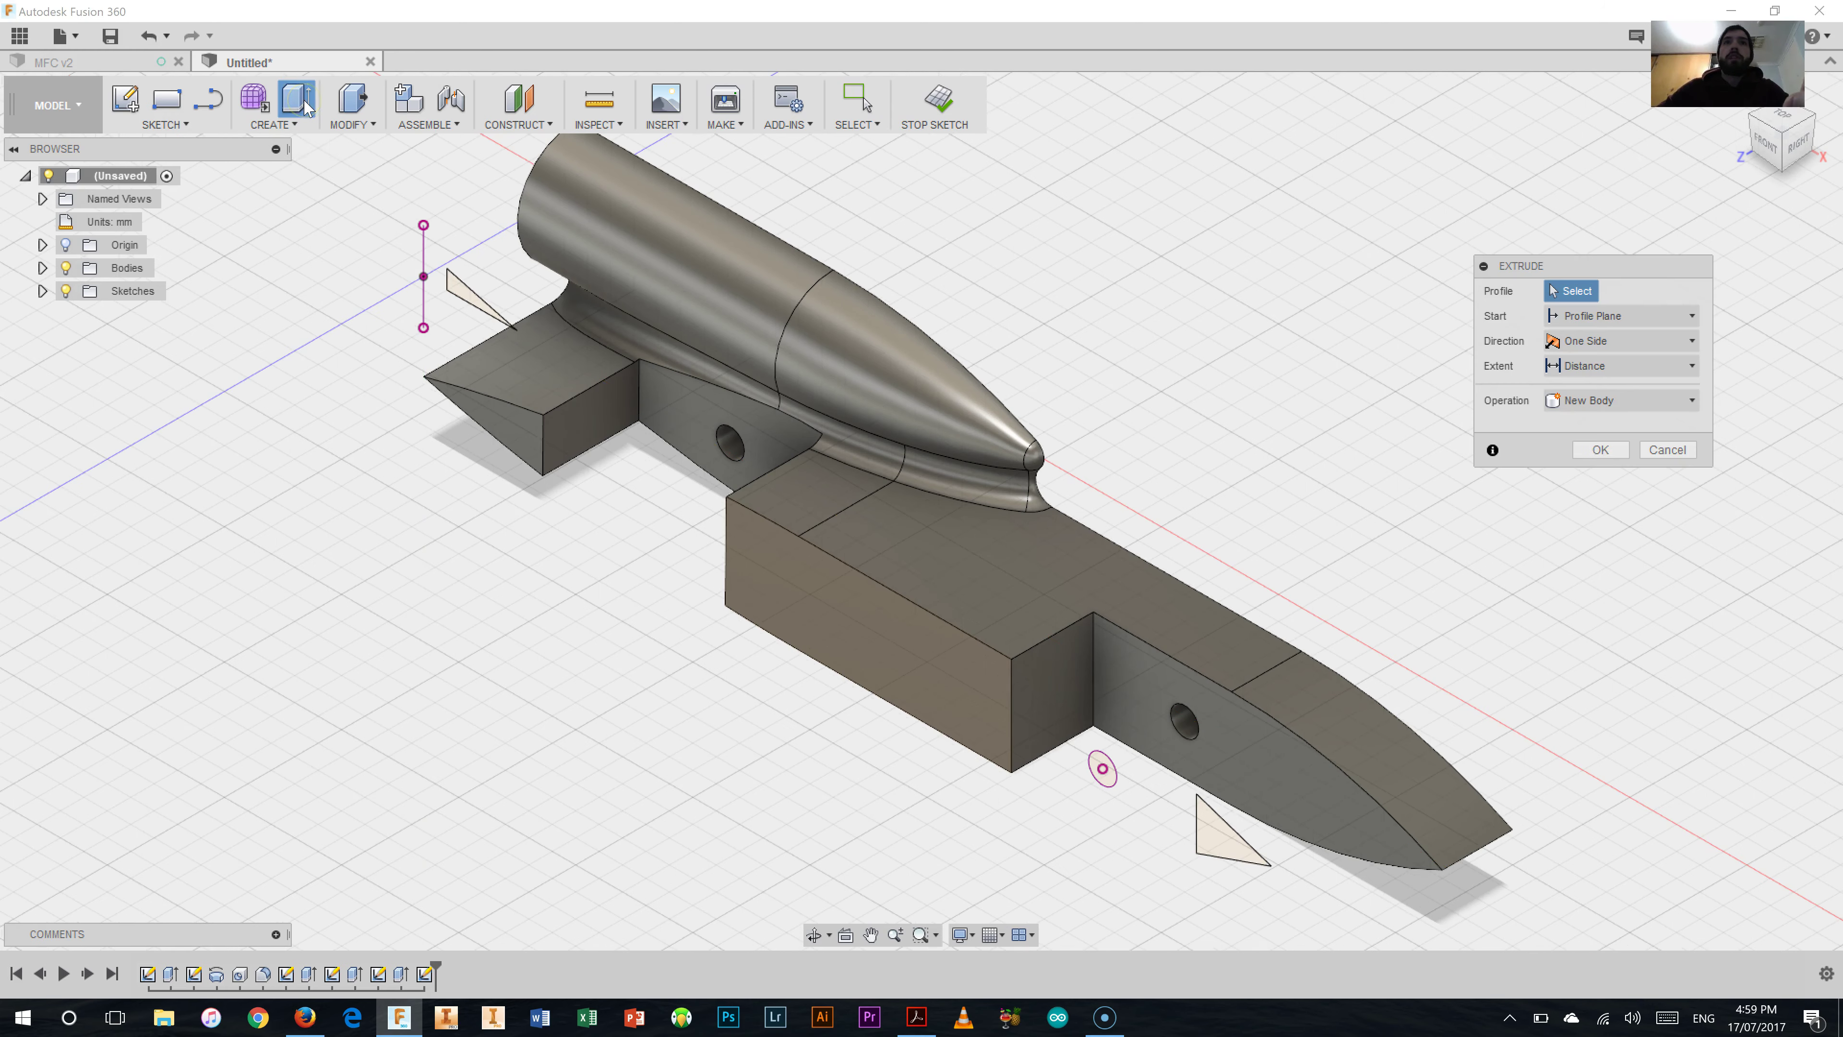
pyautogui.click(455, 288)
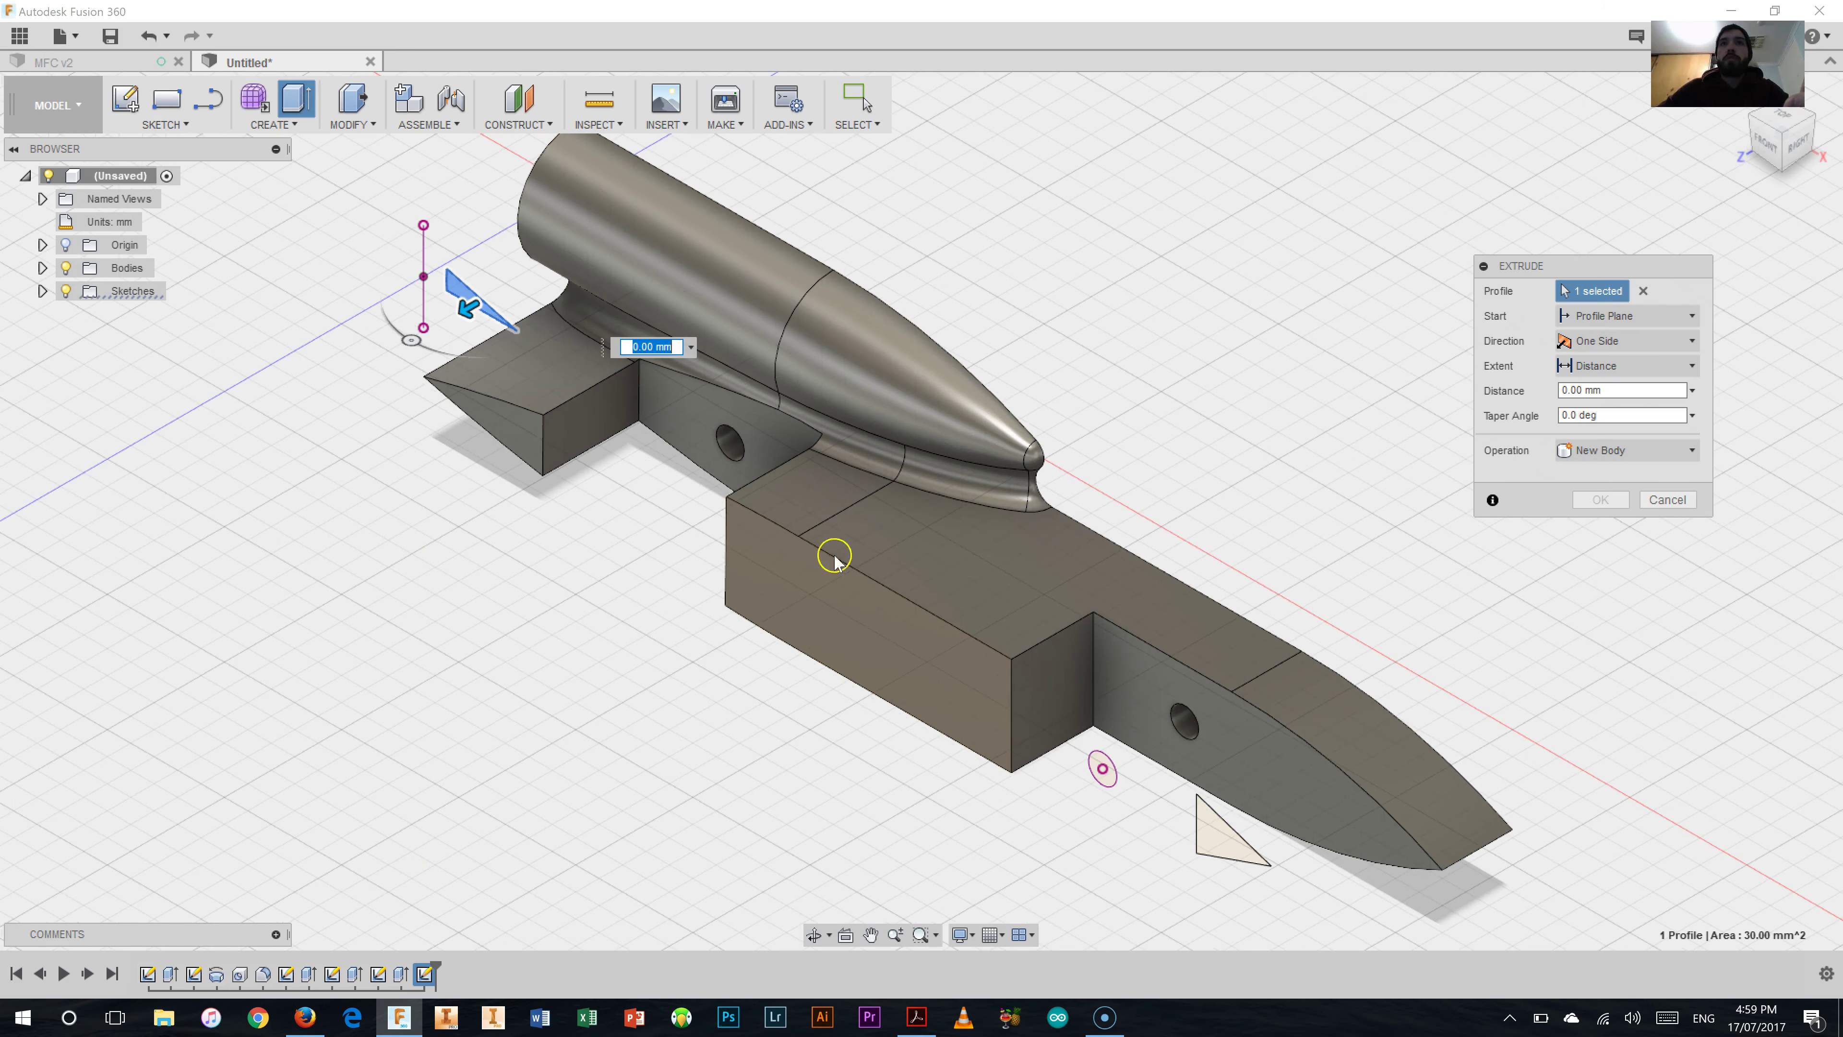
pyautogui.click(1195, 846)
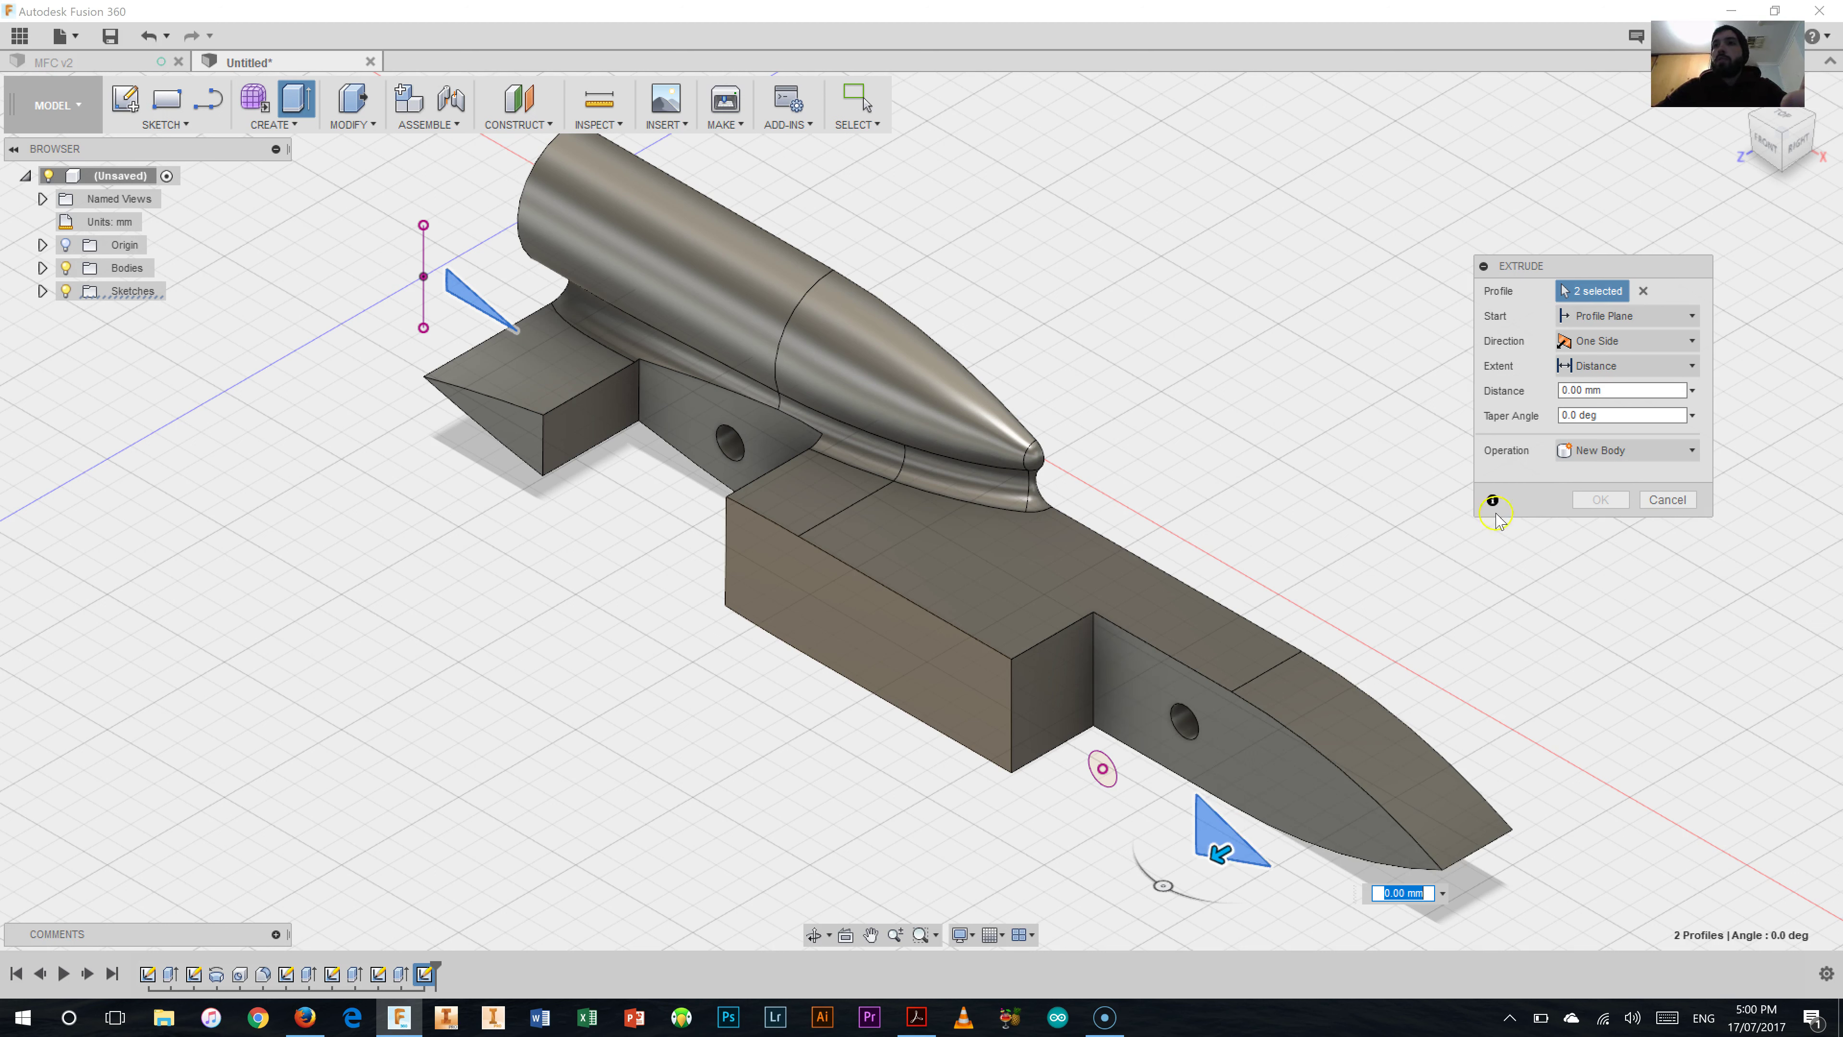
pyautogui.click(1618, 365)
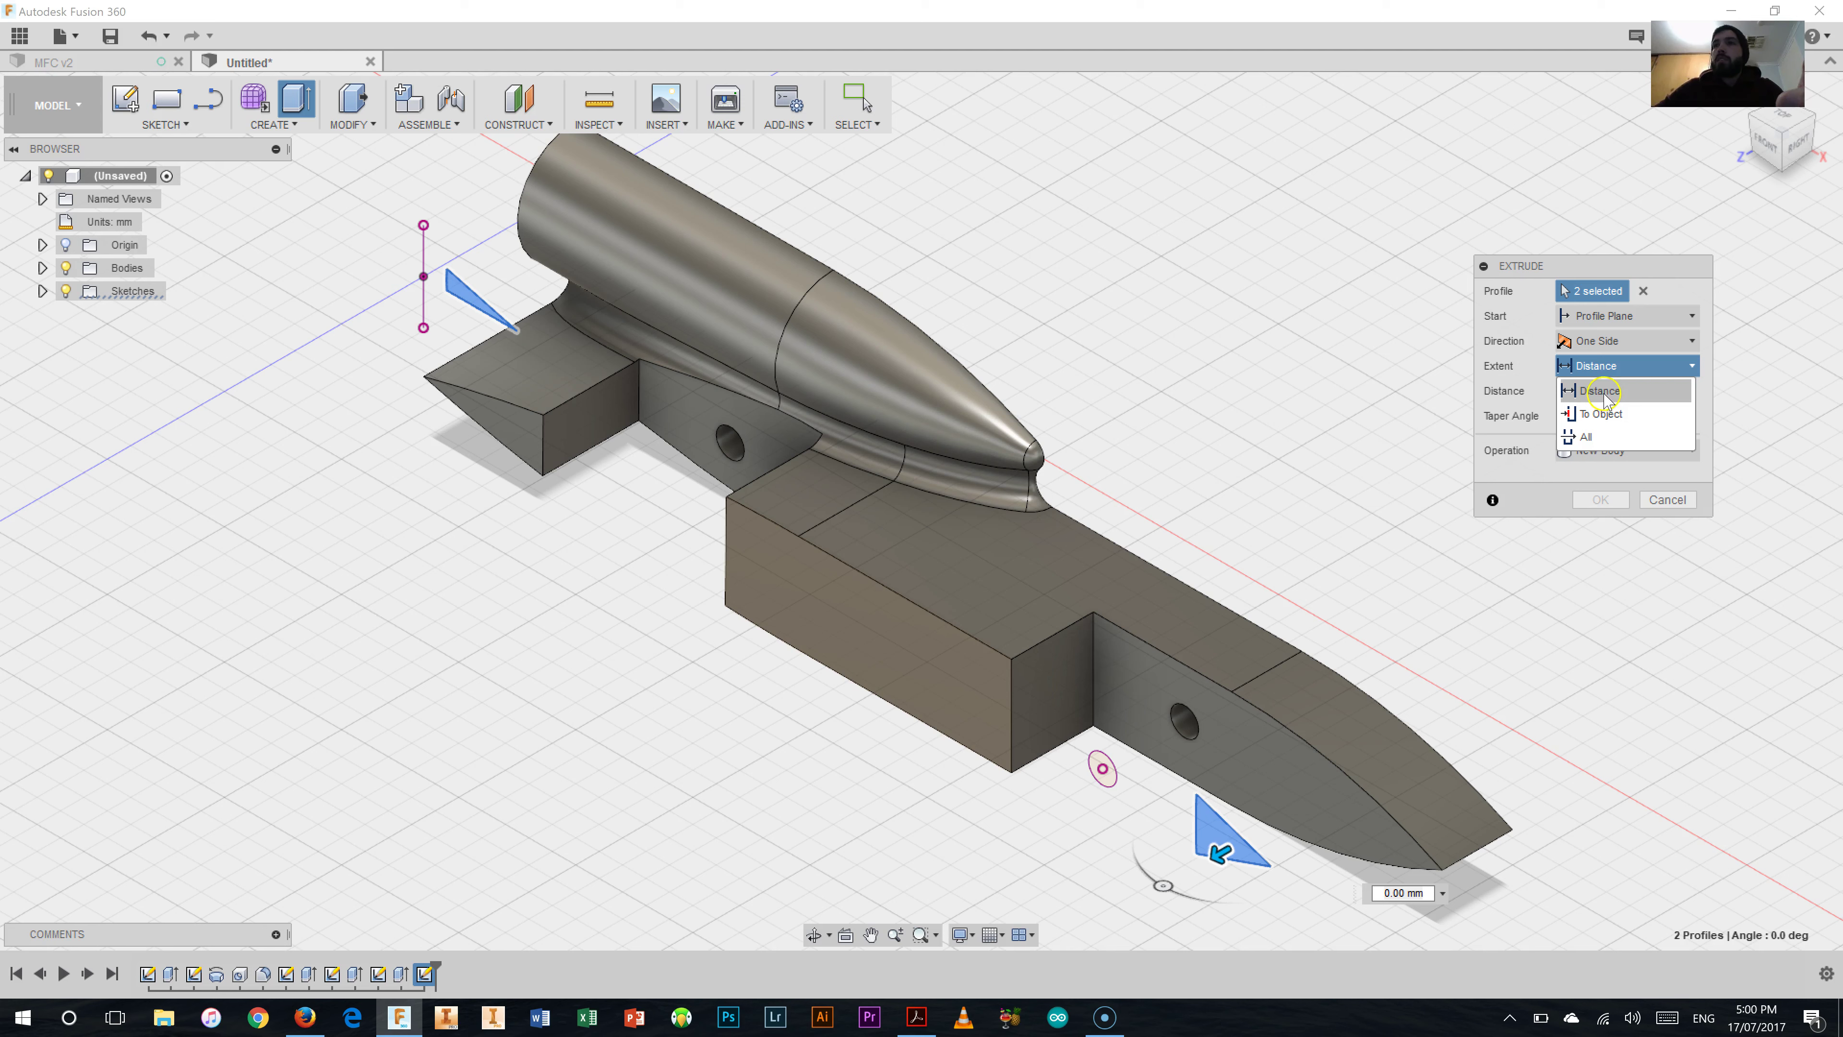
pyautogui.click(1602, 413)
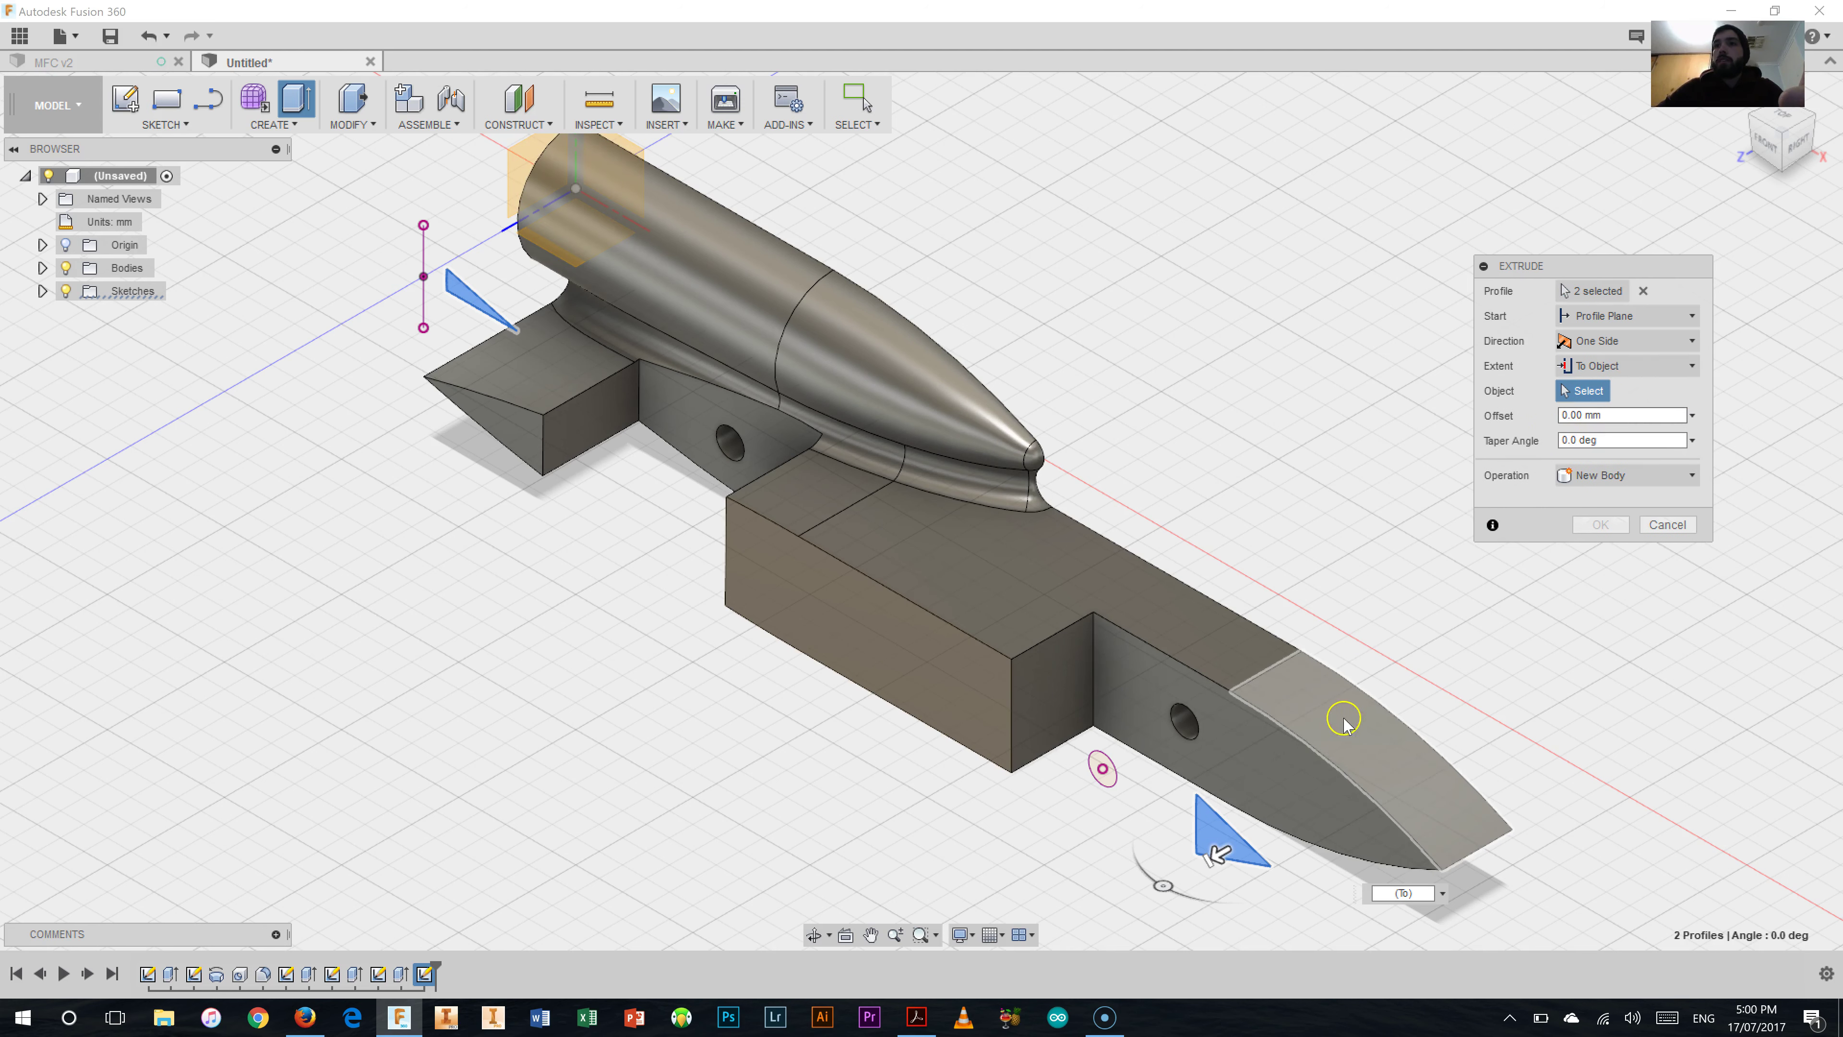
pyautogui.click(1293, 813)
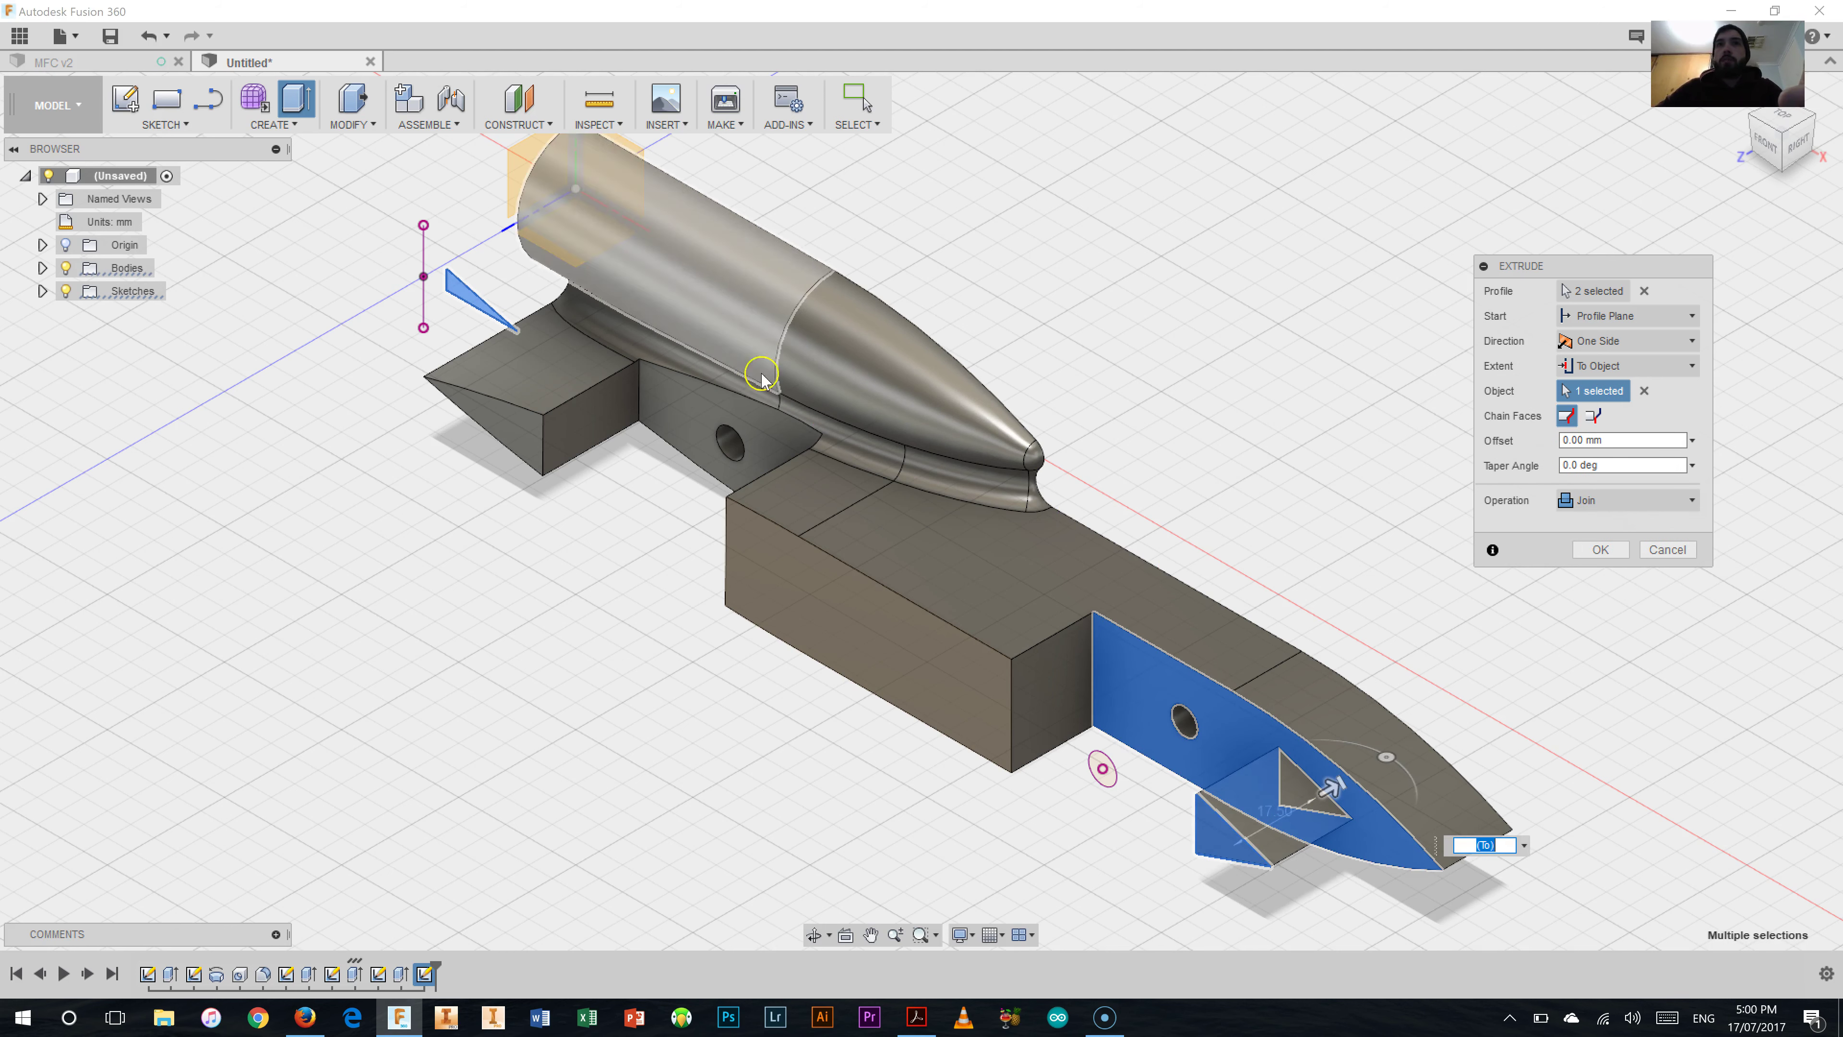
pyautogui.click(608, 296)
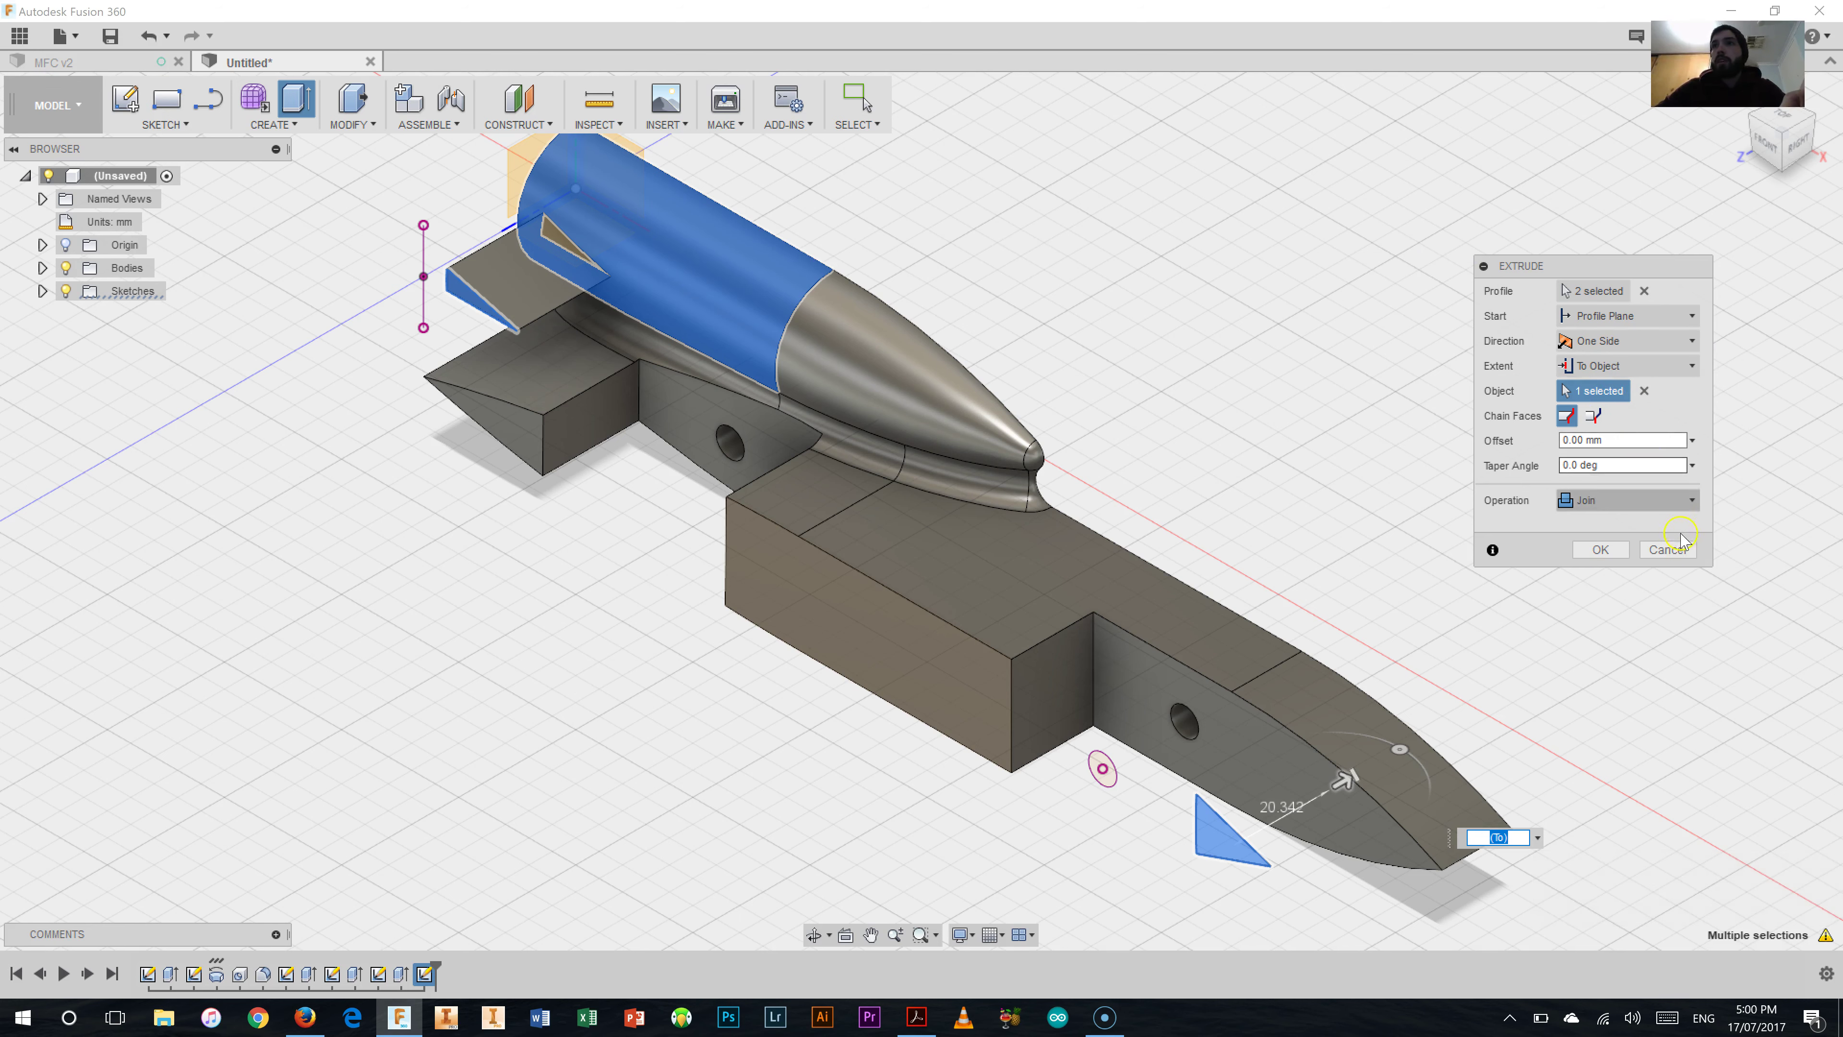
pyautogui.click(1667, 549)
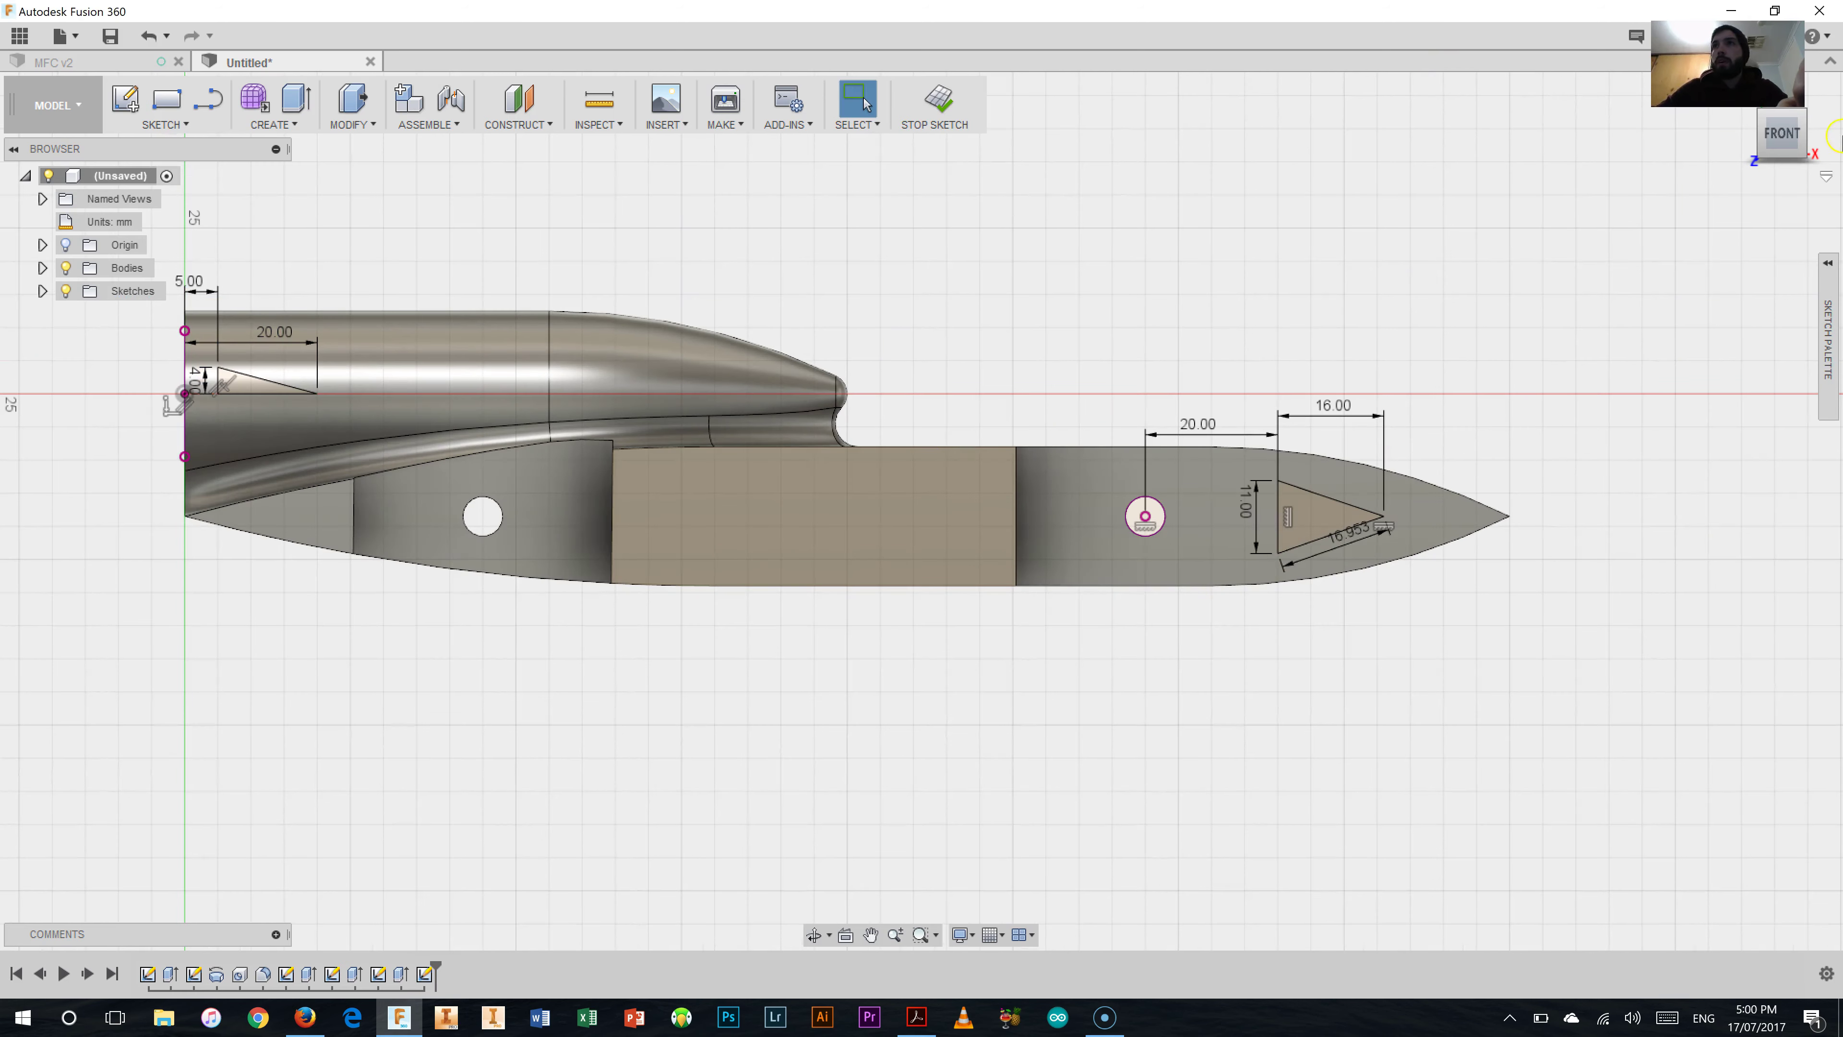
# Bring the entire car with its sketch profiles back into an isometric view.
pyautogui.click(1803, 114)
pyautogui.scroll(-2, 635, 504)
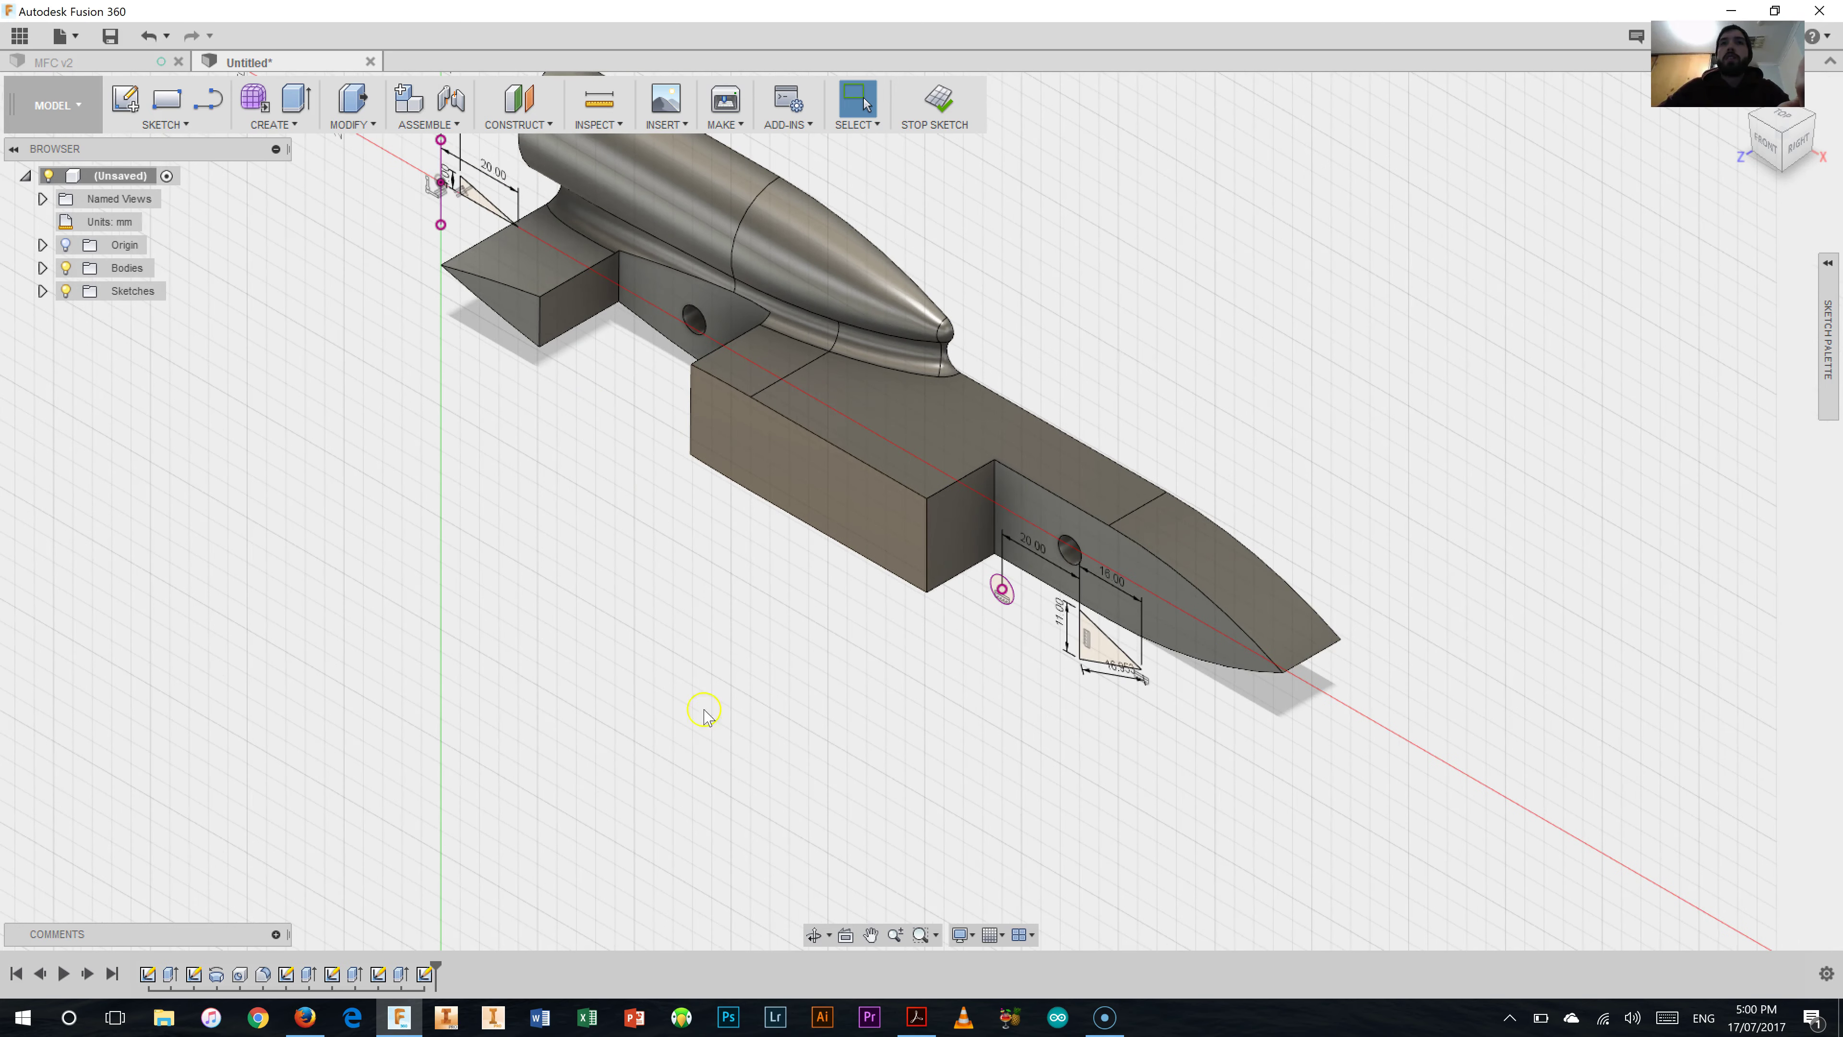
pyautogui.click(871, 934)
pyautogui.moveTo(822, 604); pyautogui.dragTo(832, 790)
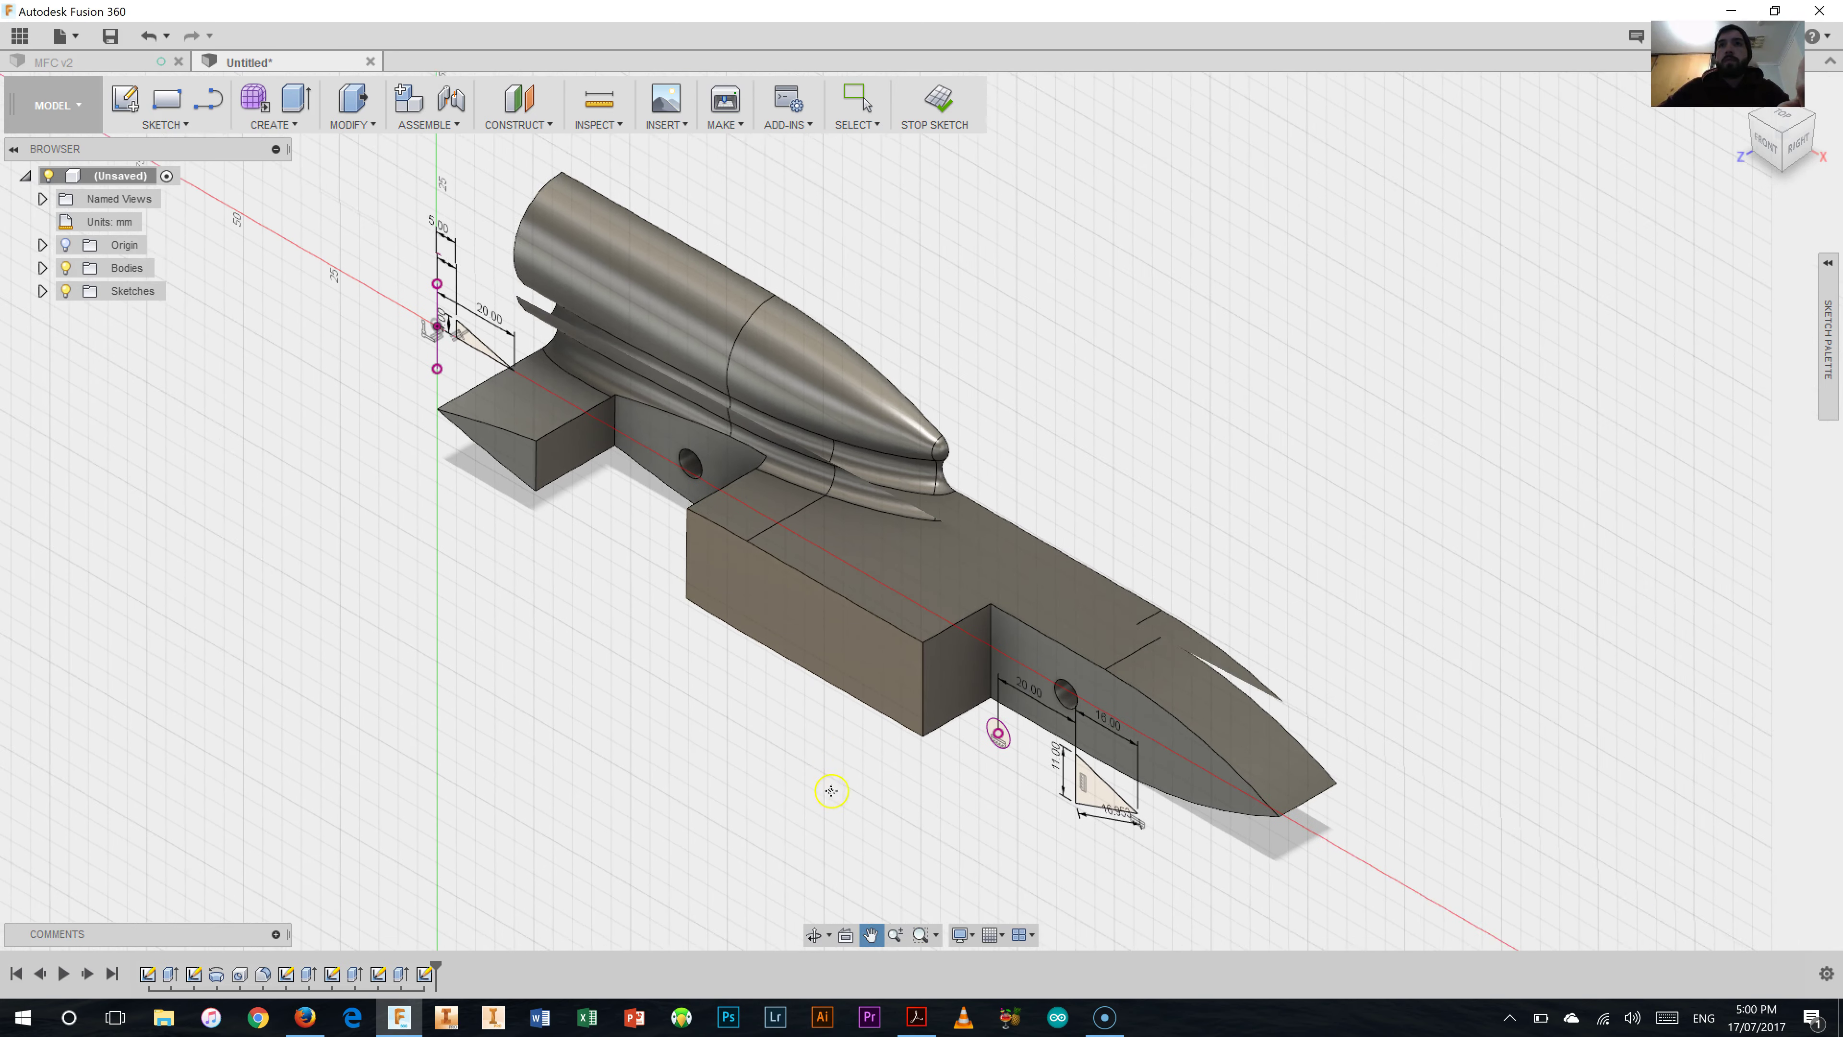
pyautogui.rightClick(733, 581)
pyautogui.click(798, 580)
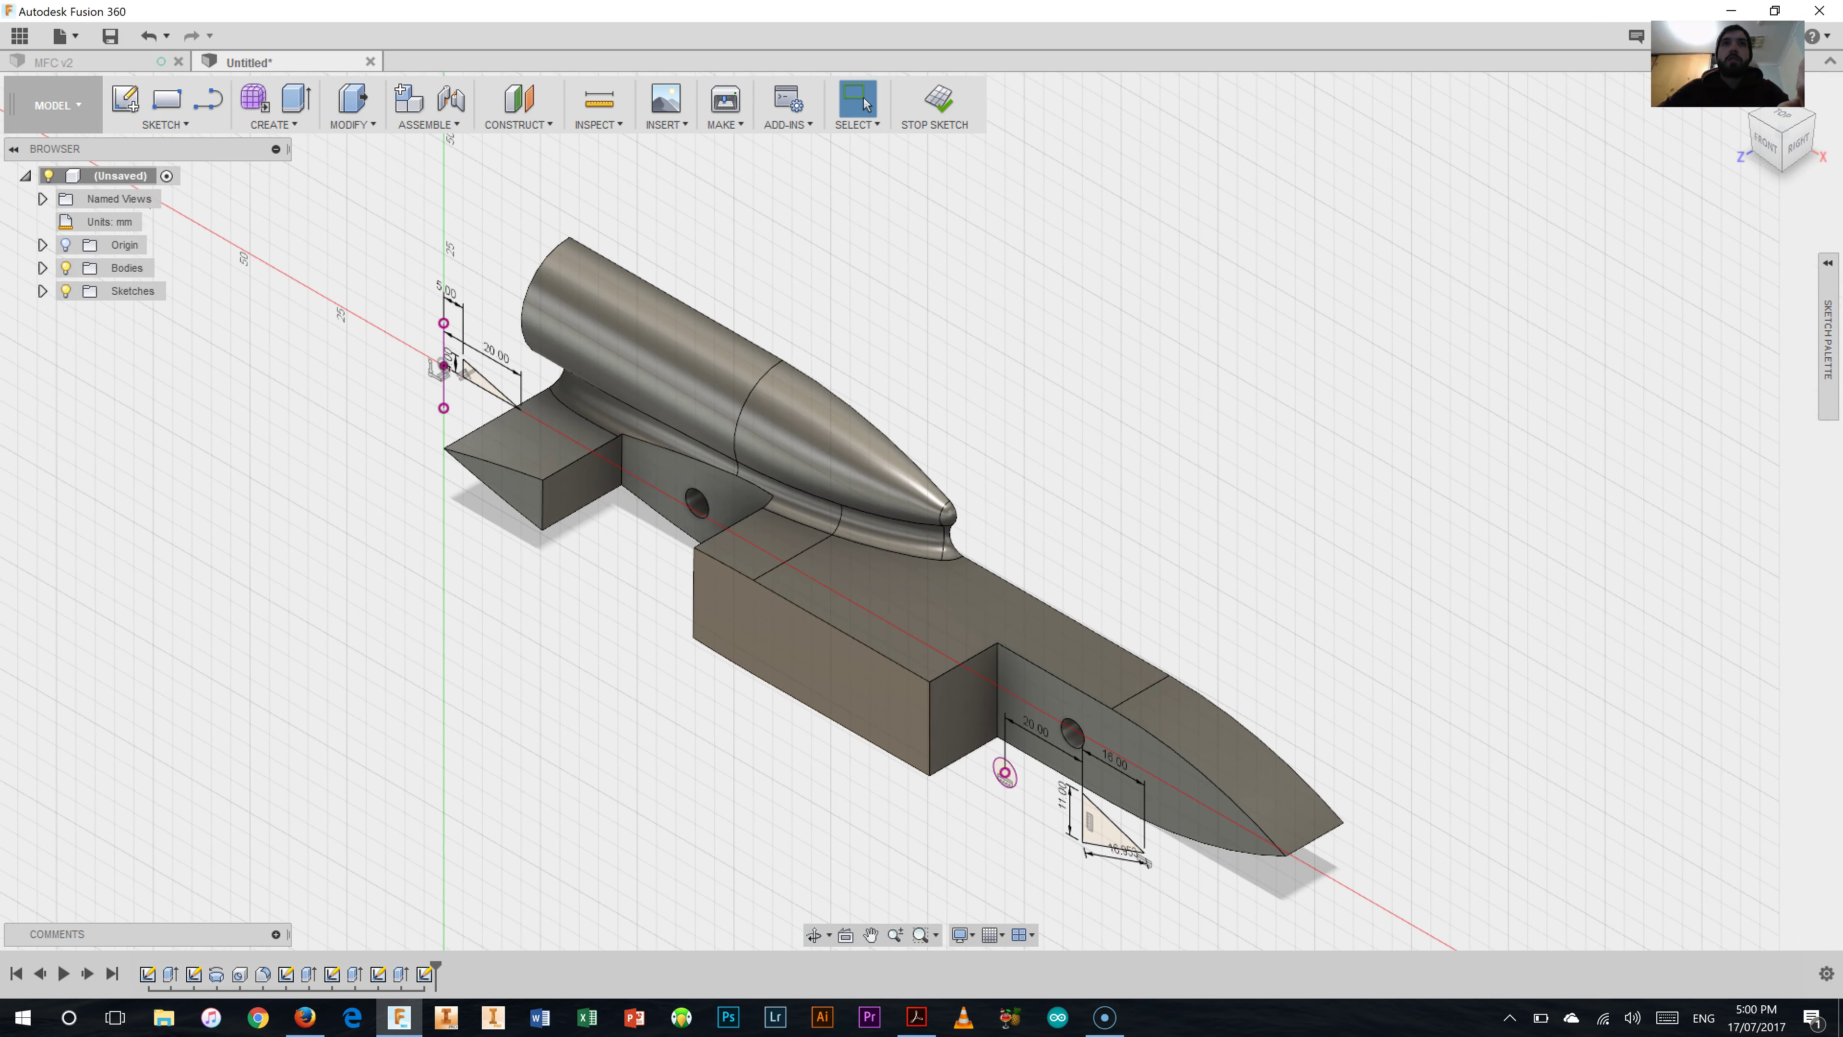
# Set up an Extrude of the front triangular profile with extent To Object, ending at the flat side face of the nose.
pyautogui.click(296, 98)
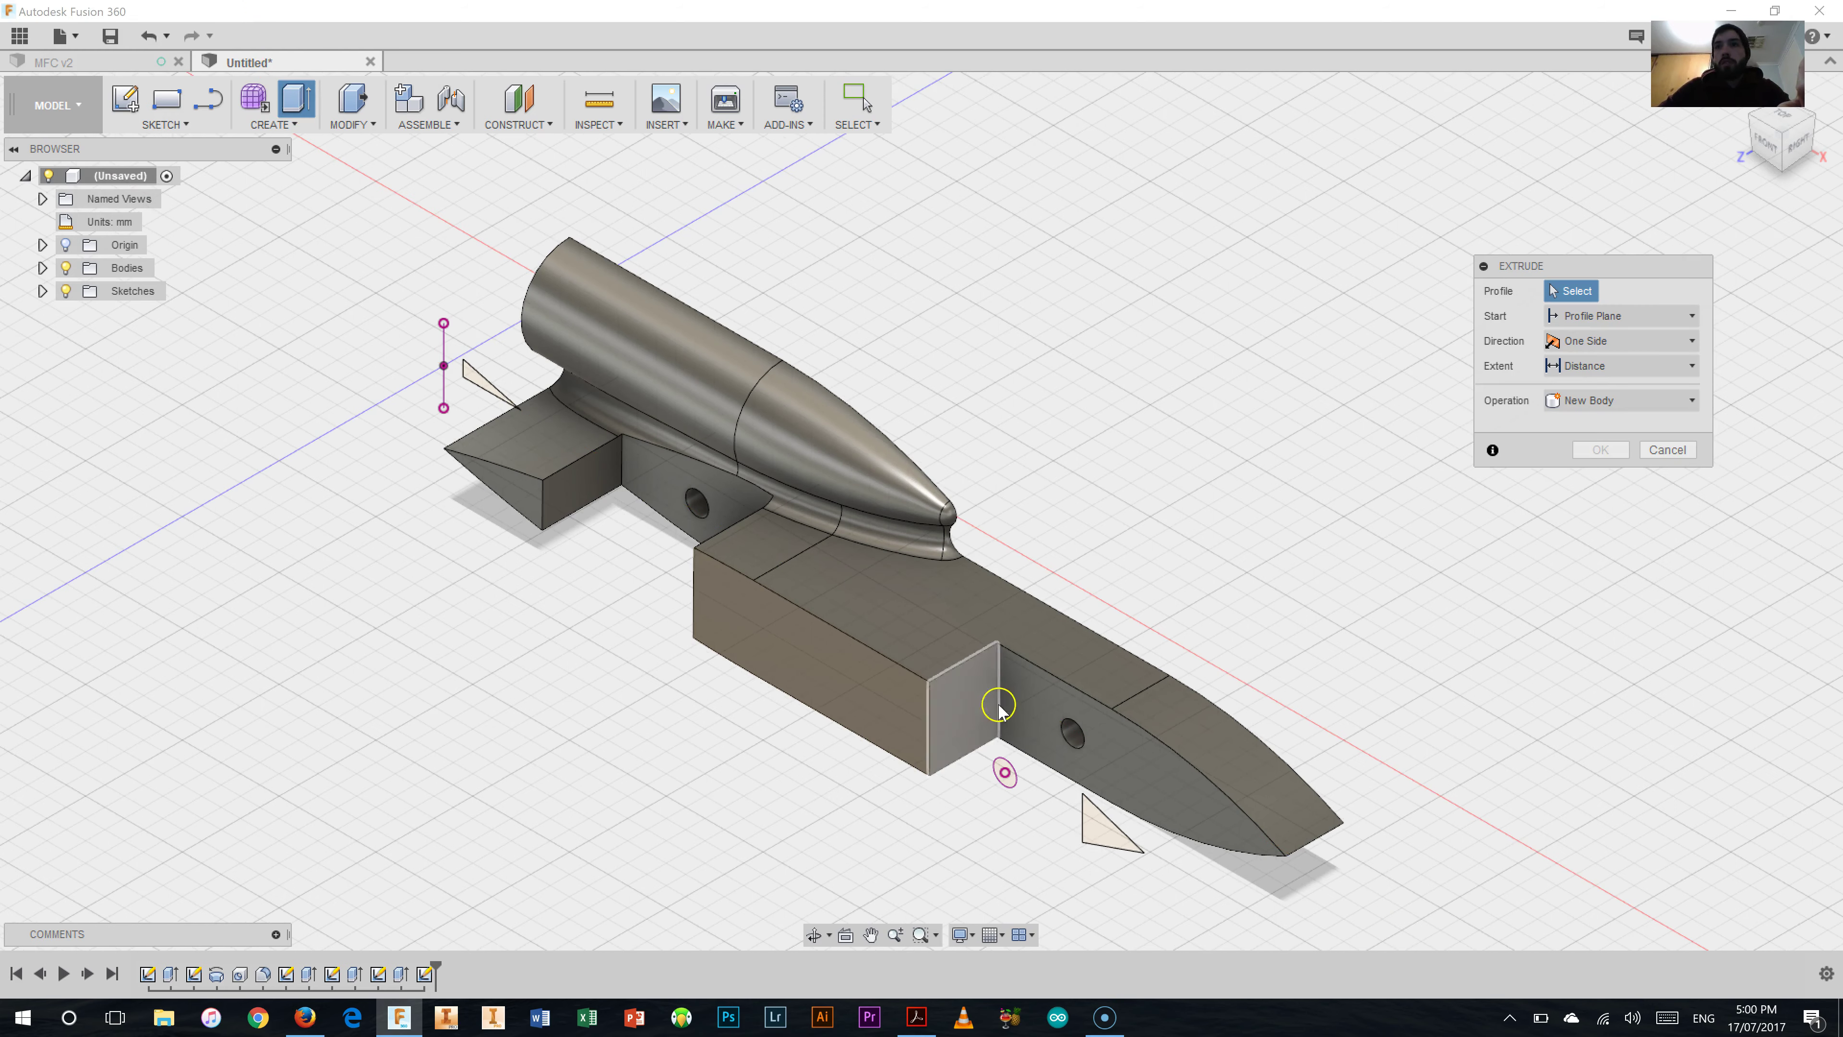
pyautogui.click(1117, 822)
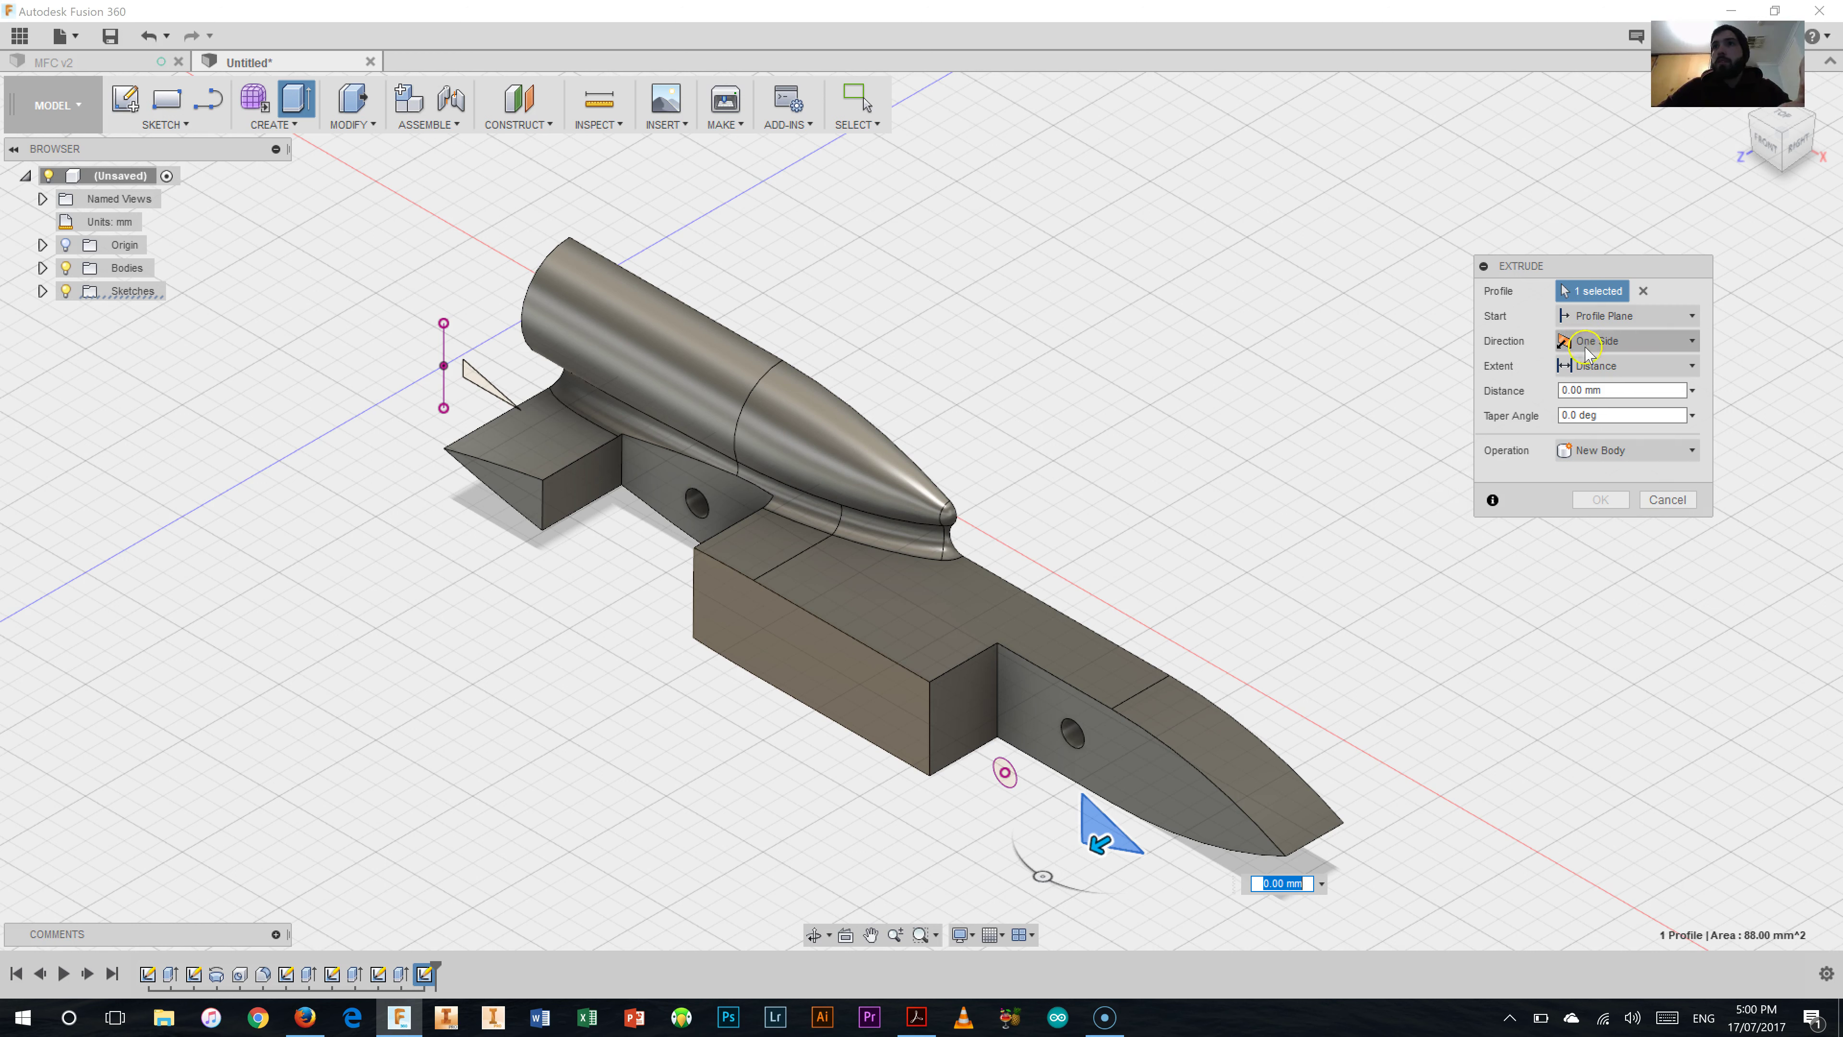
pyautogui.click(1592, 363)
pyautogui.click(1619, 425)
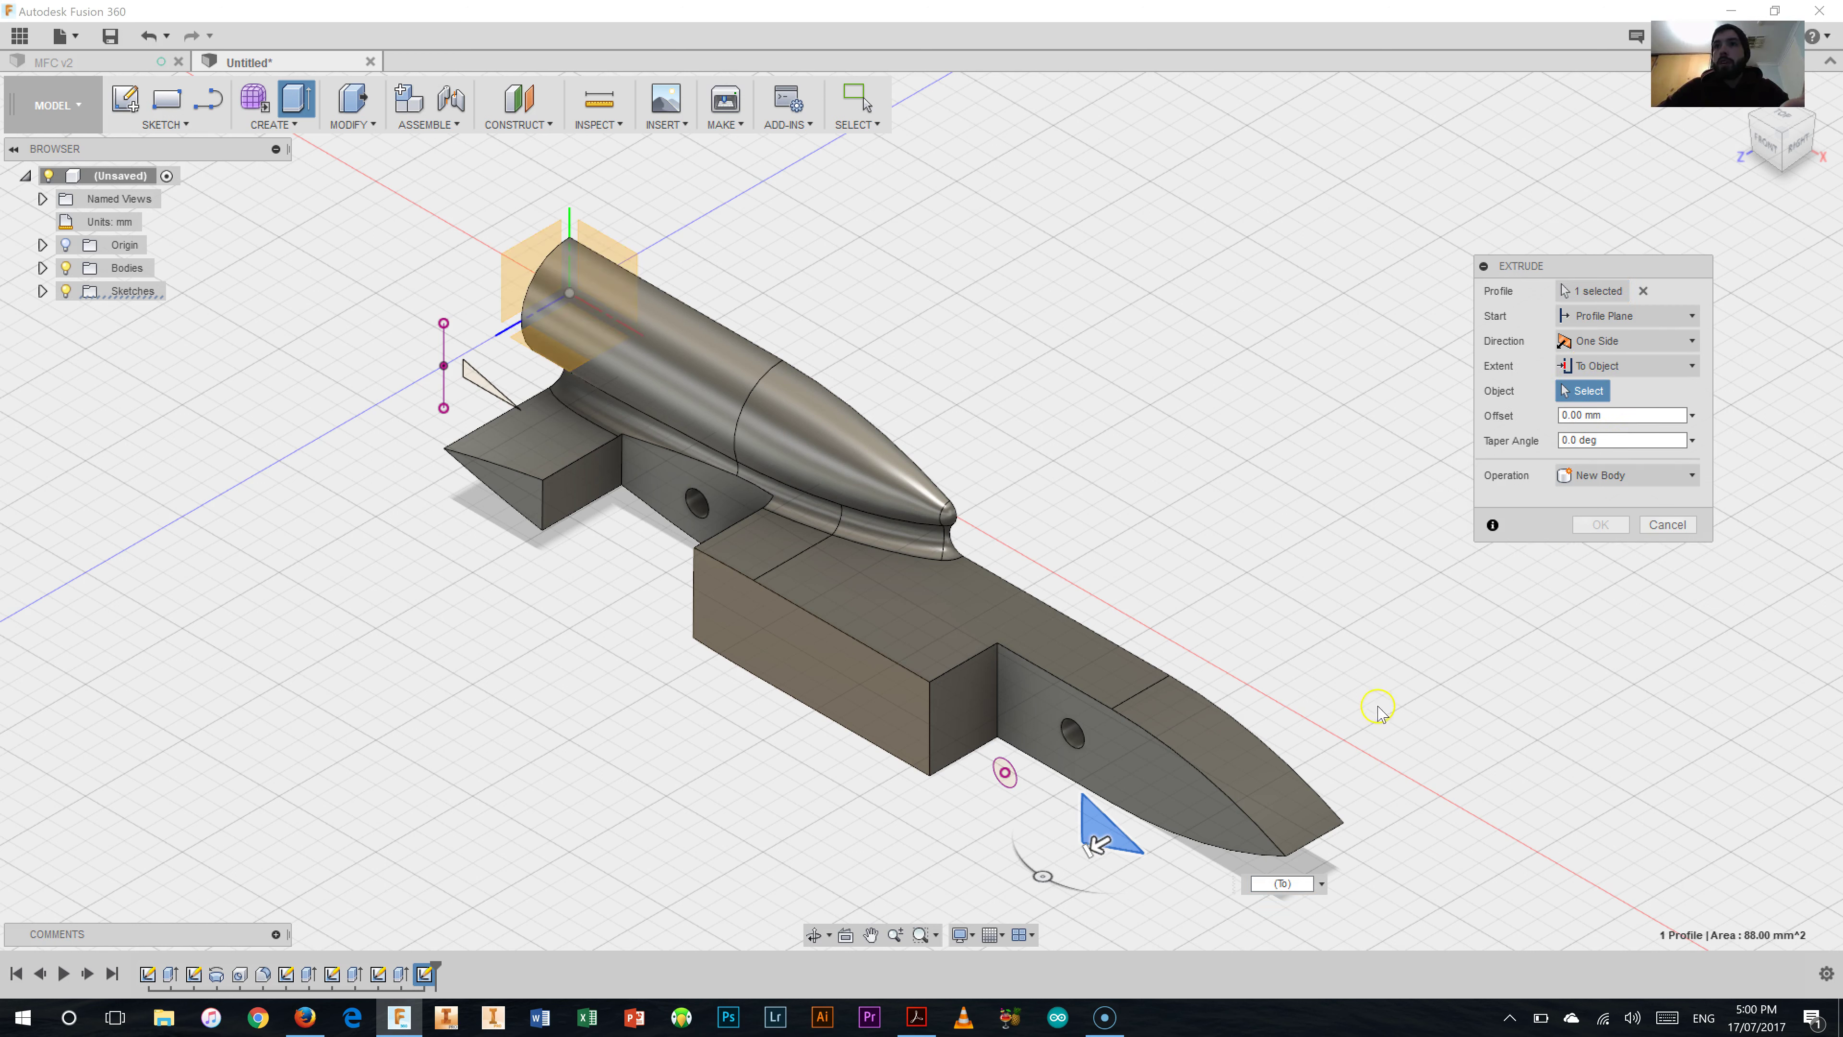
pyautogui.click(1217, 790)
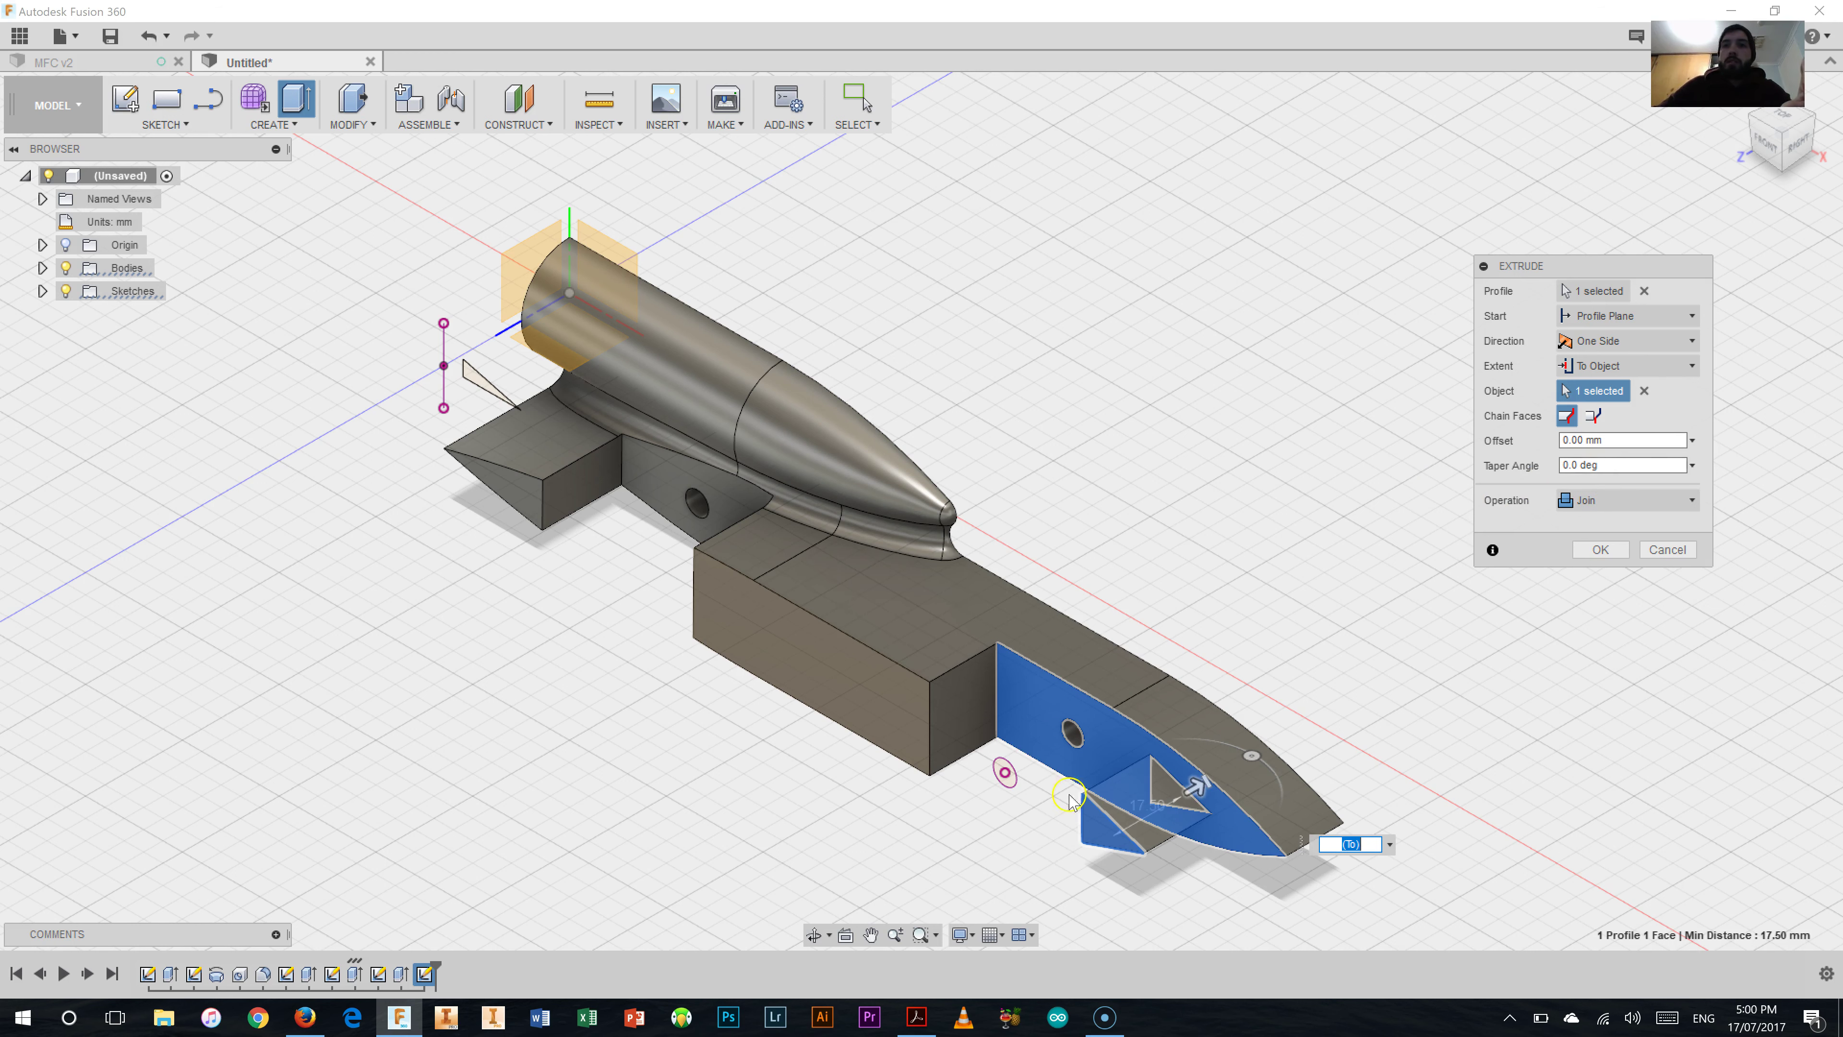
# Check the wing taper in the My First Car.pdf drawing and complete the joined front wing extrusion in Fusion 360 with a 2-degree taper angle.
pyautogui.click(916, 1016)
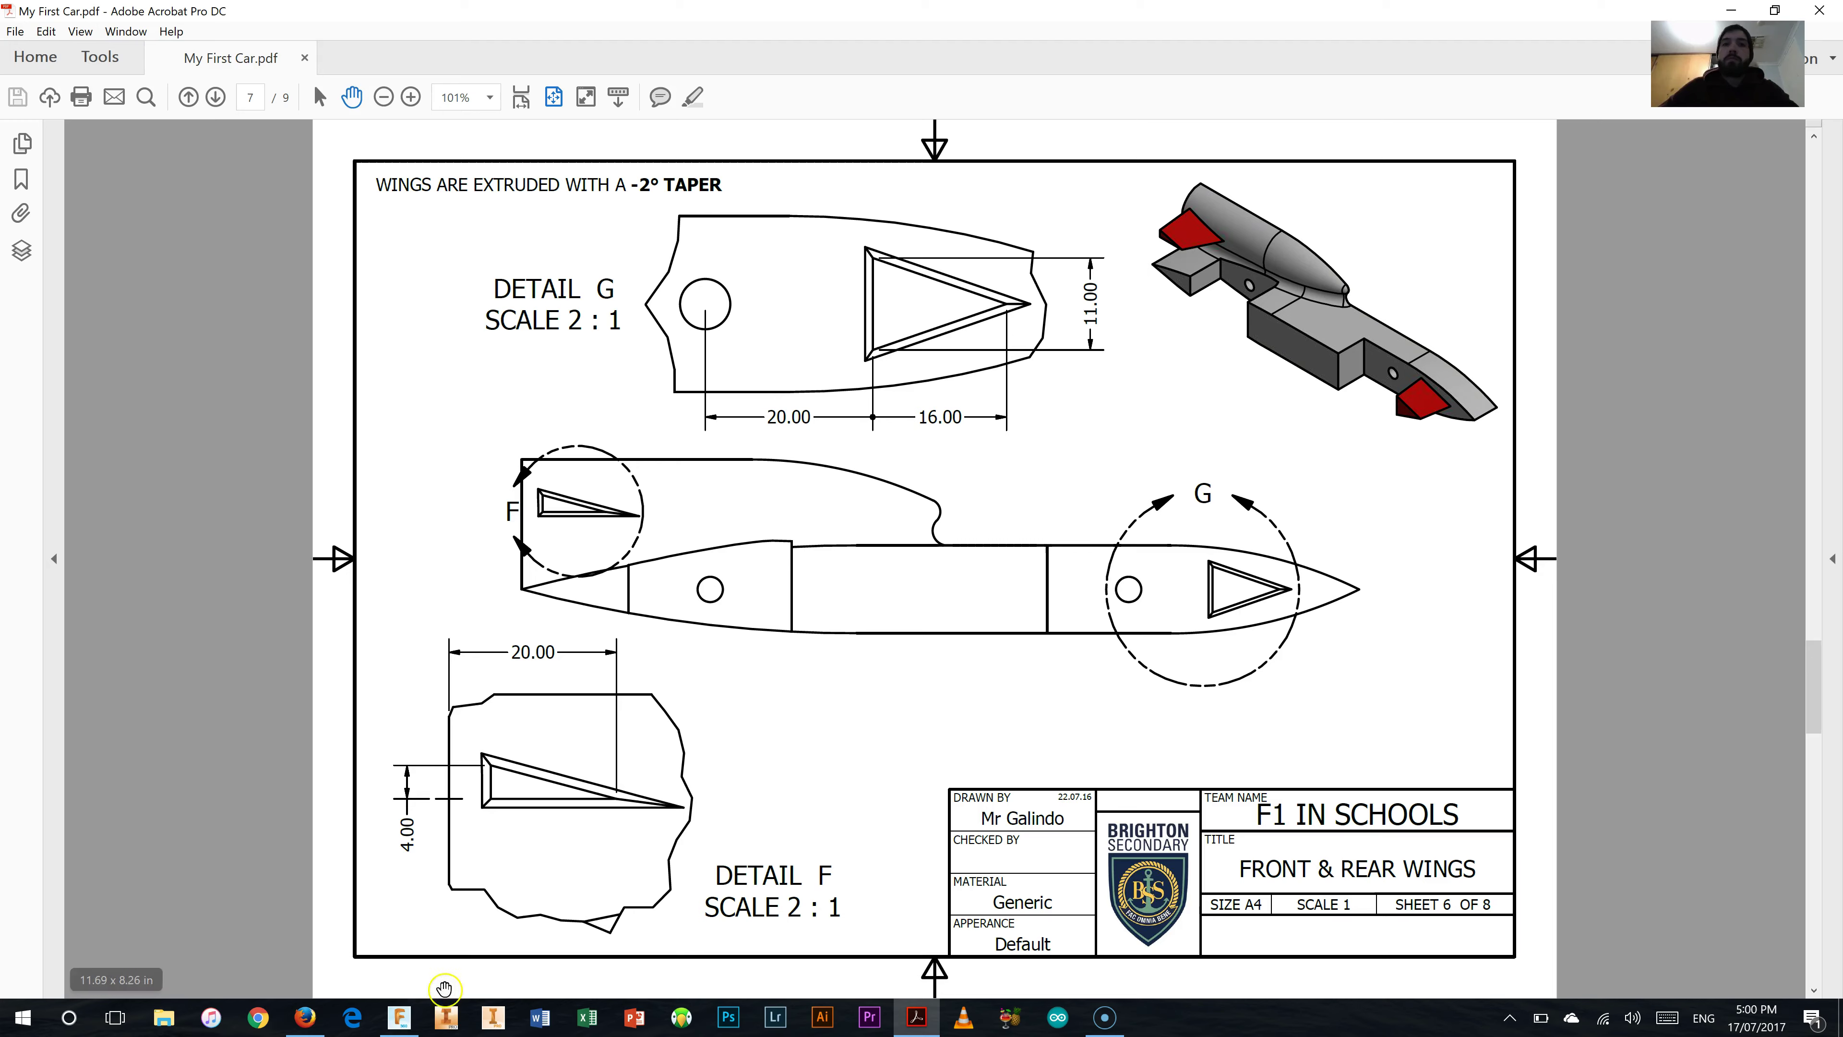
pyautogui.click(406, 1021)
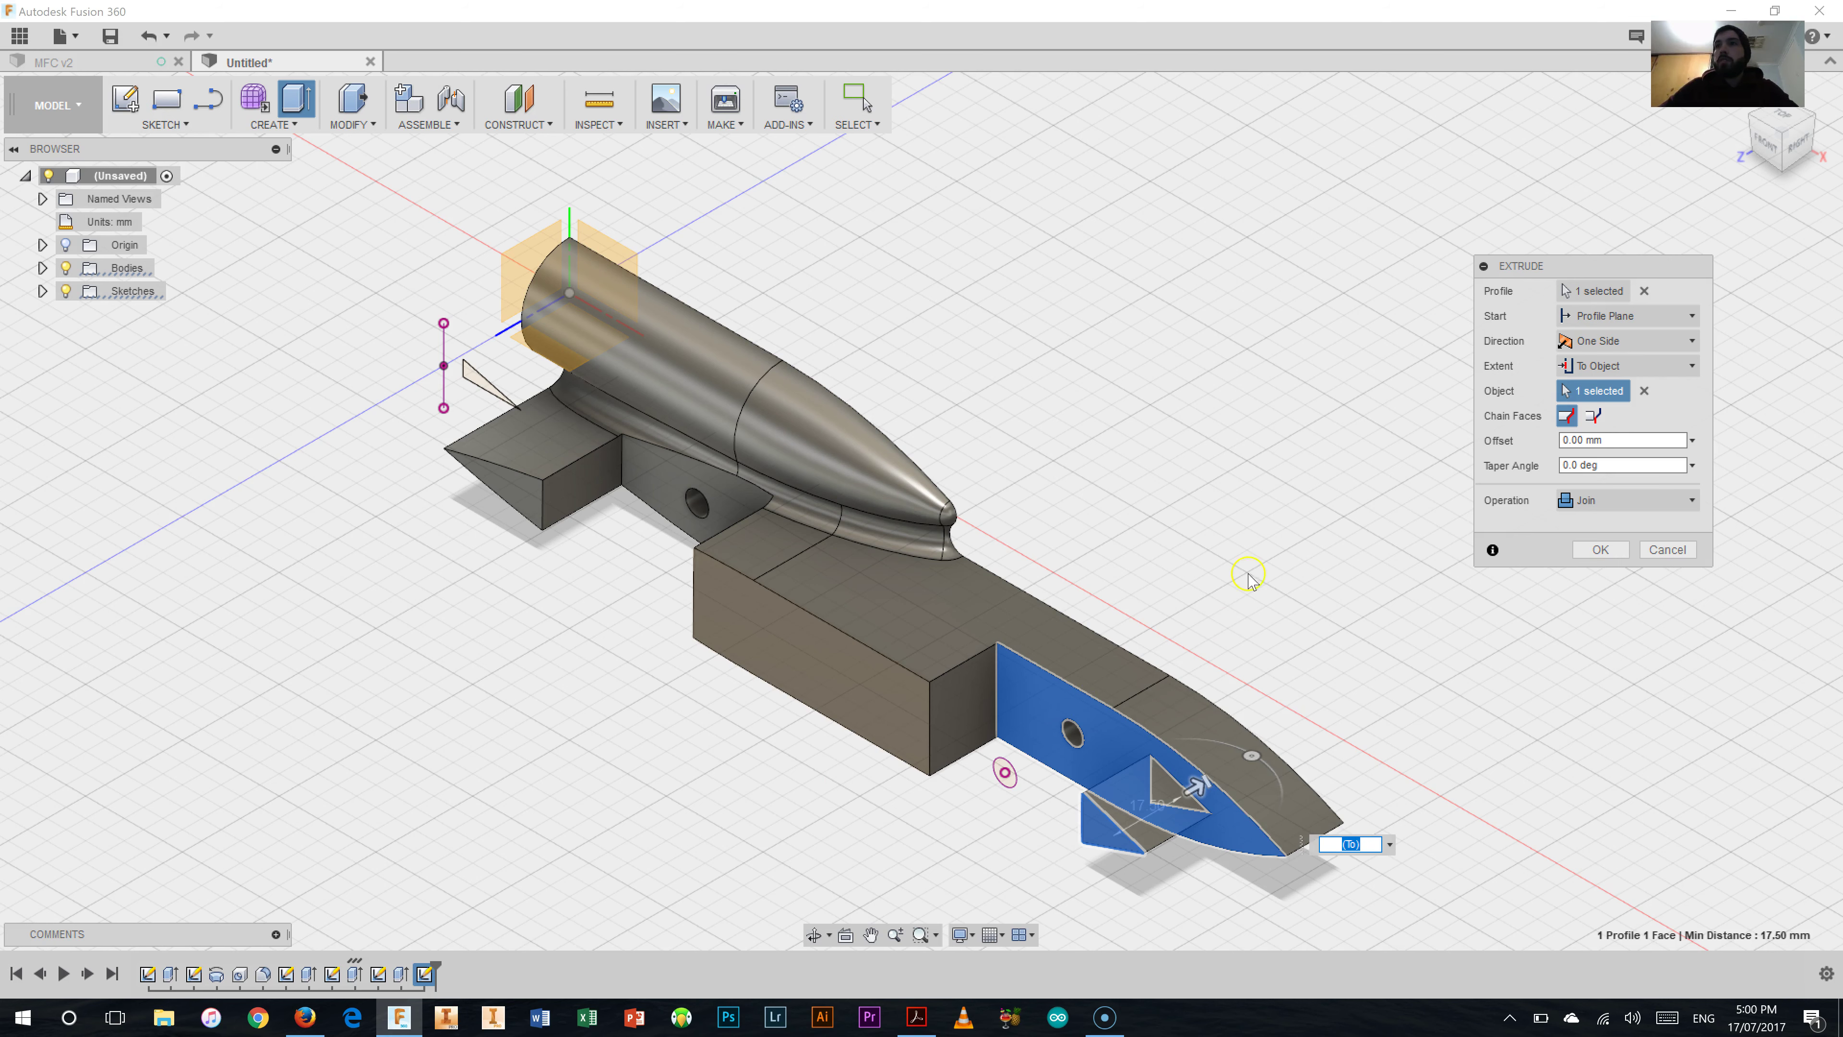
pyautogui.doubleClick(1578, 465)
pyautogui.write('-2')
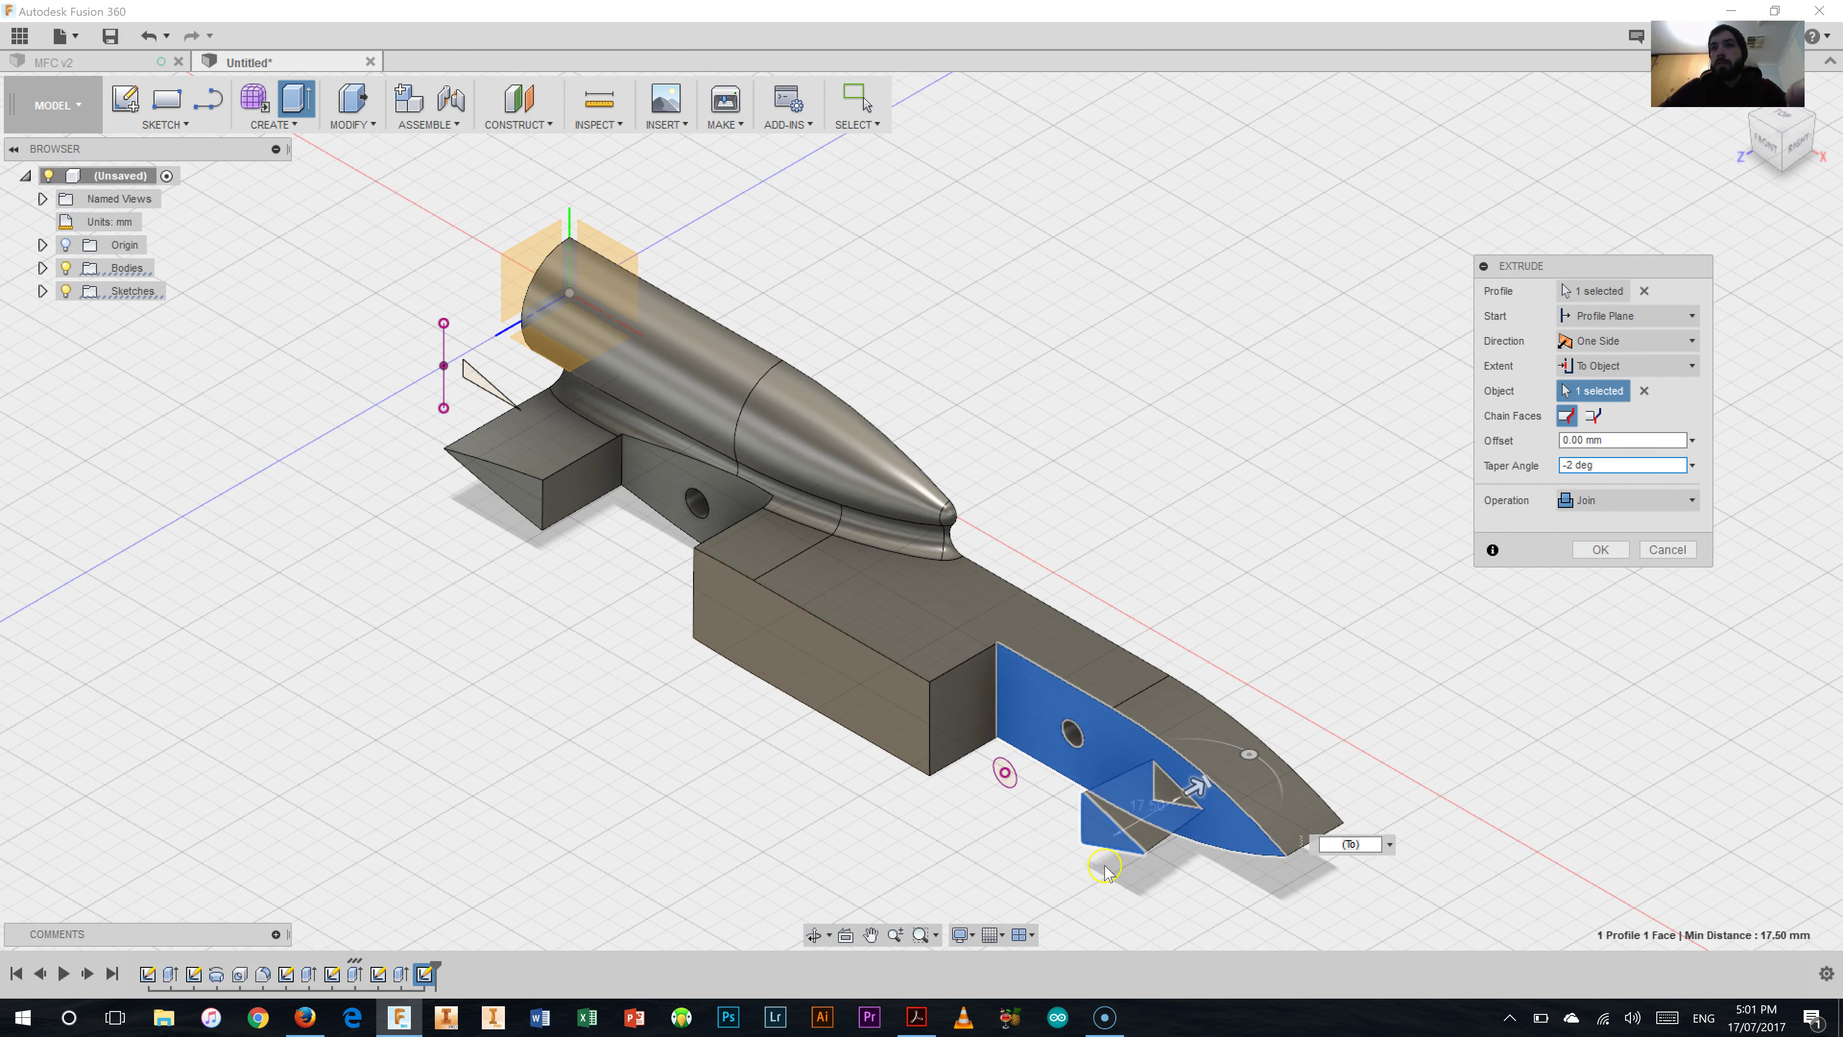
pyautogui.scroll(1, 1163, 846)
pyautogui.scroll(1, 1163, 846)
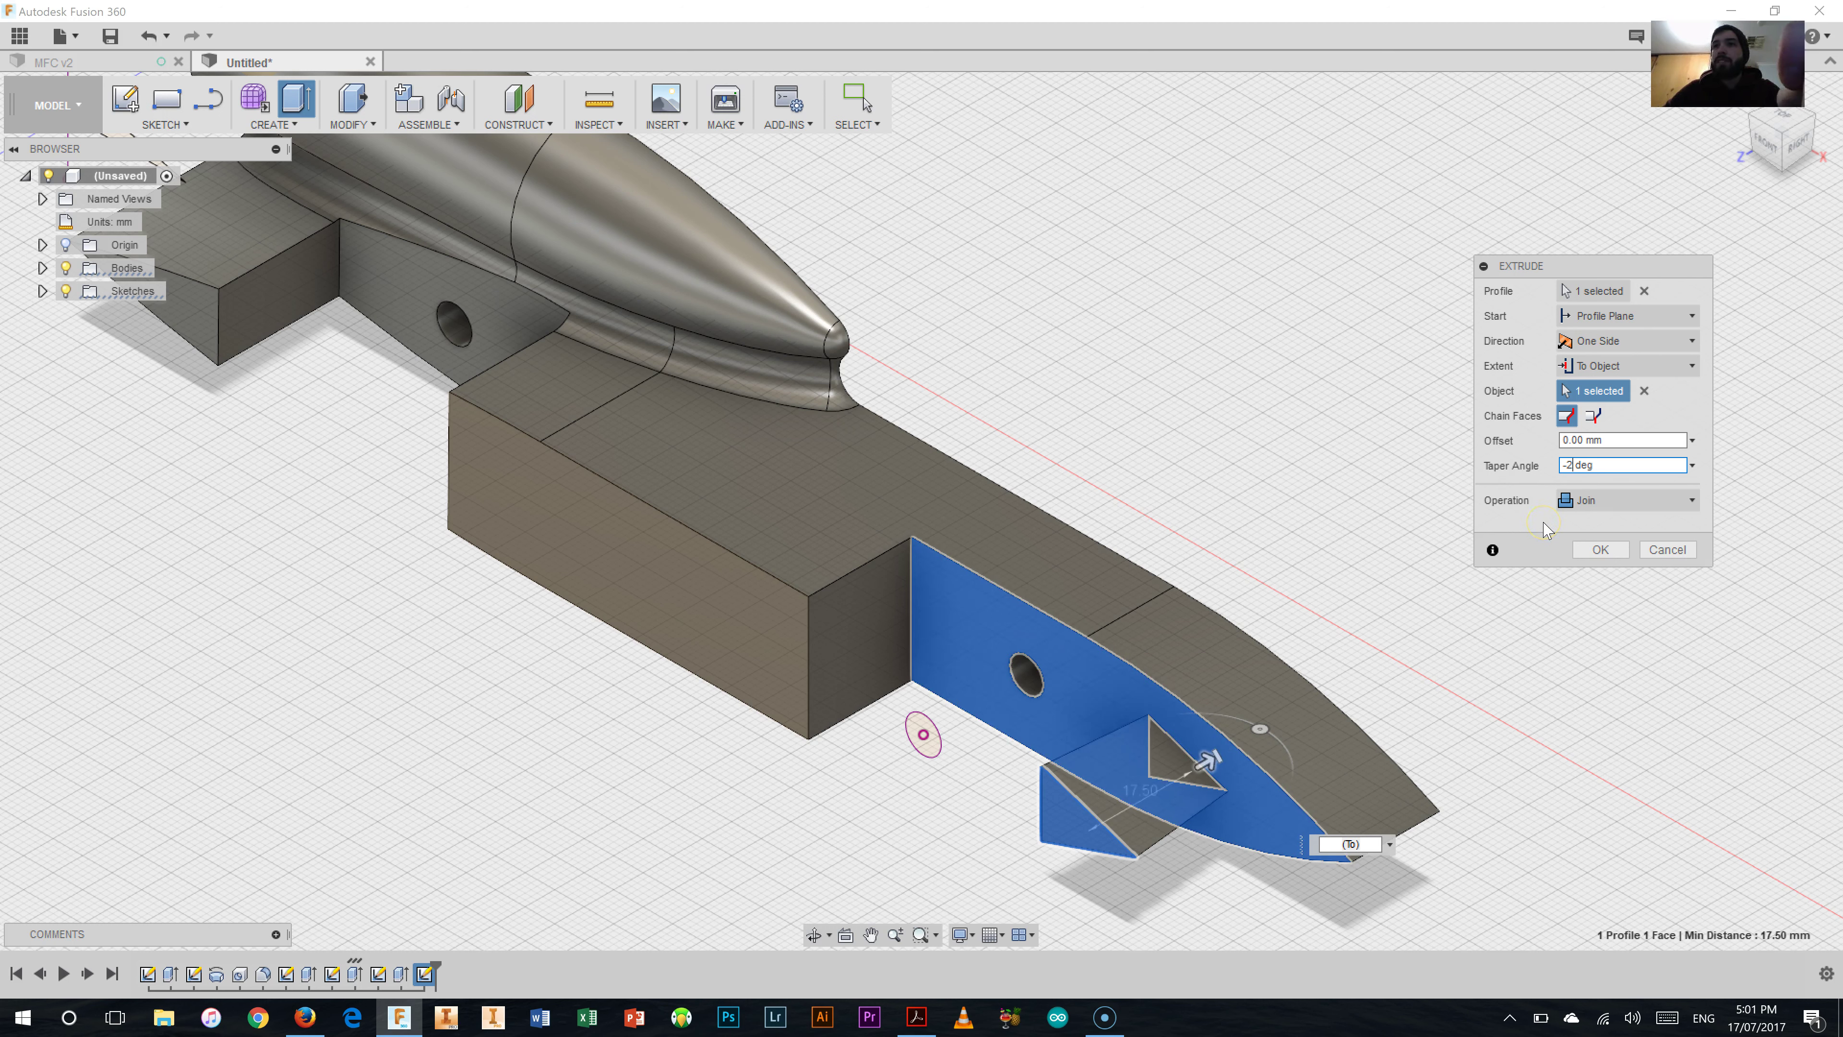
pyautogui.write('2')
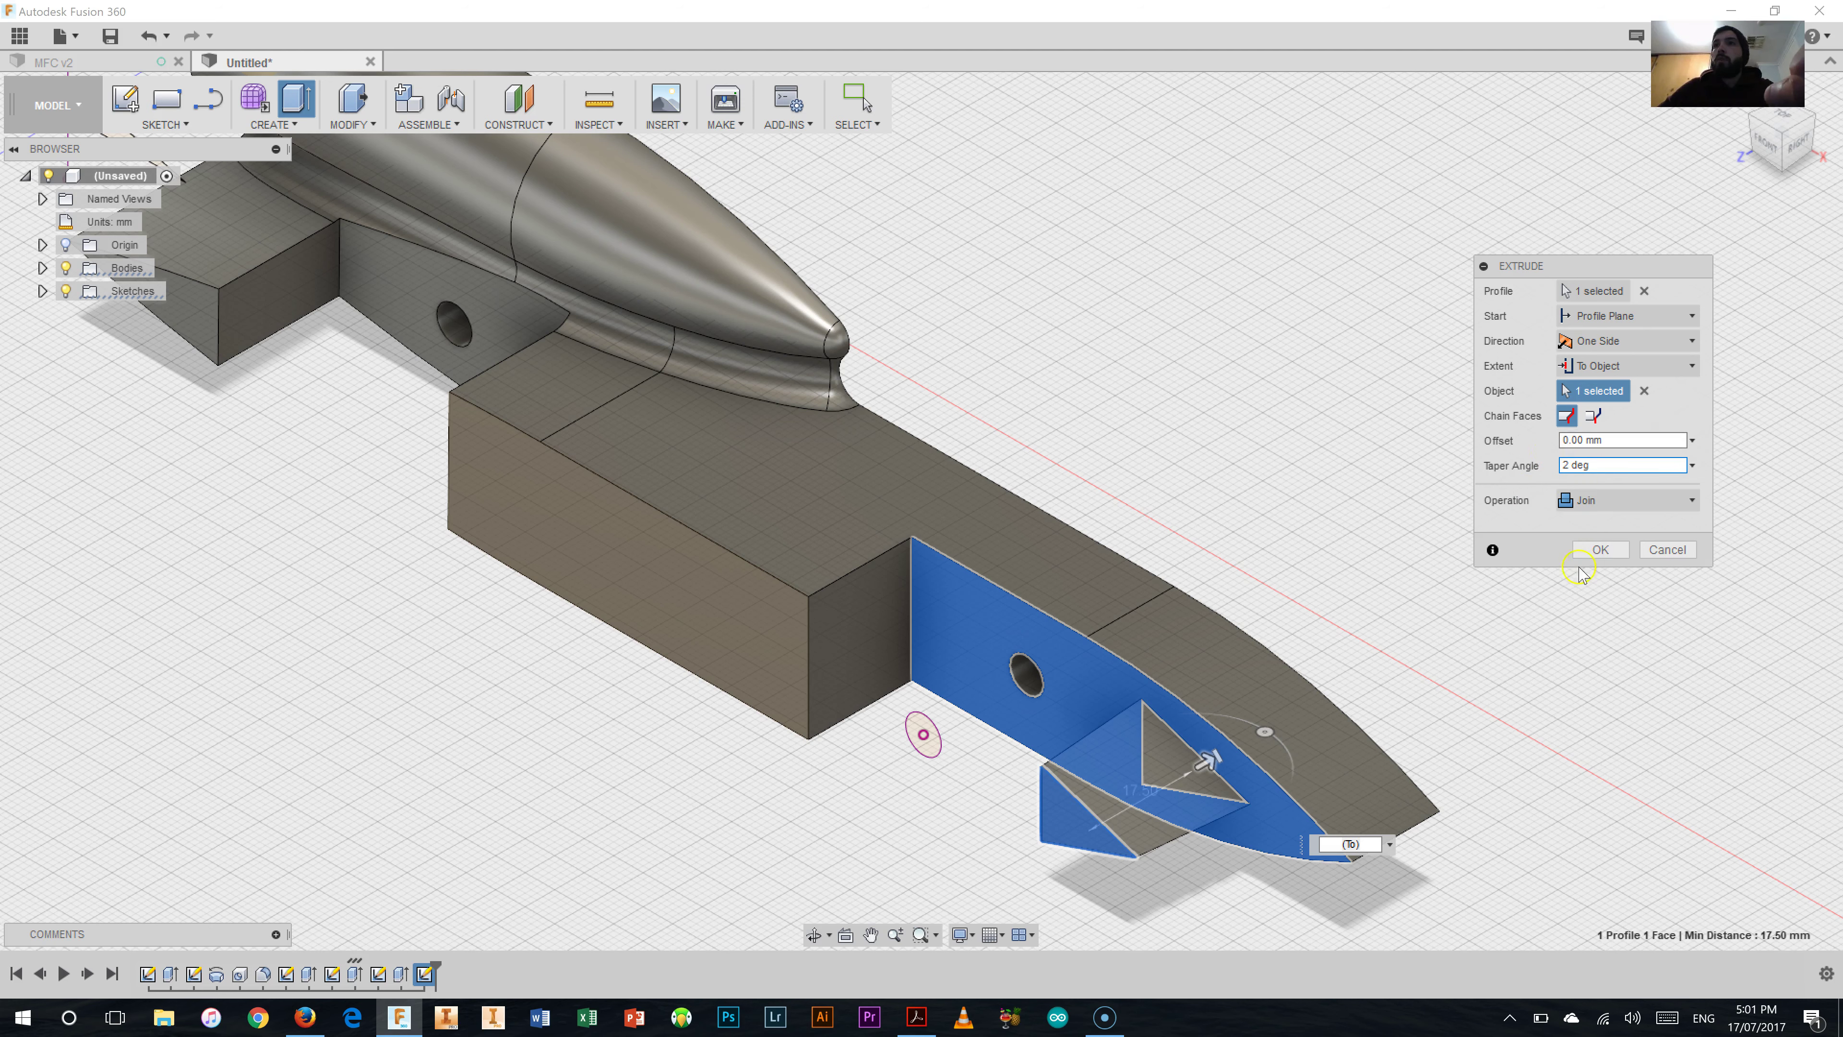
pyautogui.click(1601, 549)
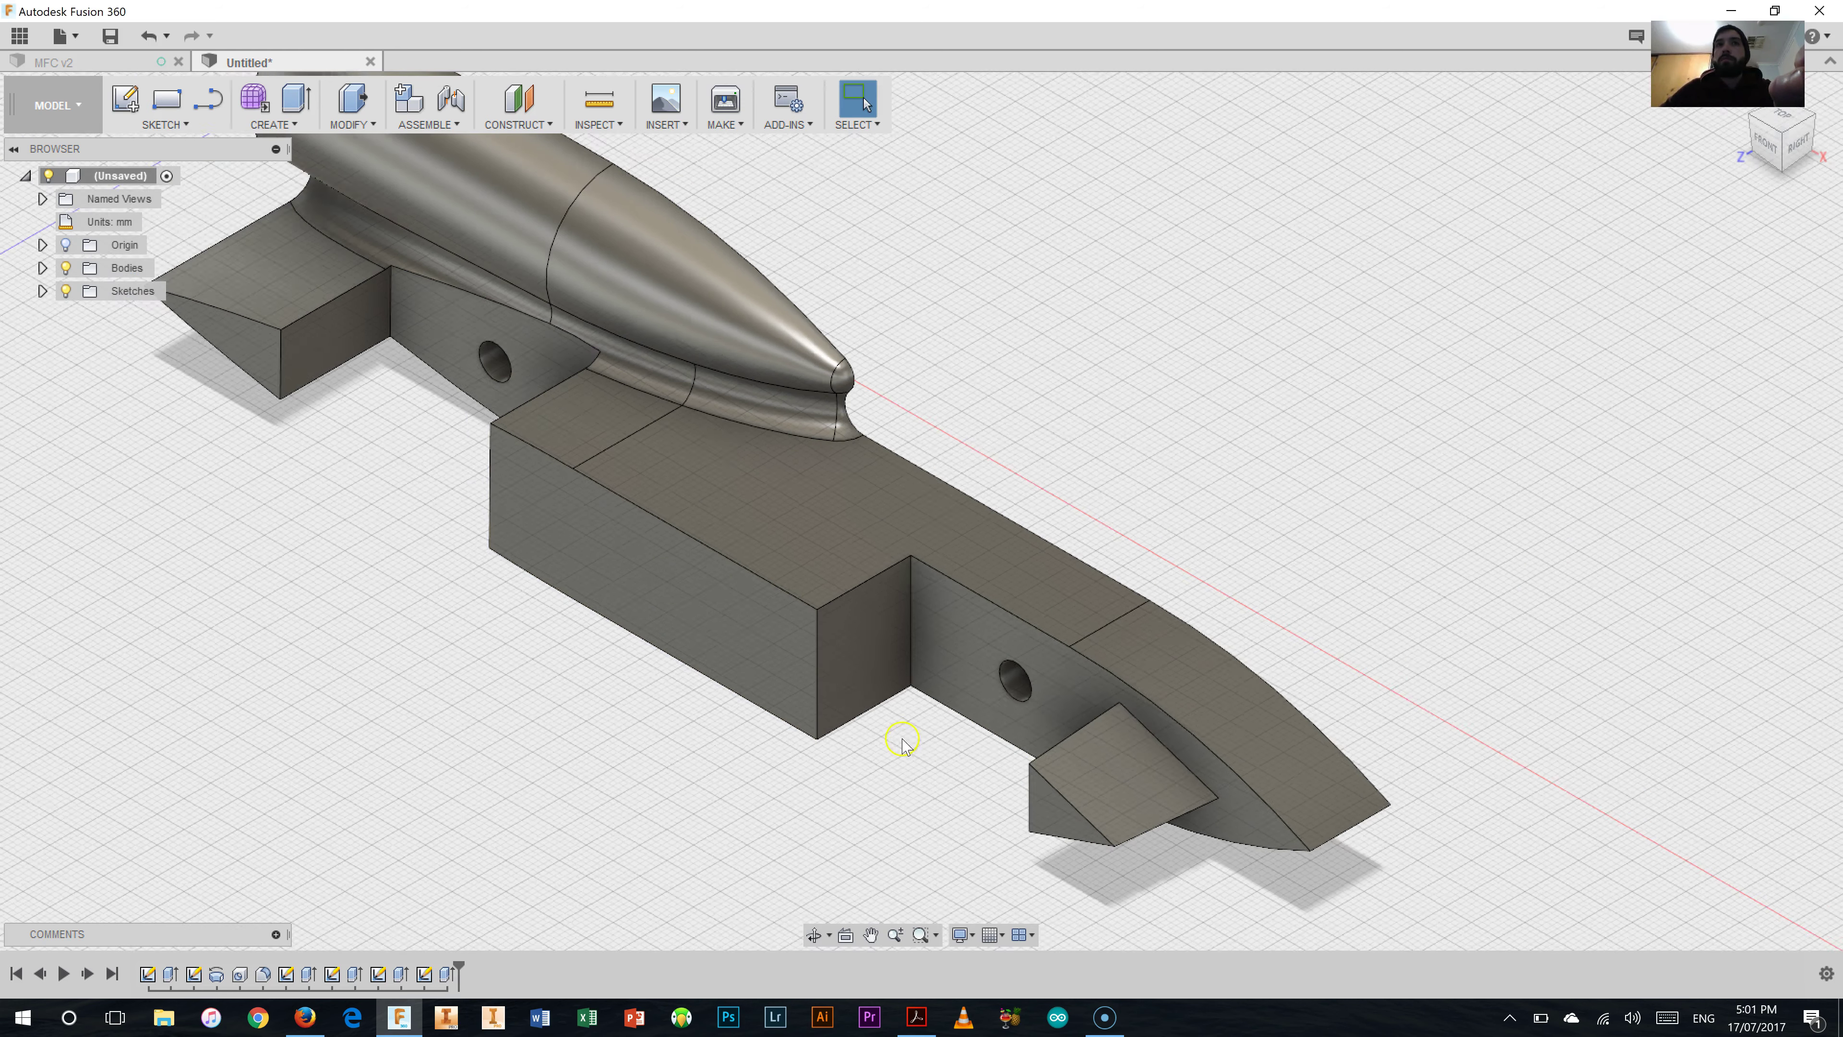
# Make Sketch6 with the wing profiles visible in the model again.
pyautogui.scroll(-3, 904, 741)
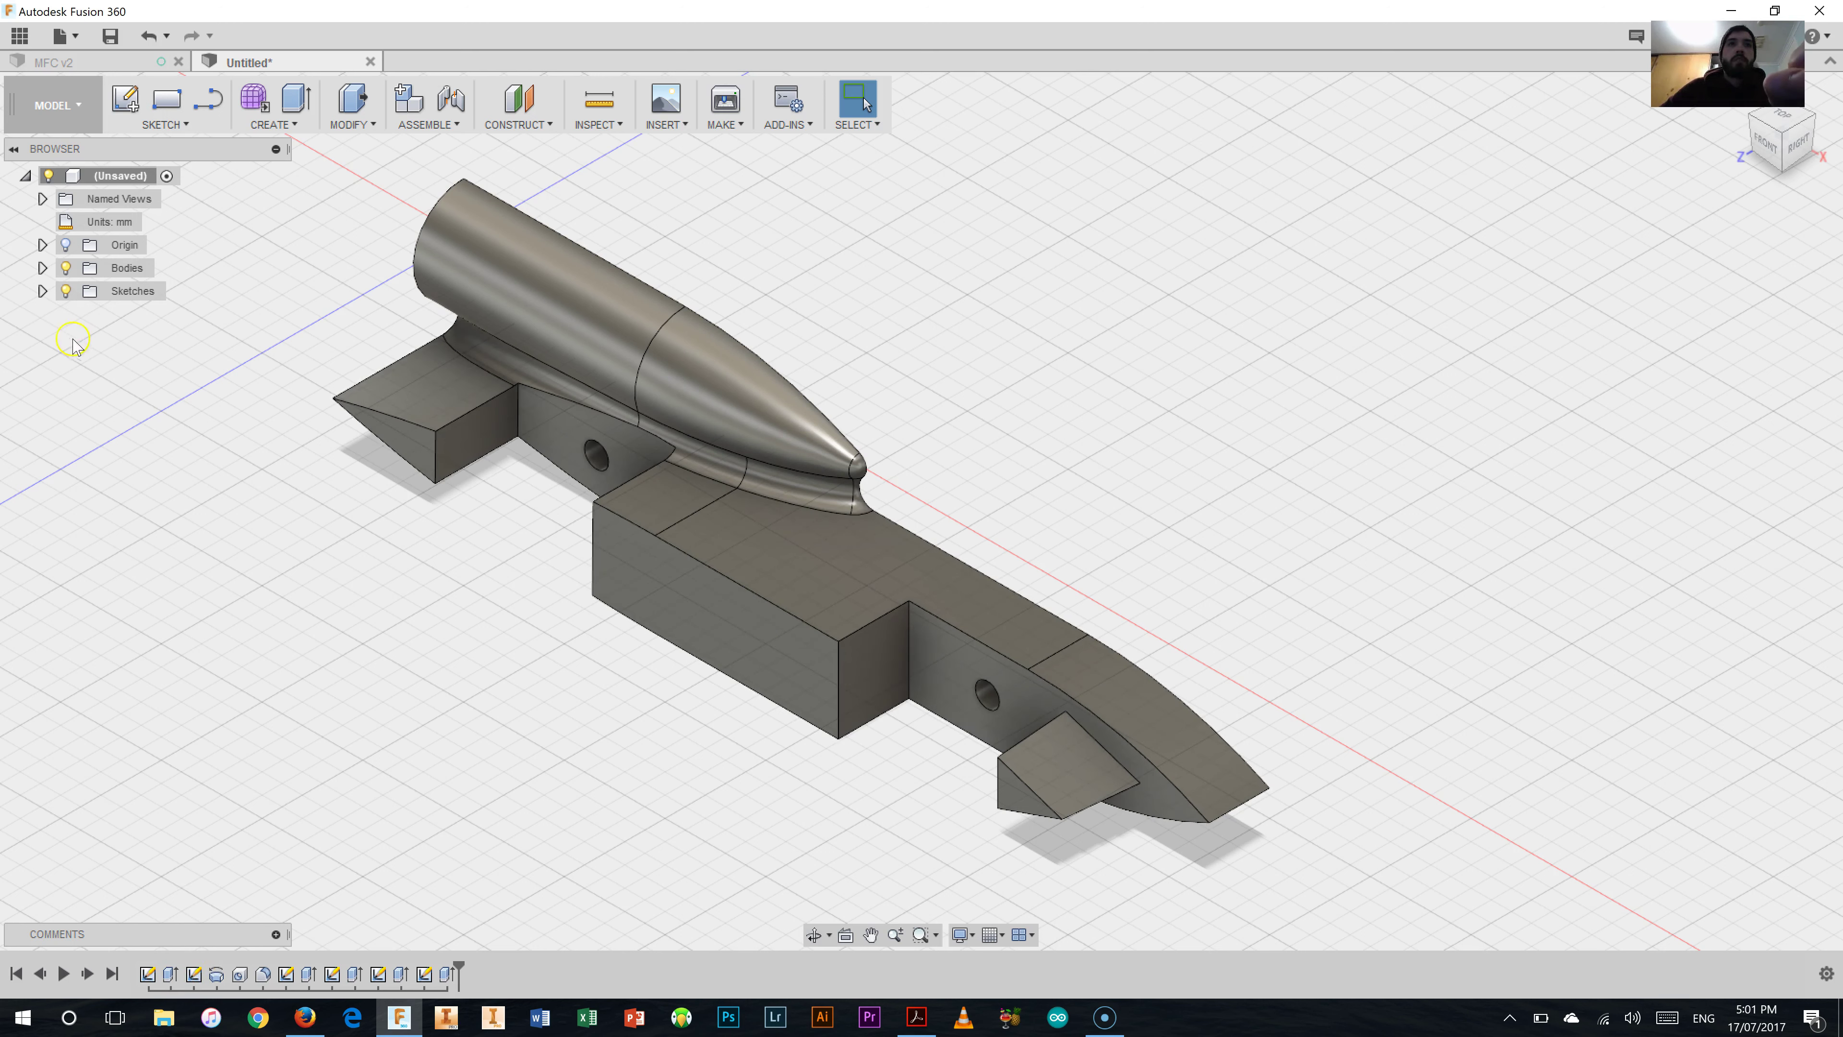
pyautogui.click(42, 291)
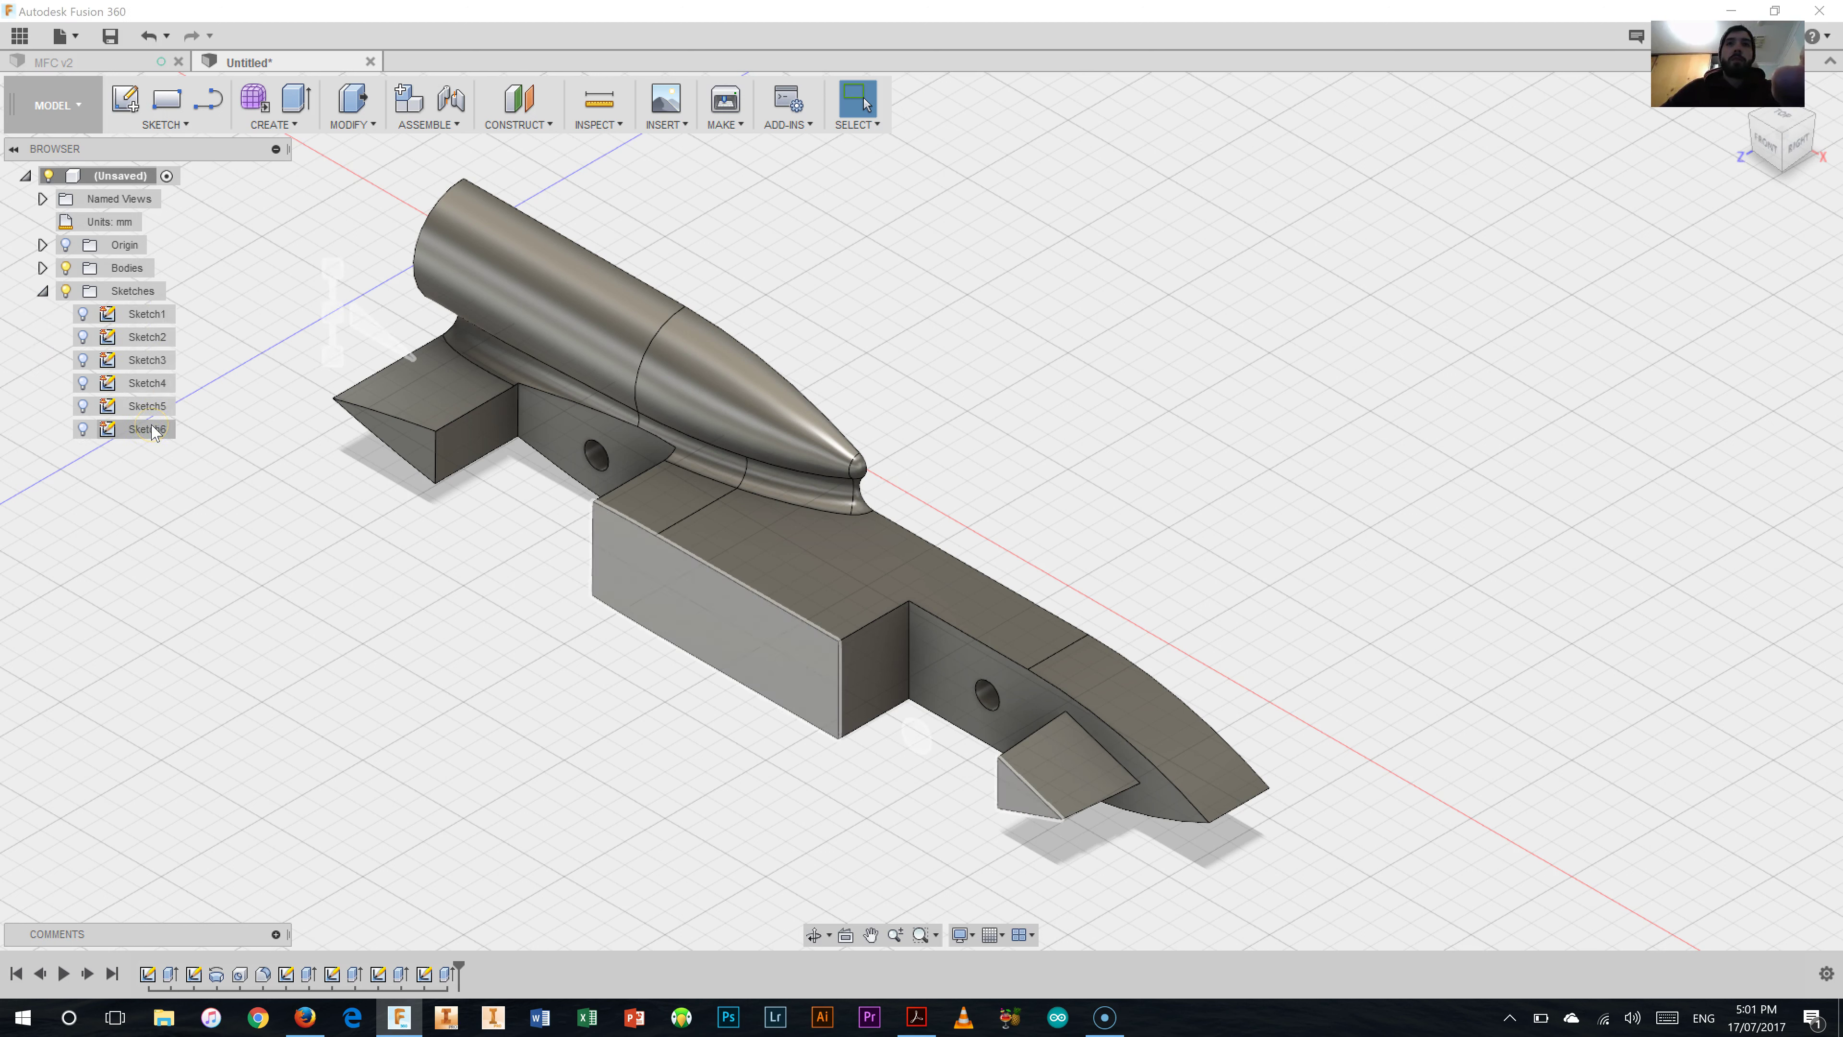
pyautogui.click(131, 429)
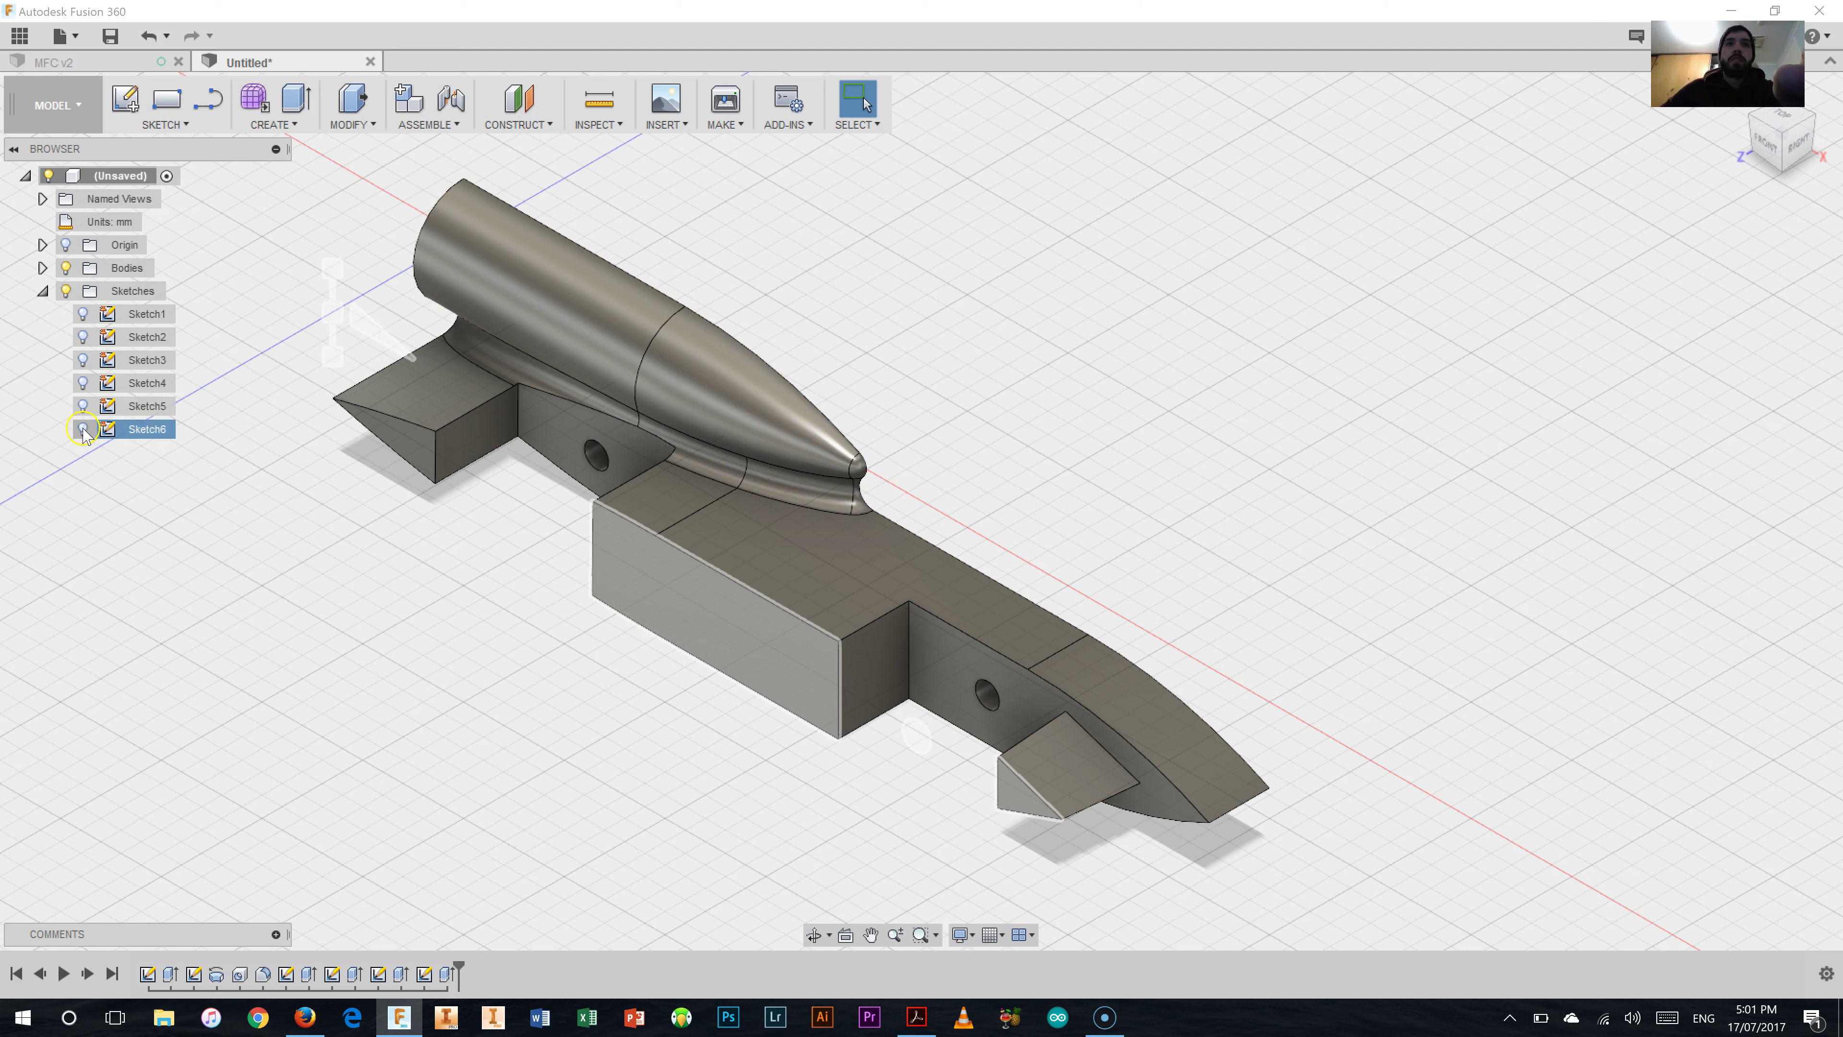
pyautogui.click(83, 429)
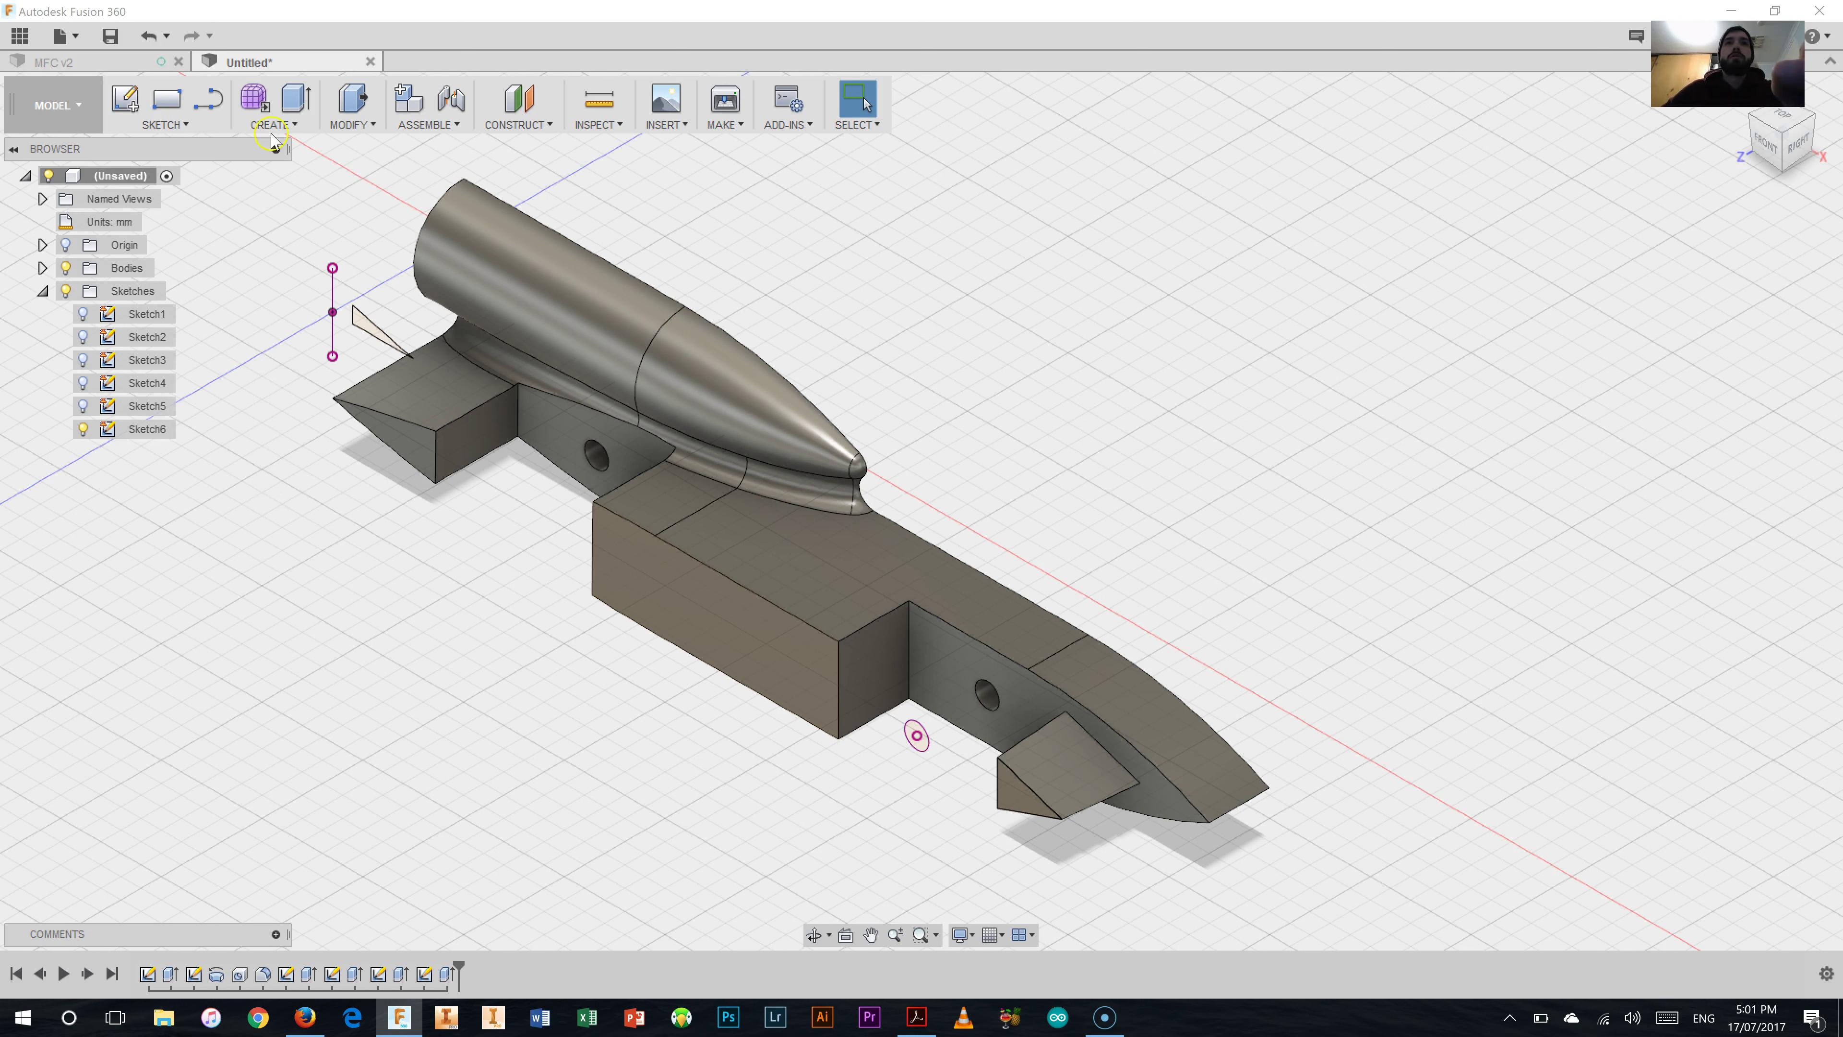
# Extrude the rear triangular profile to the cylindrical face of the rocket body as a Join with a 2-degree taper angle.
pyautogui.click(296, 100)
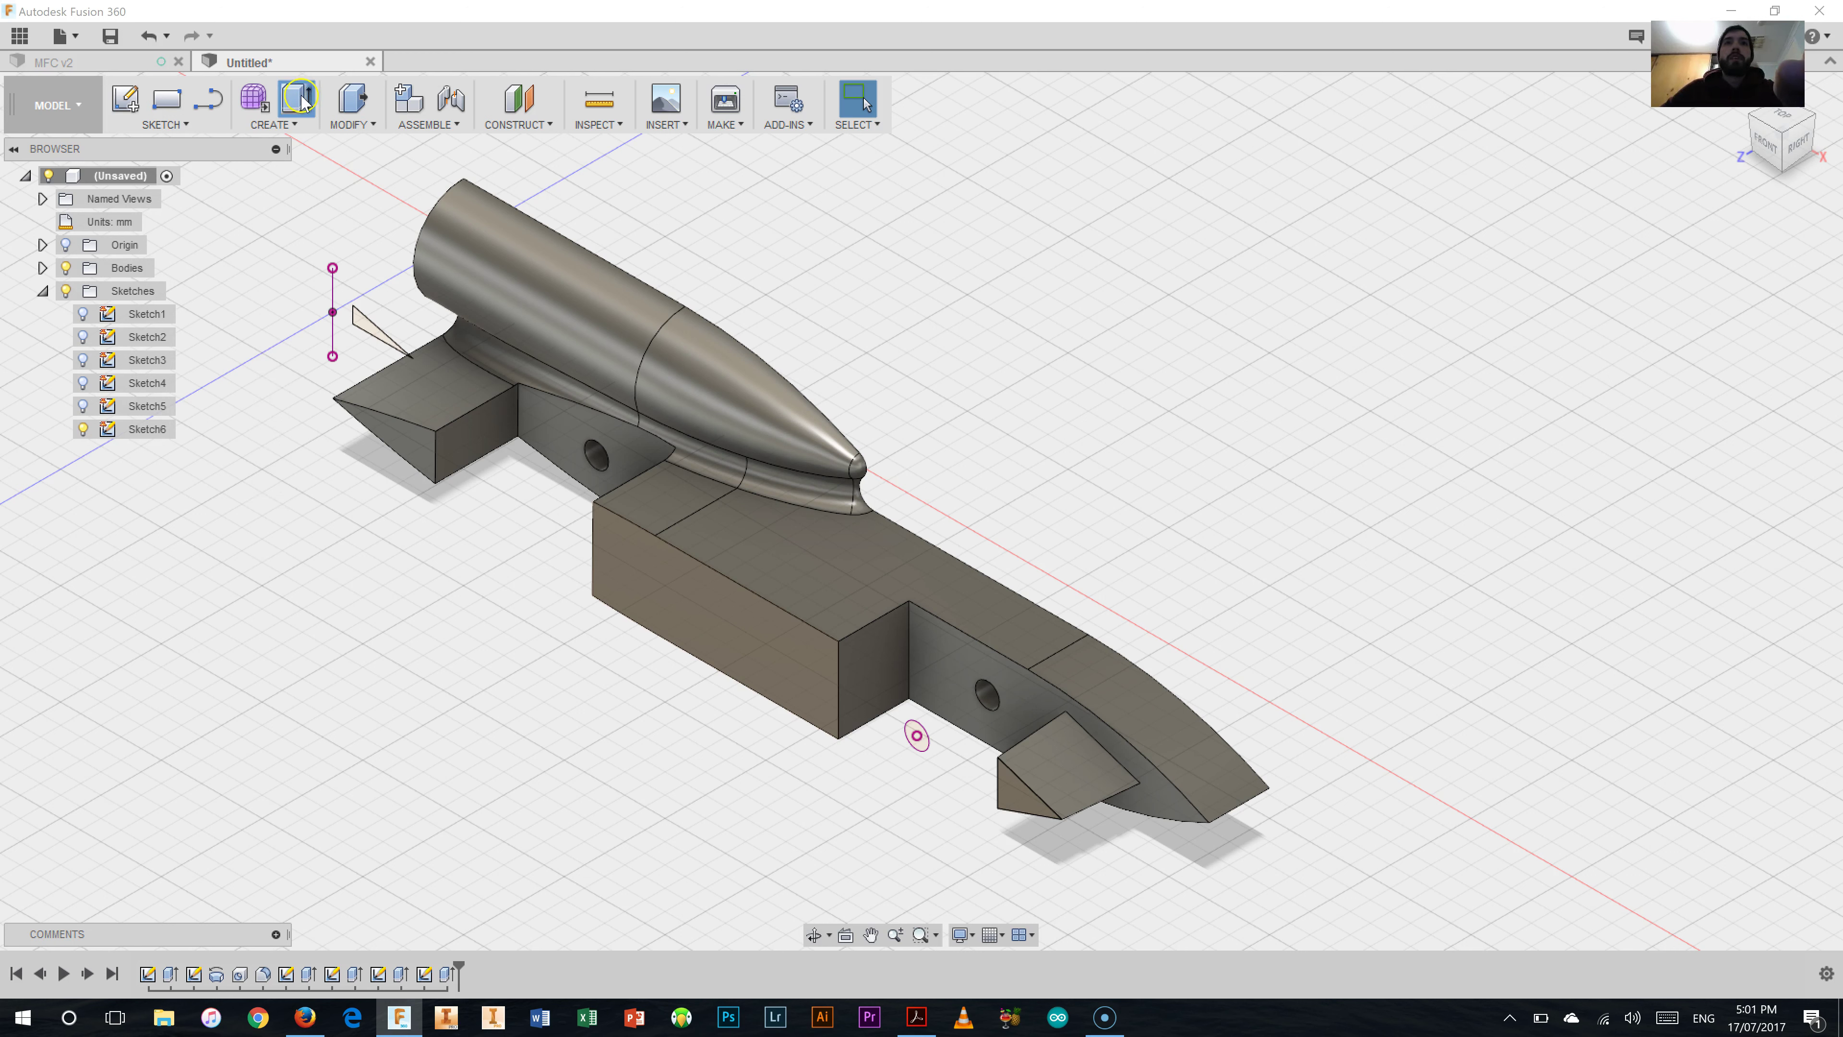
pyautogui.click(365, 324)
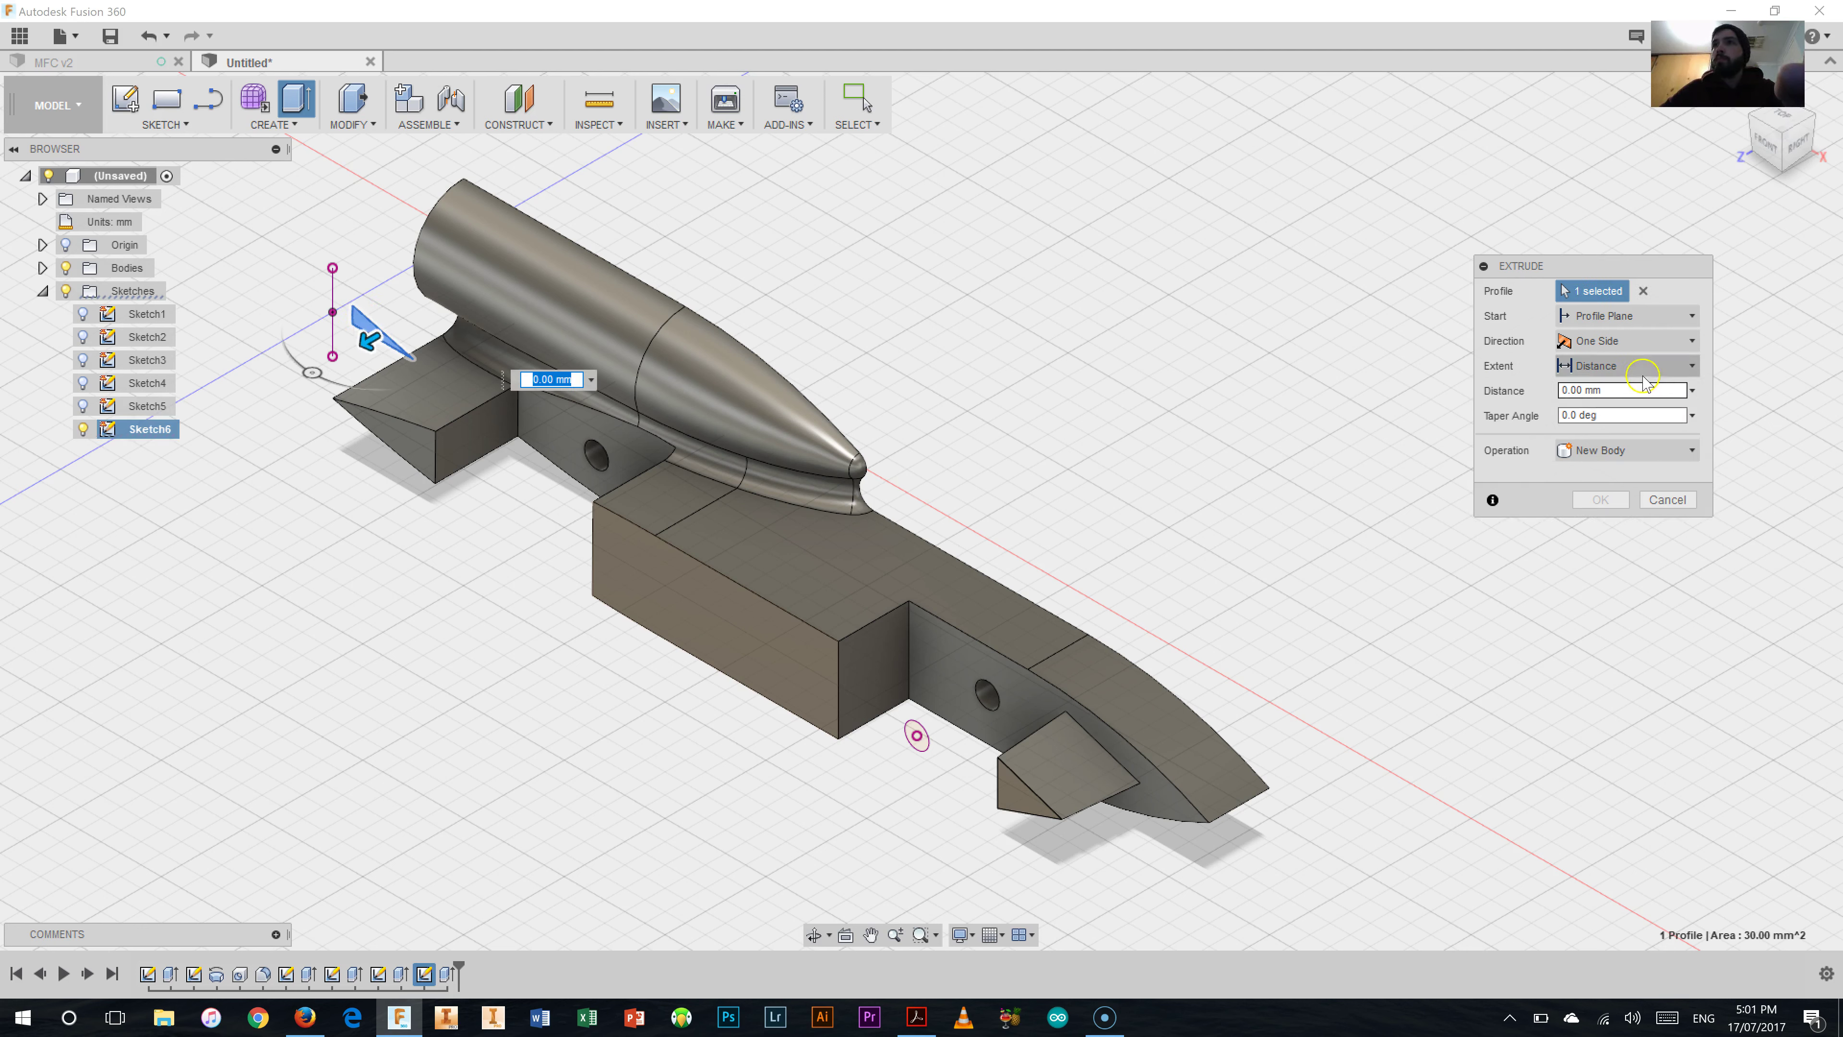
pyautogui.click(1633, 365)
pyautogui.click(1603, 413)
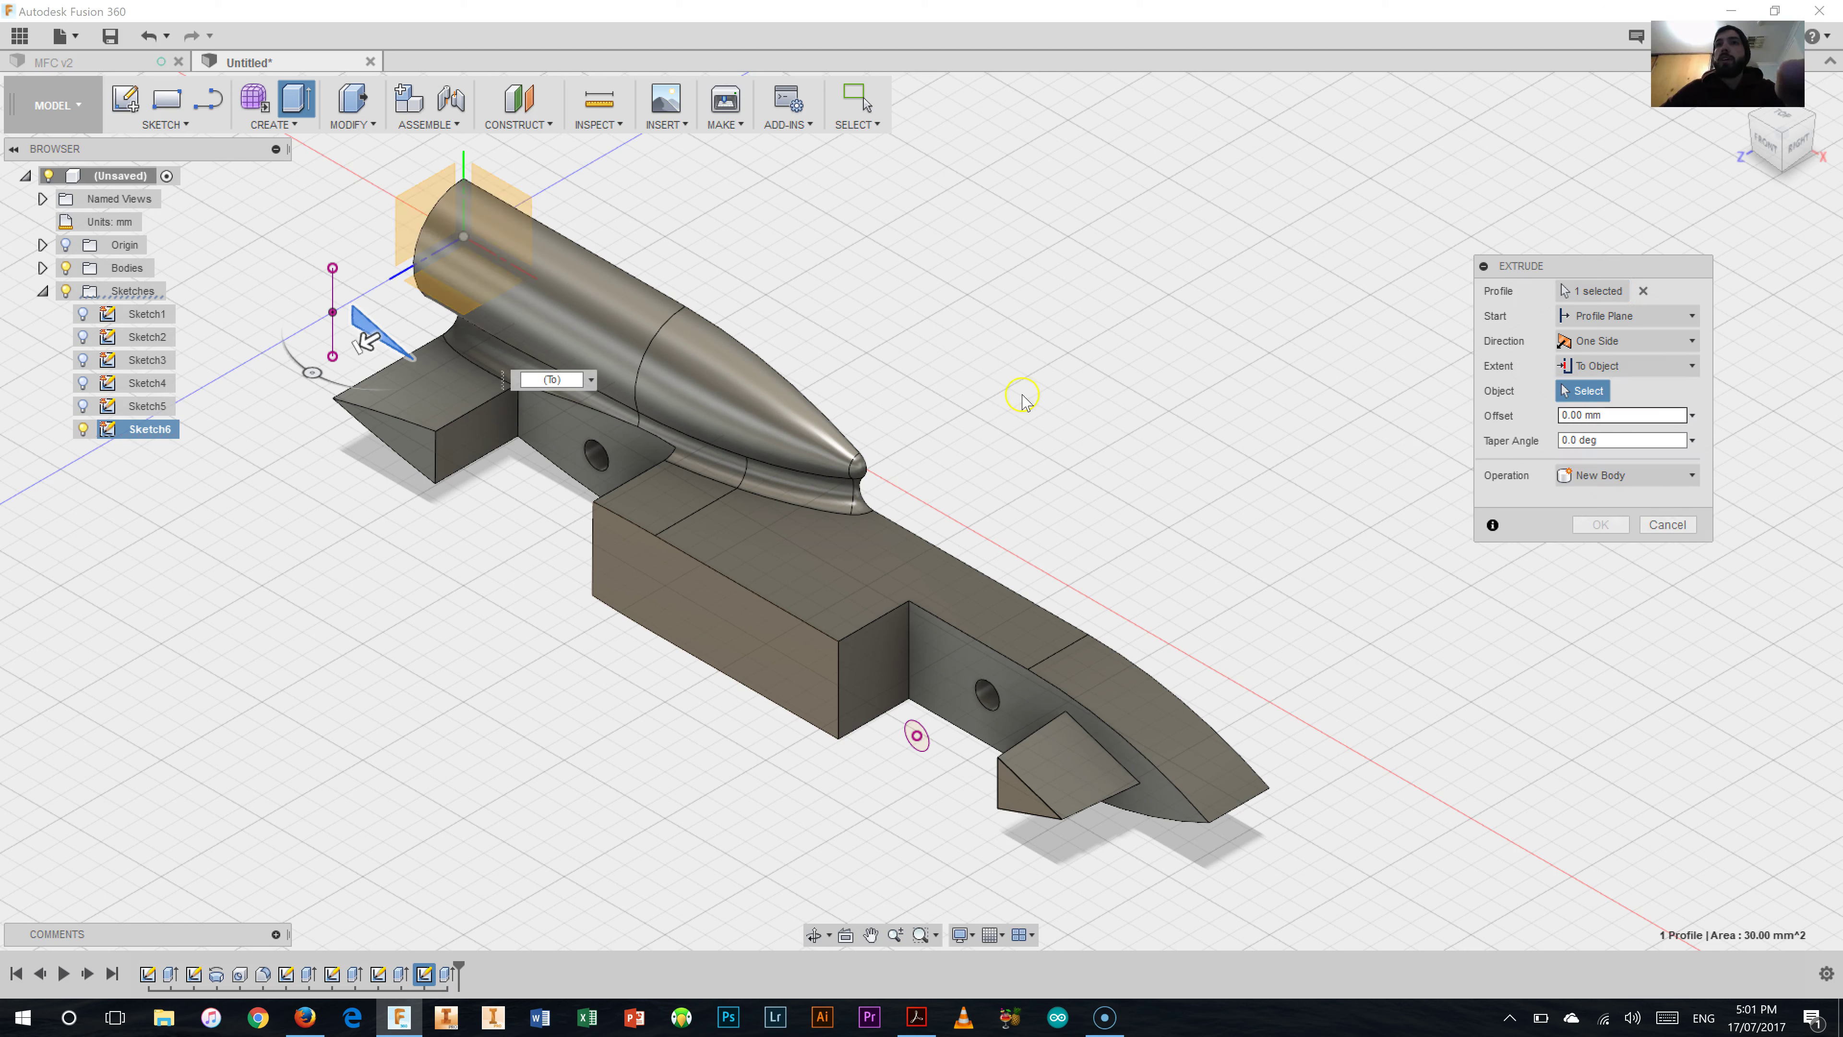
pyautogui.click(561, 341)
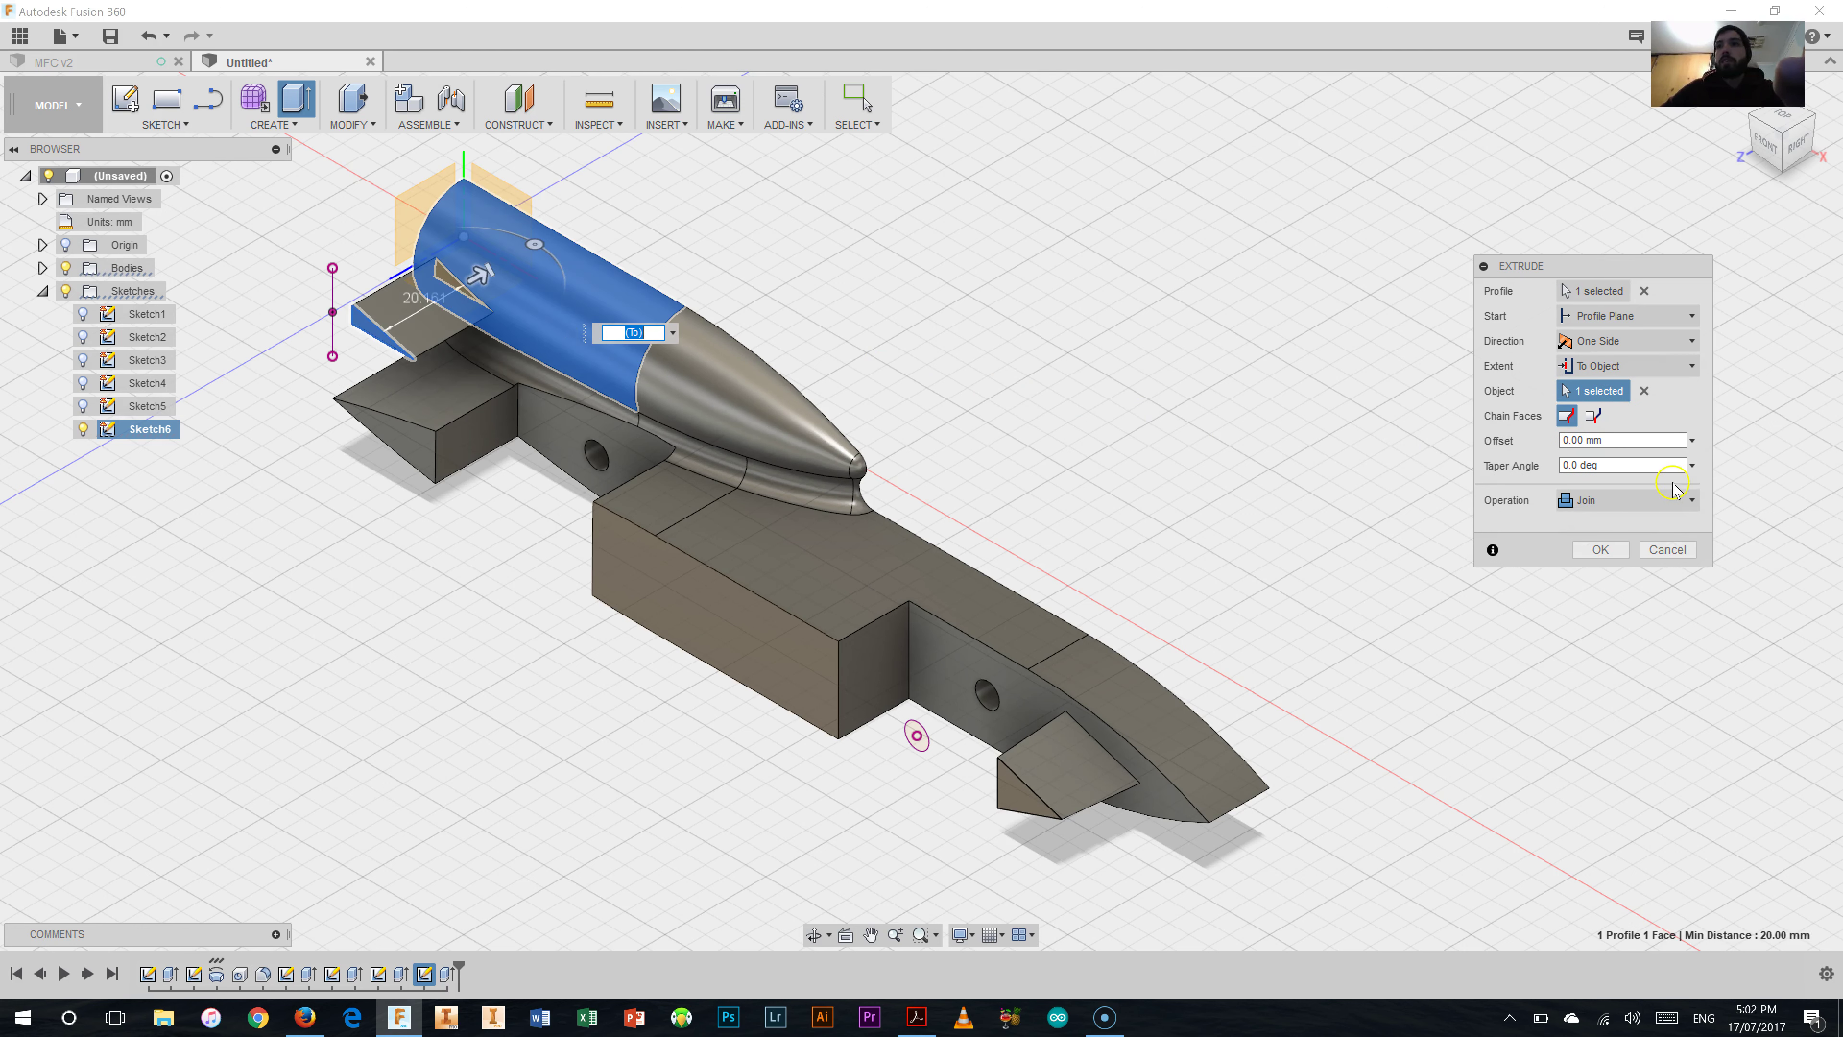
pyautogui.doubleClick(1567, 466)
pyautogui.write('2')
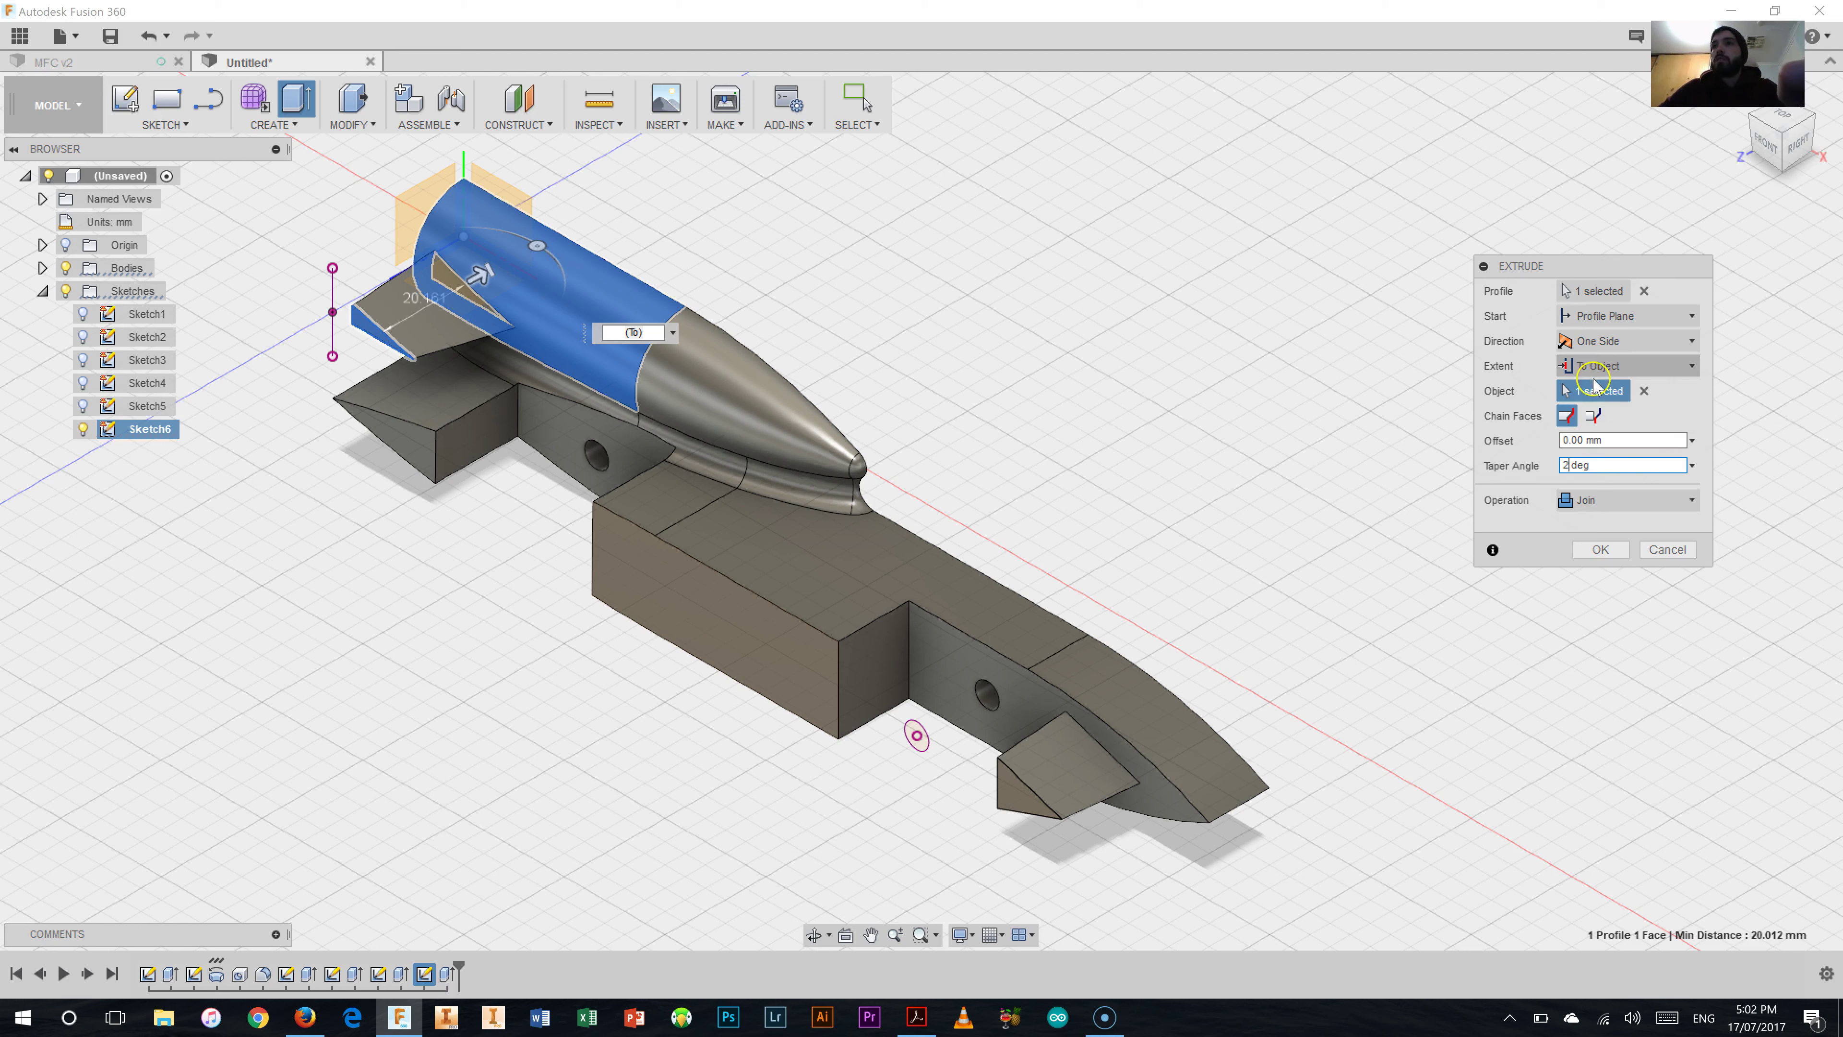
pyautogui.click(1599, 550)
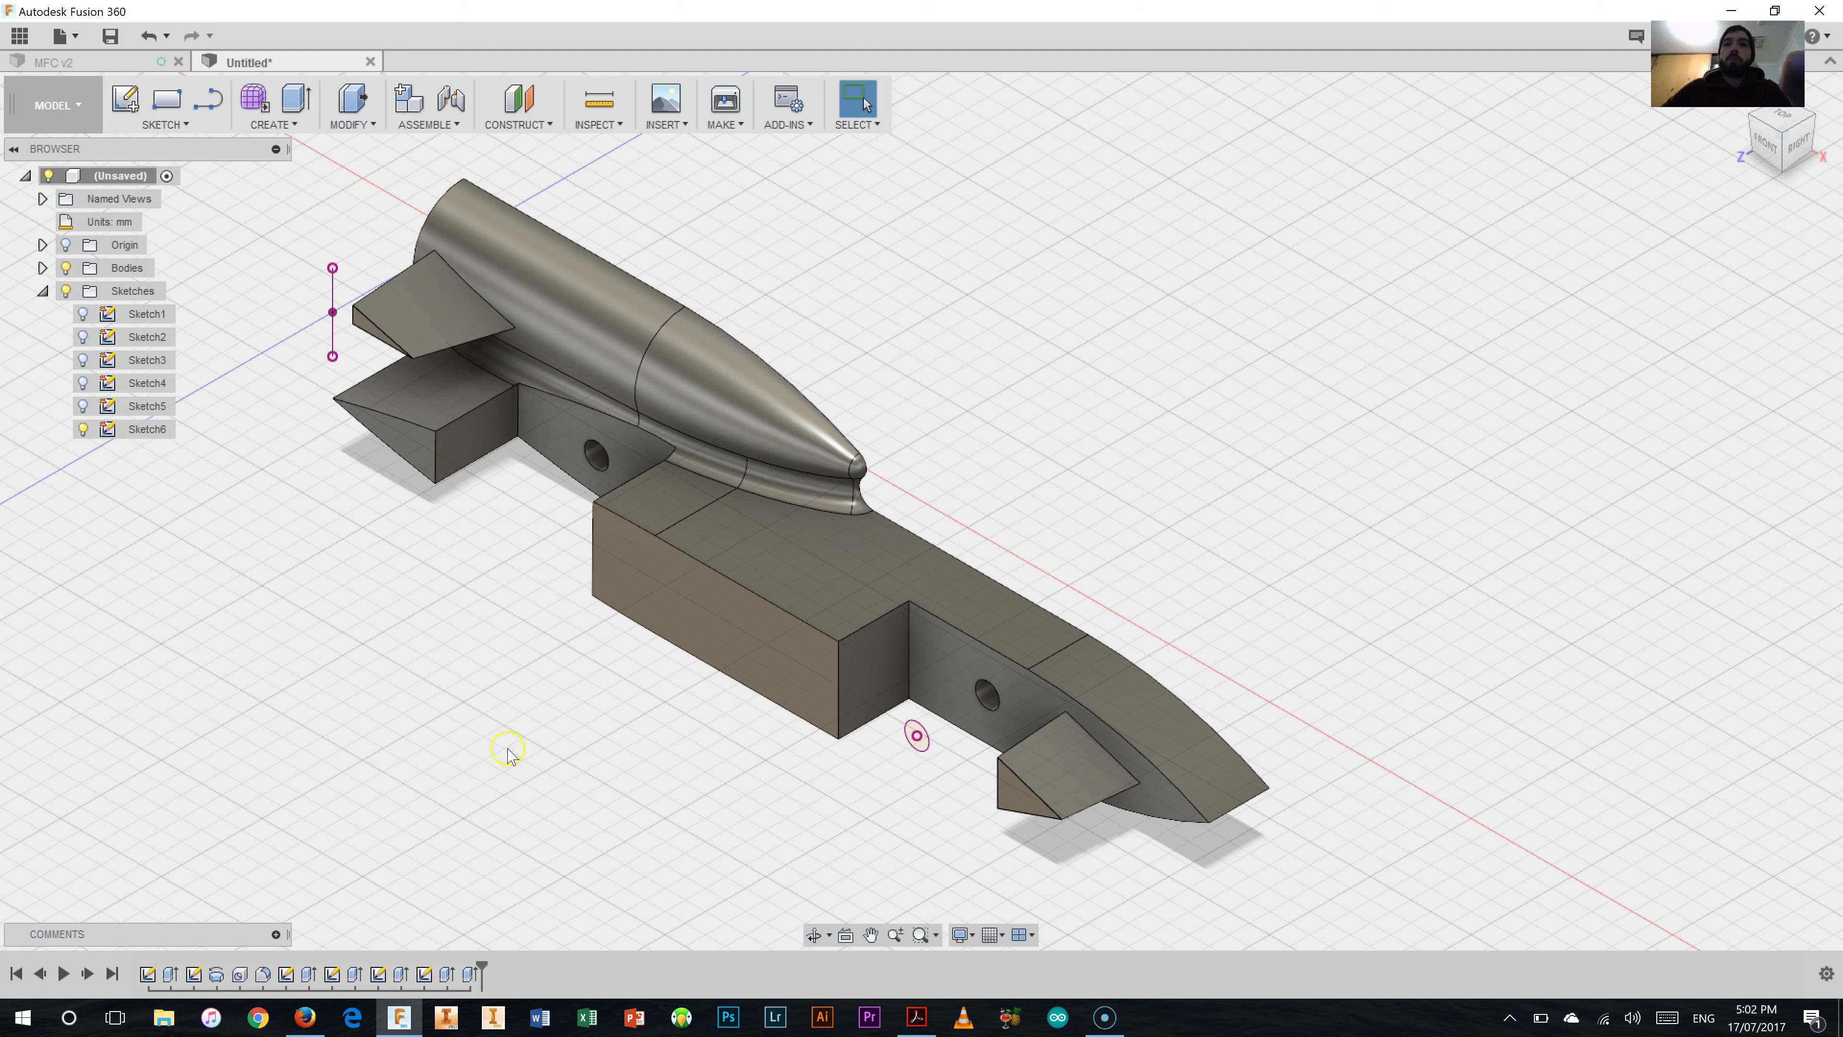
# Consult the fillets sheet of the My First Car.pdf drawing for the fillet order and radii, and return to Fusion 360.
pyautogui.click(912, 1019)
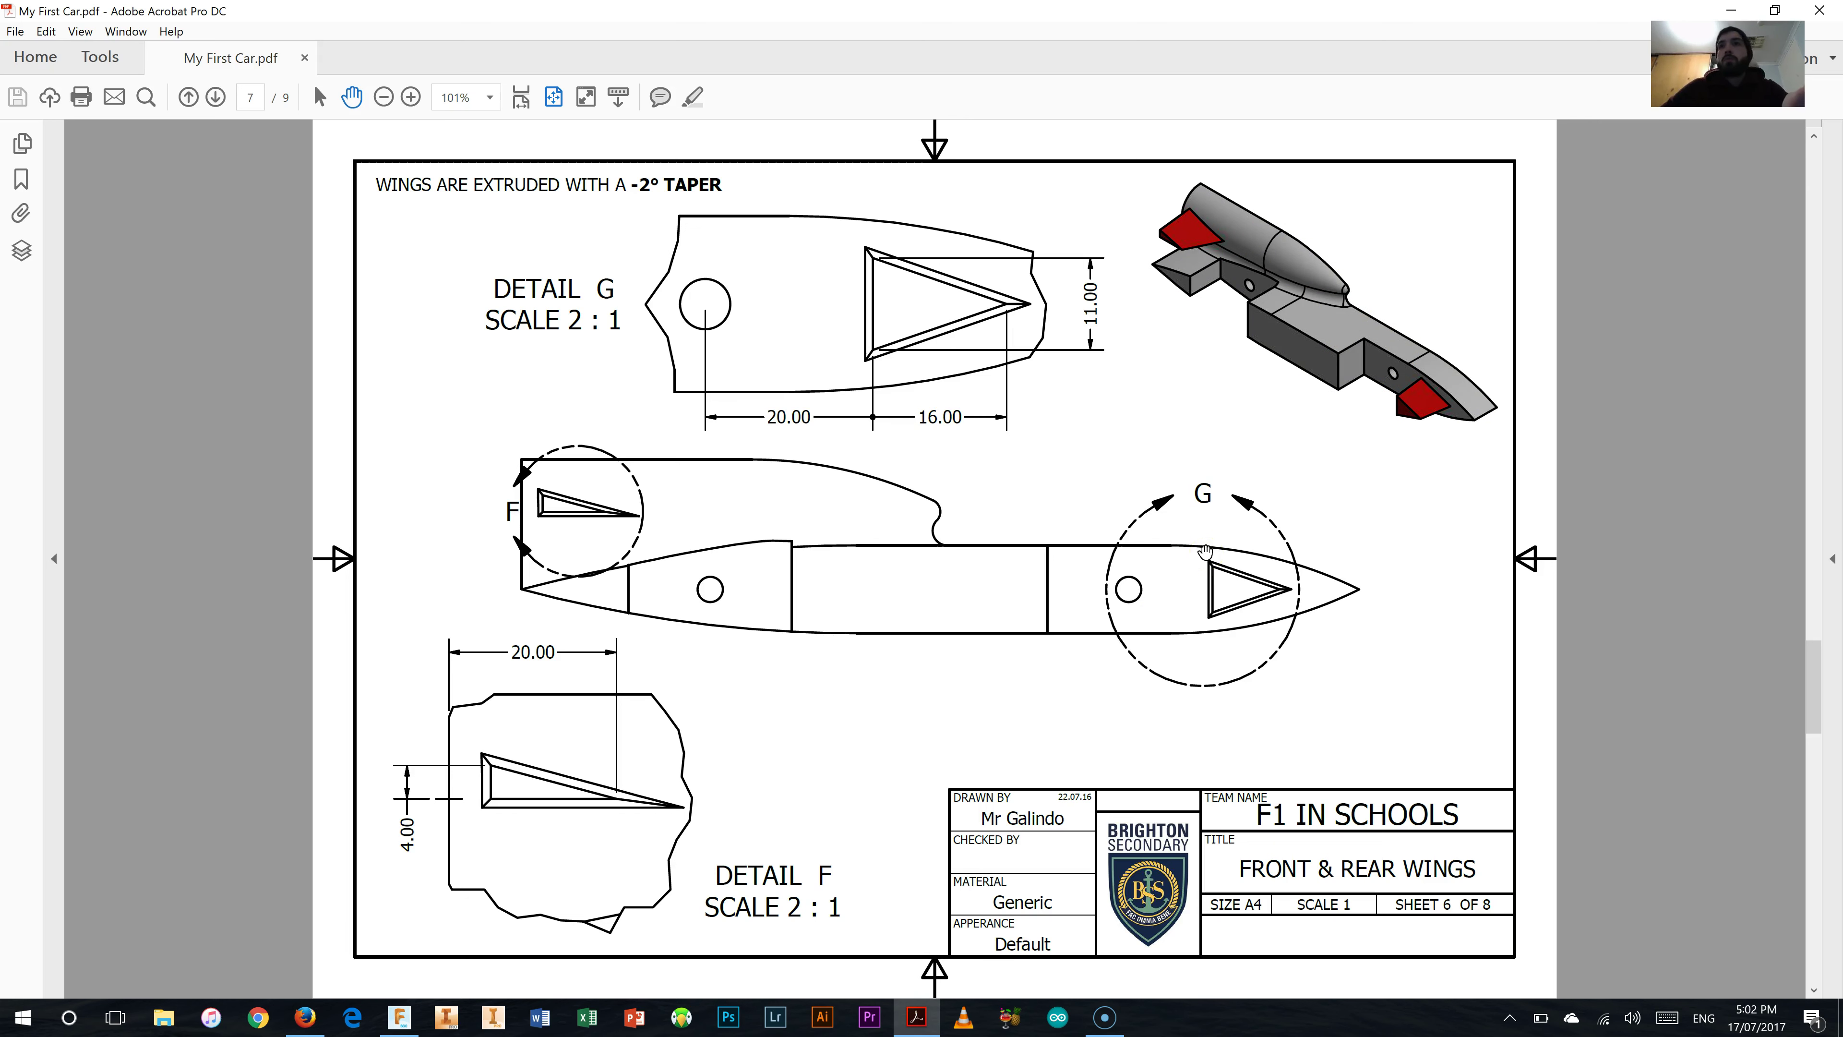
pyautogui.scroll(-2, 1205, 552)
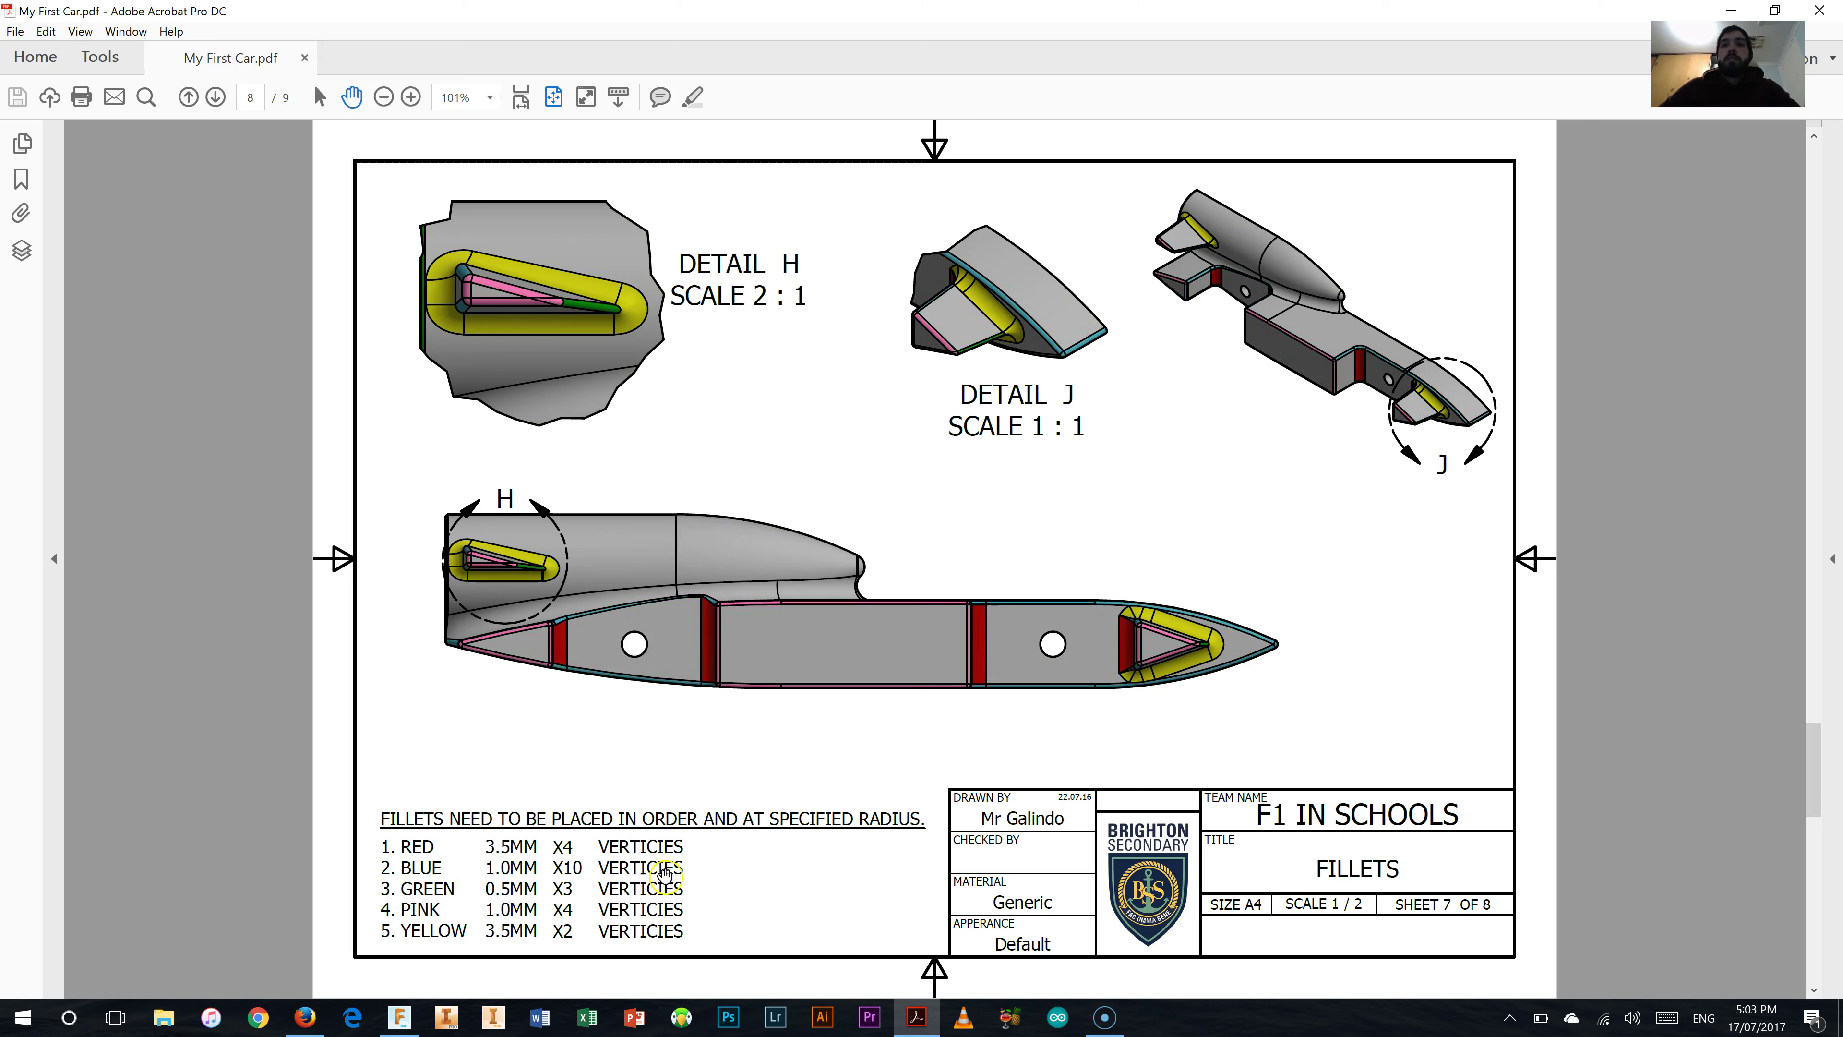
pyautogui.click(399, 1017)
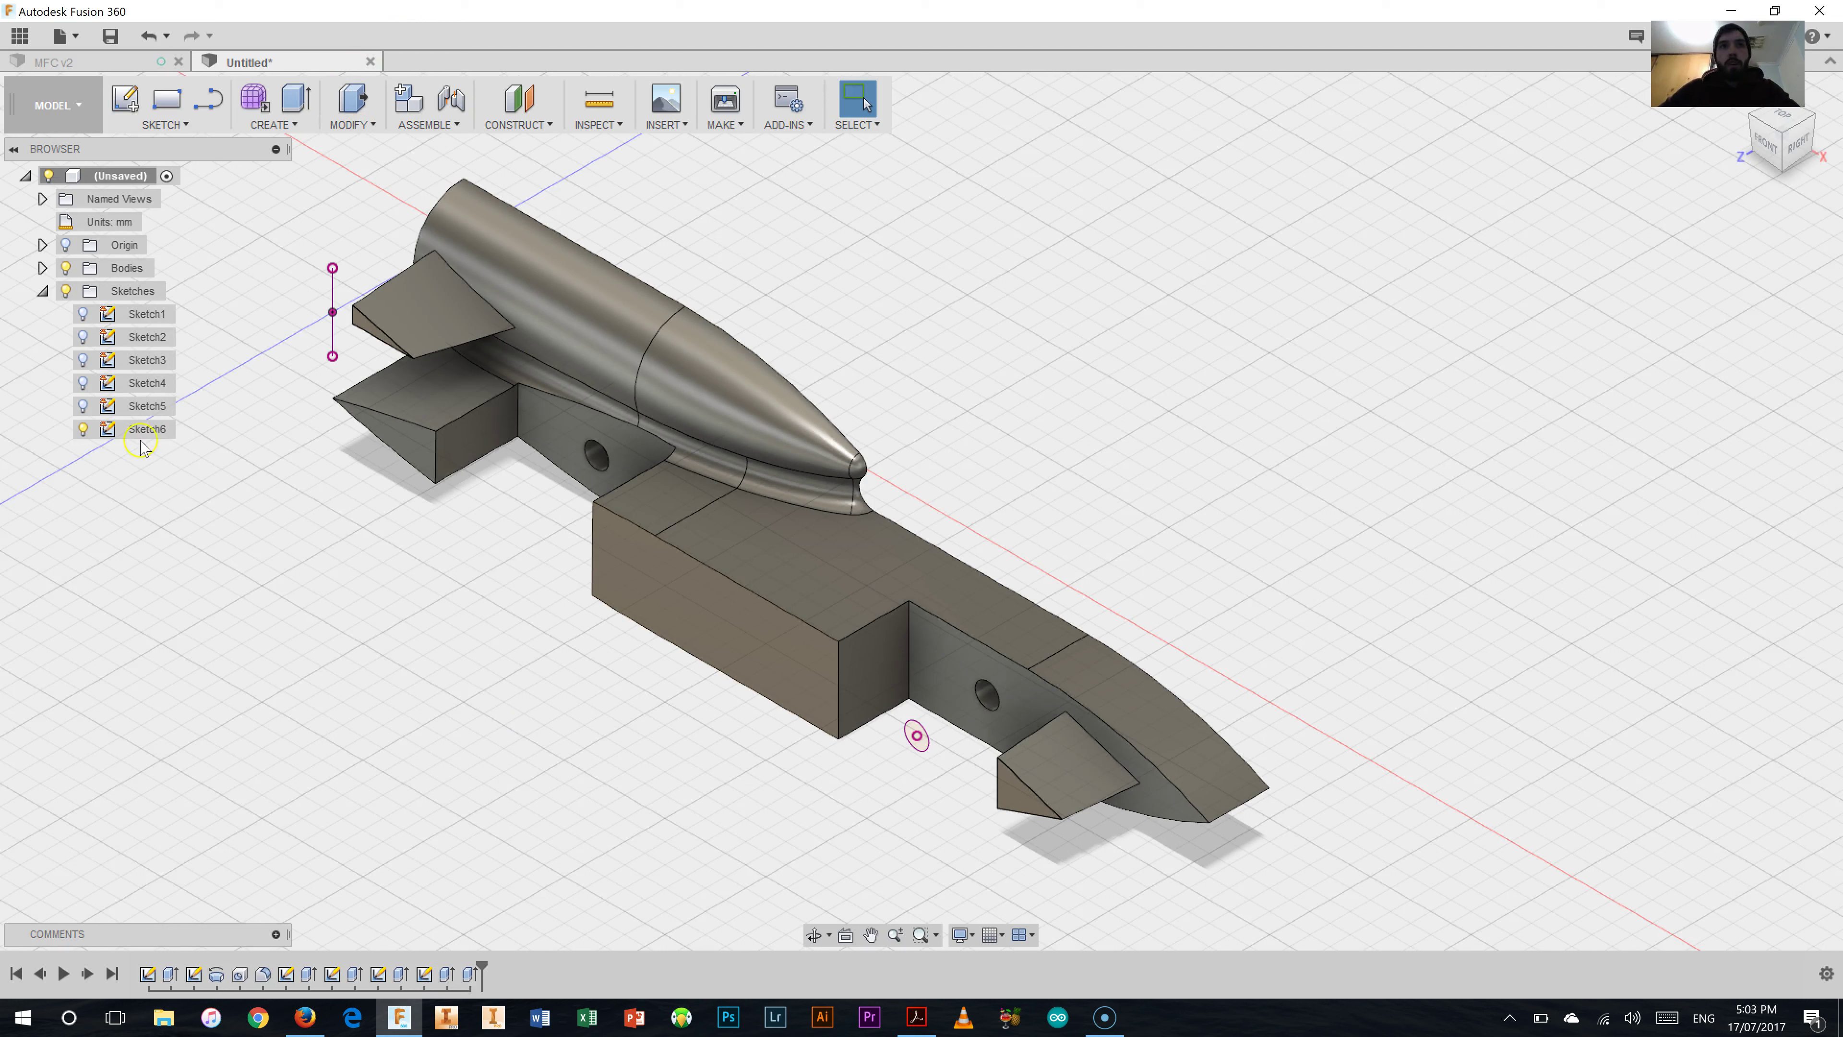
# Hide Sketch6 in the model.
pyautogui.click(87, 436)
pyautogui.click(82, 430)
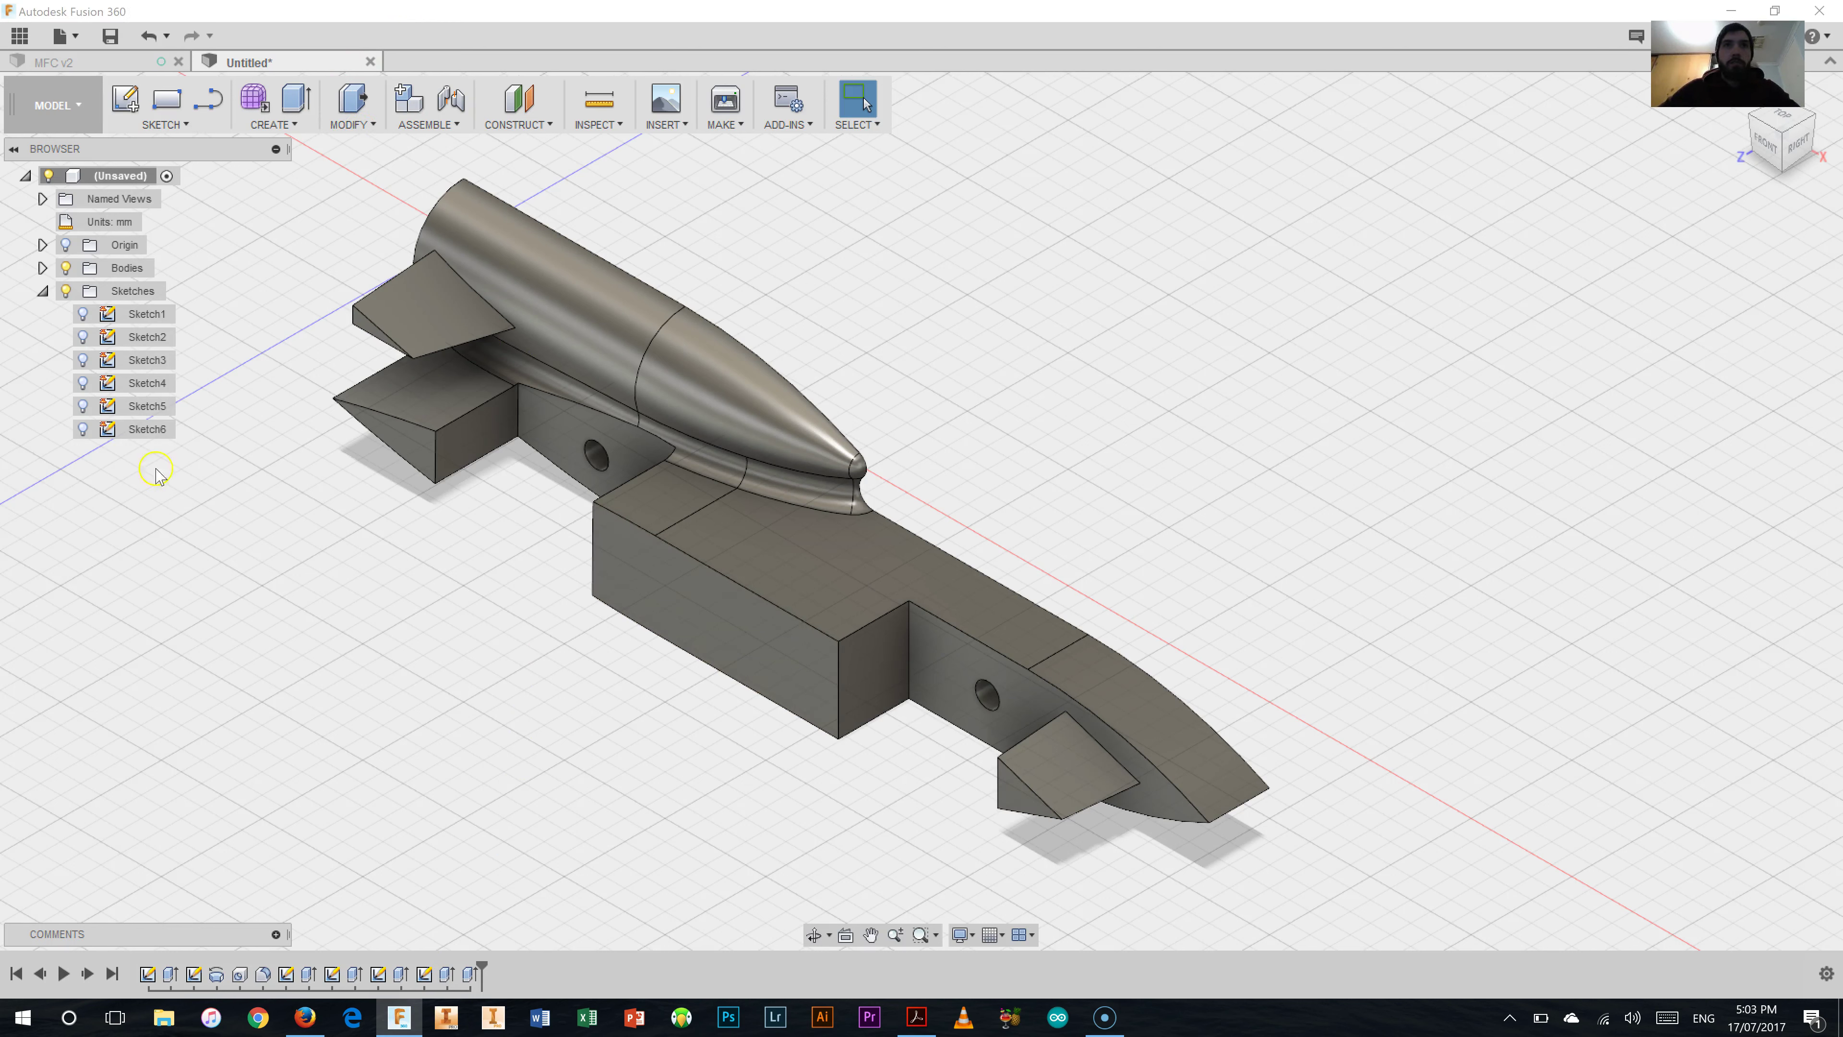
# Fillet the three inner vertical corners along the car's side and the vertical edge where the front wing meets the nose with a 3.5 mm radius.
pyautogui.click(352, 125)
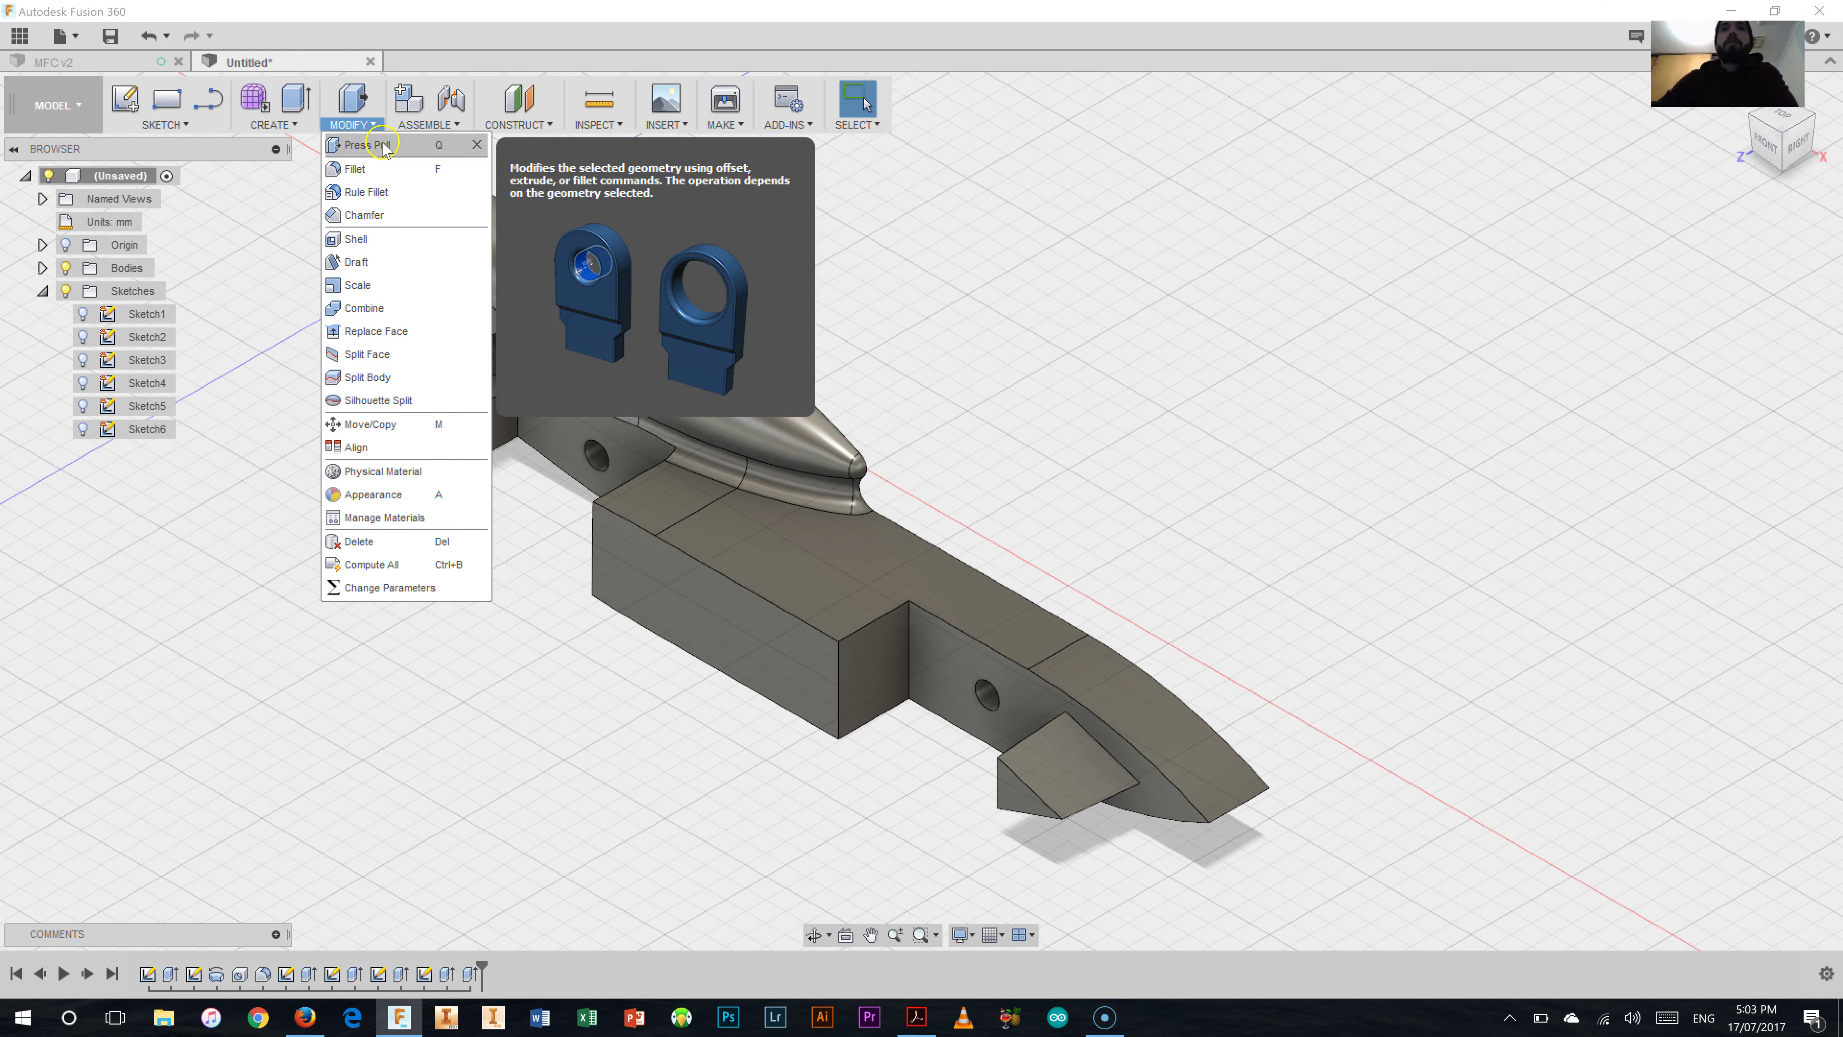
pyautogui.click(366, 174)
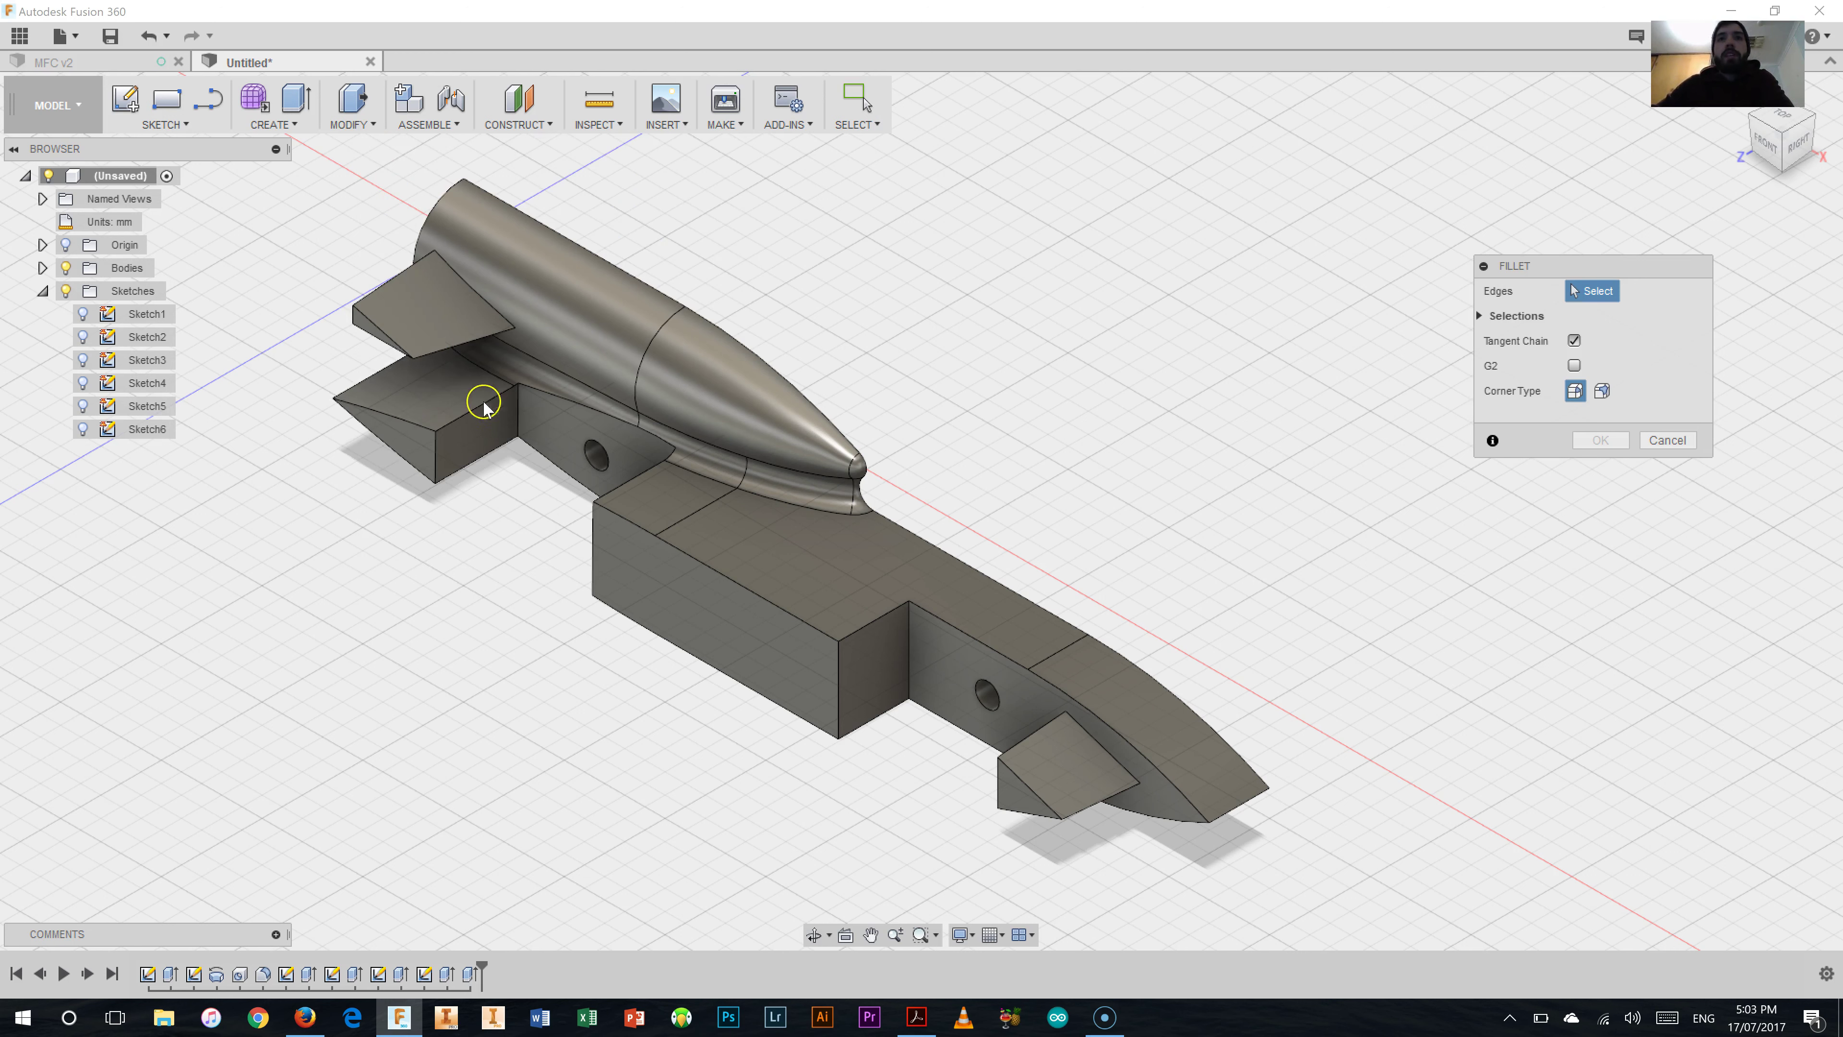
pyautogui.click(517, 419)
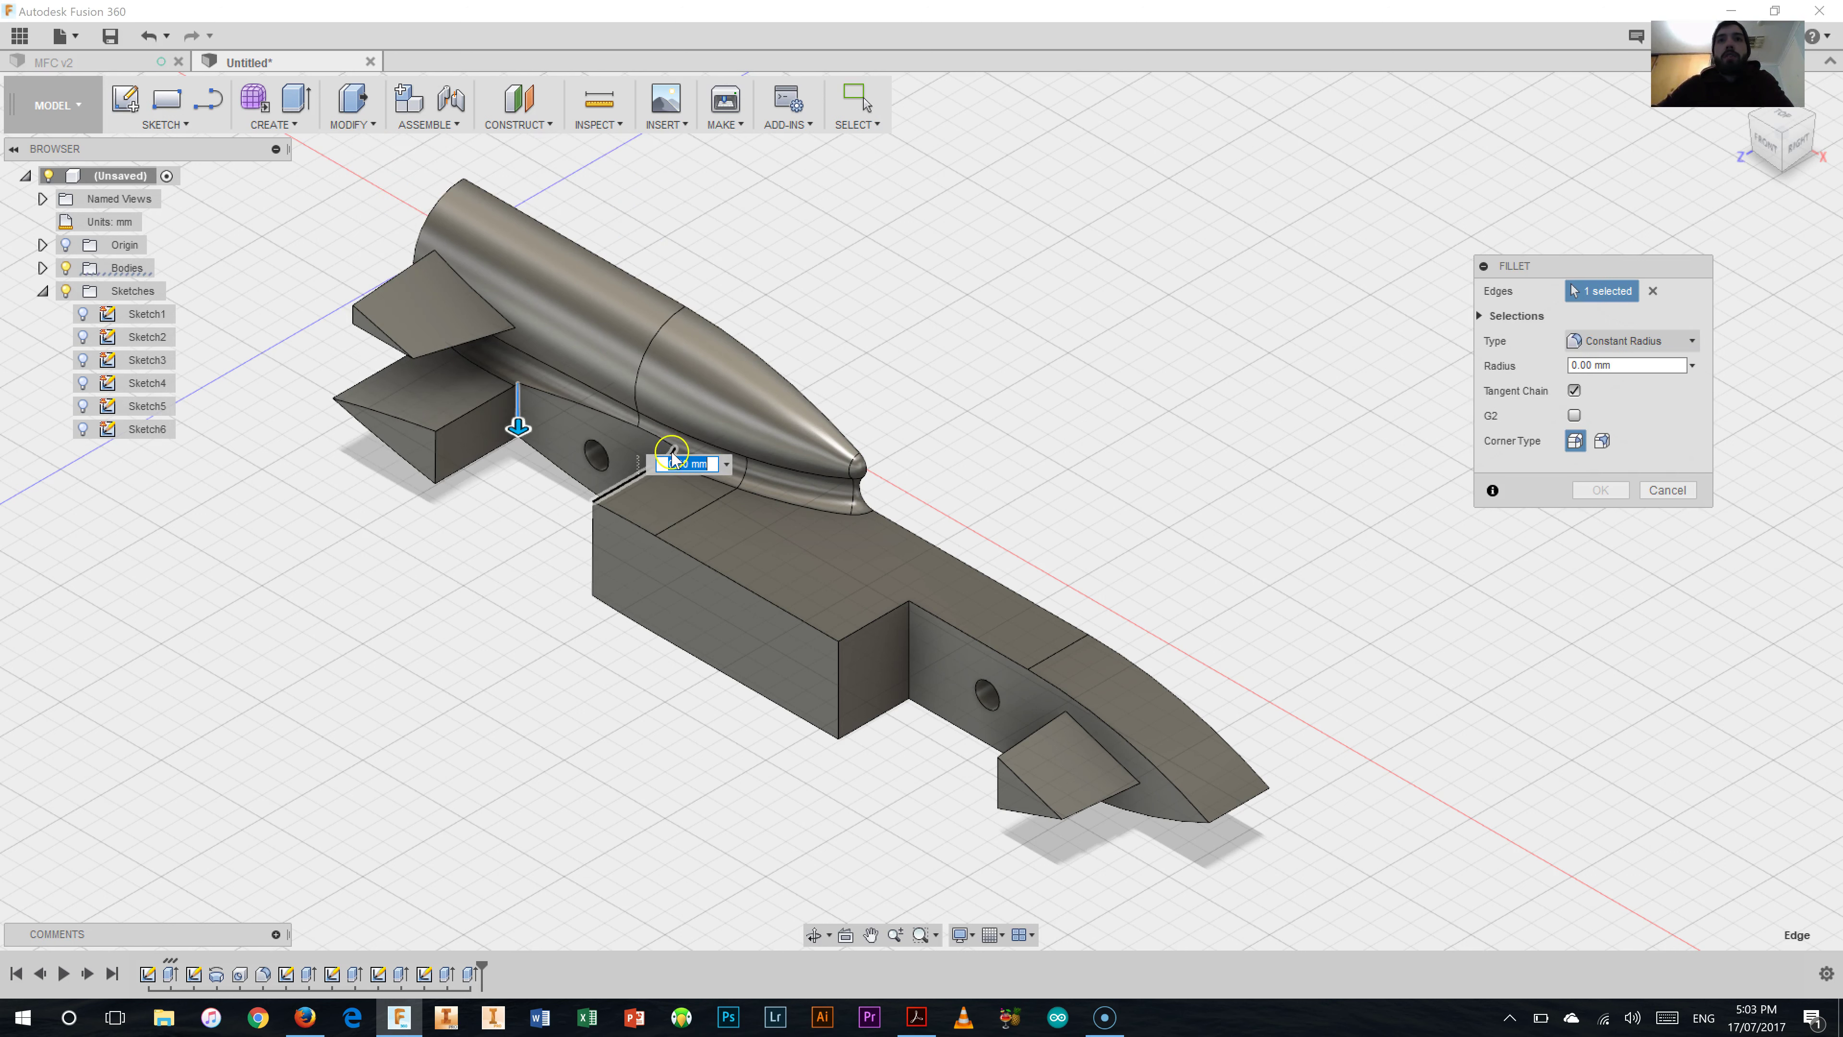
pyautogui.click(911, 650)
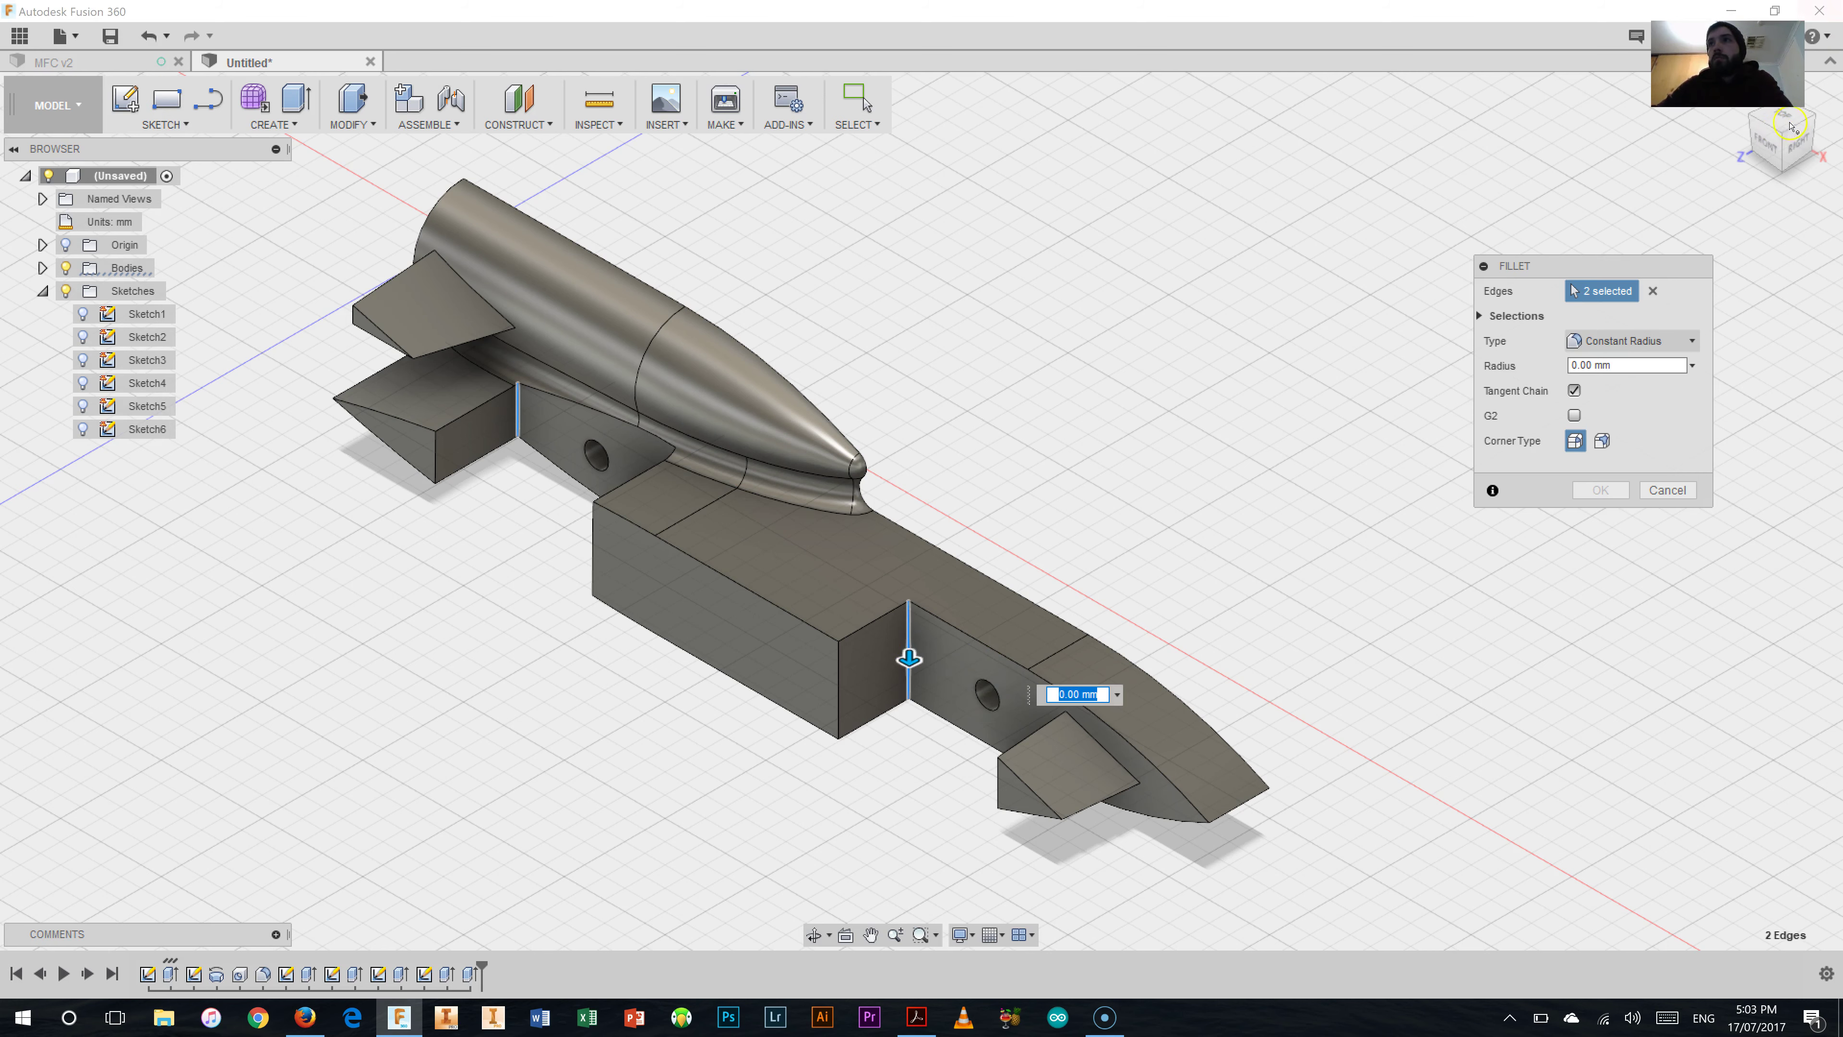
pyautogui.click(1751, 119)
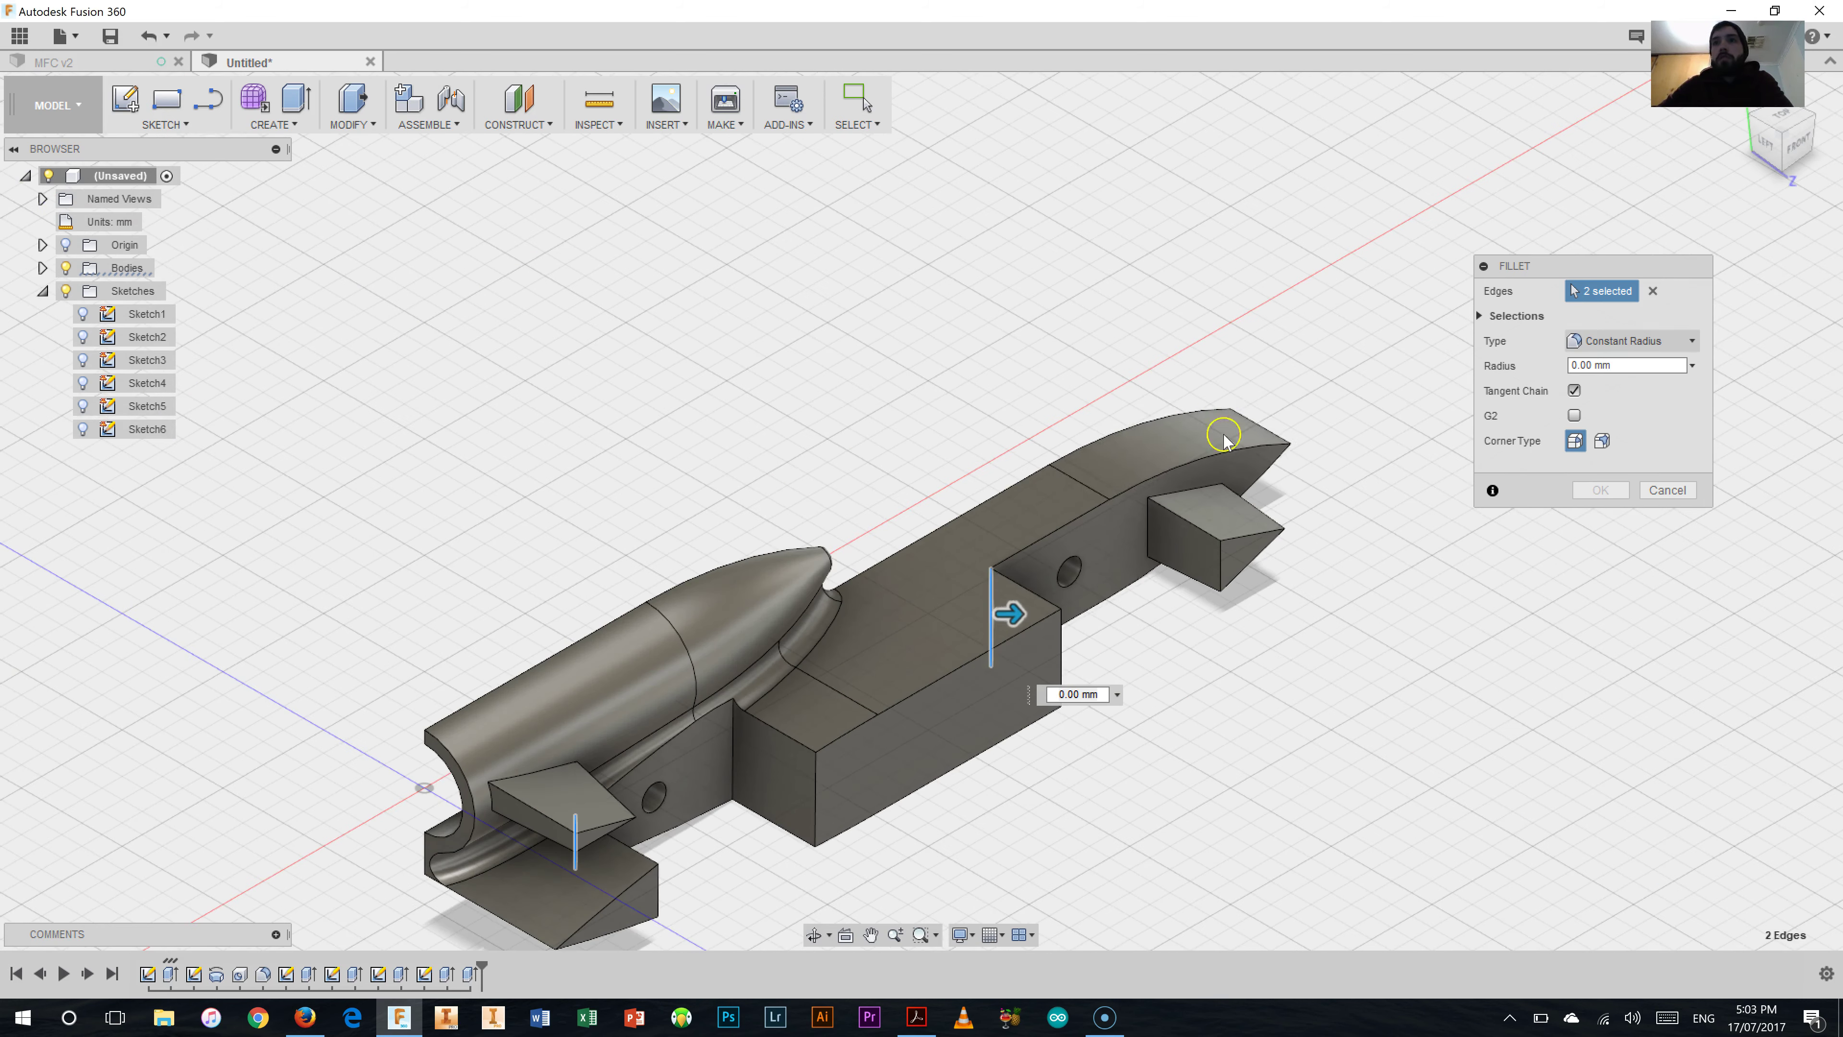
pyautogui.click(1146, 530)
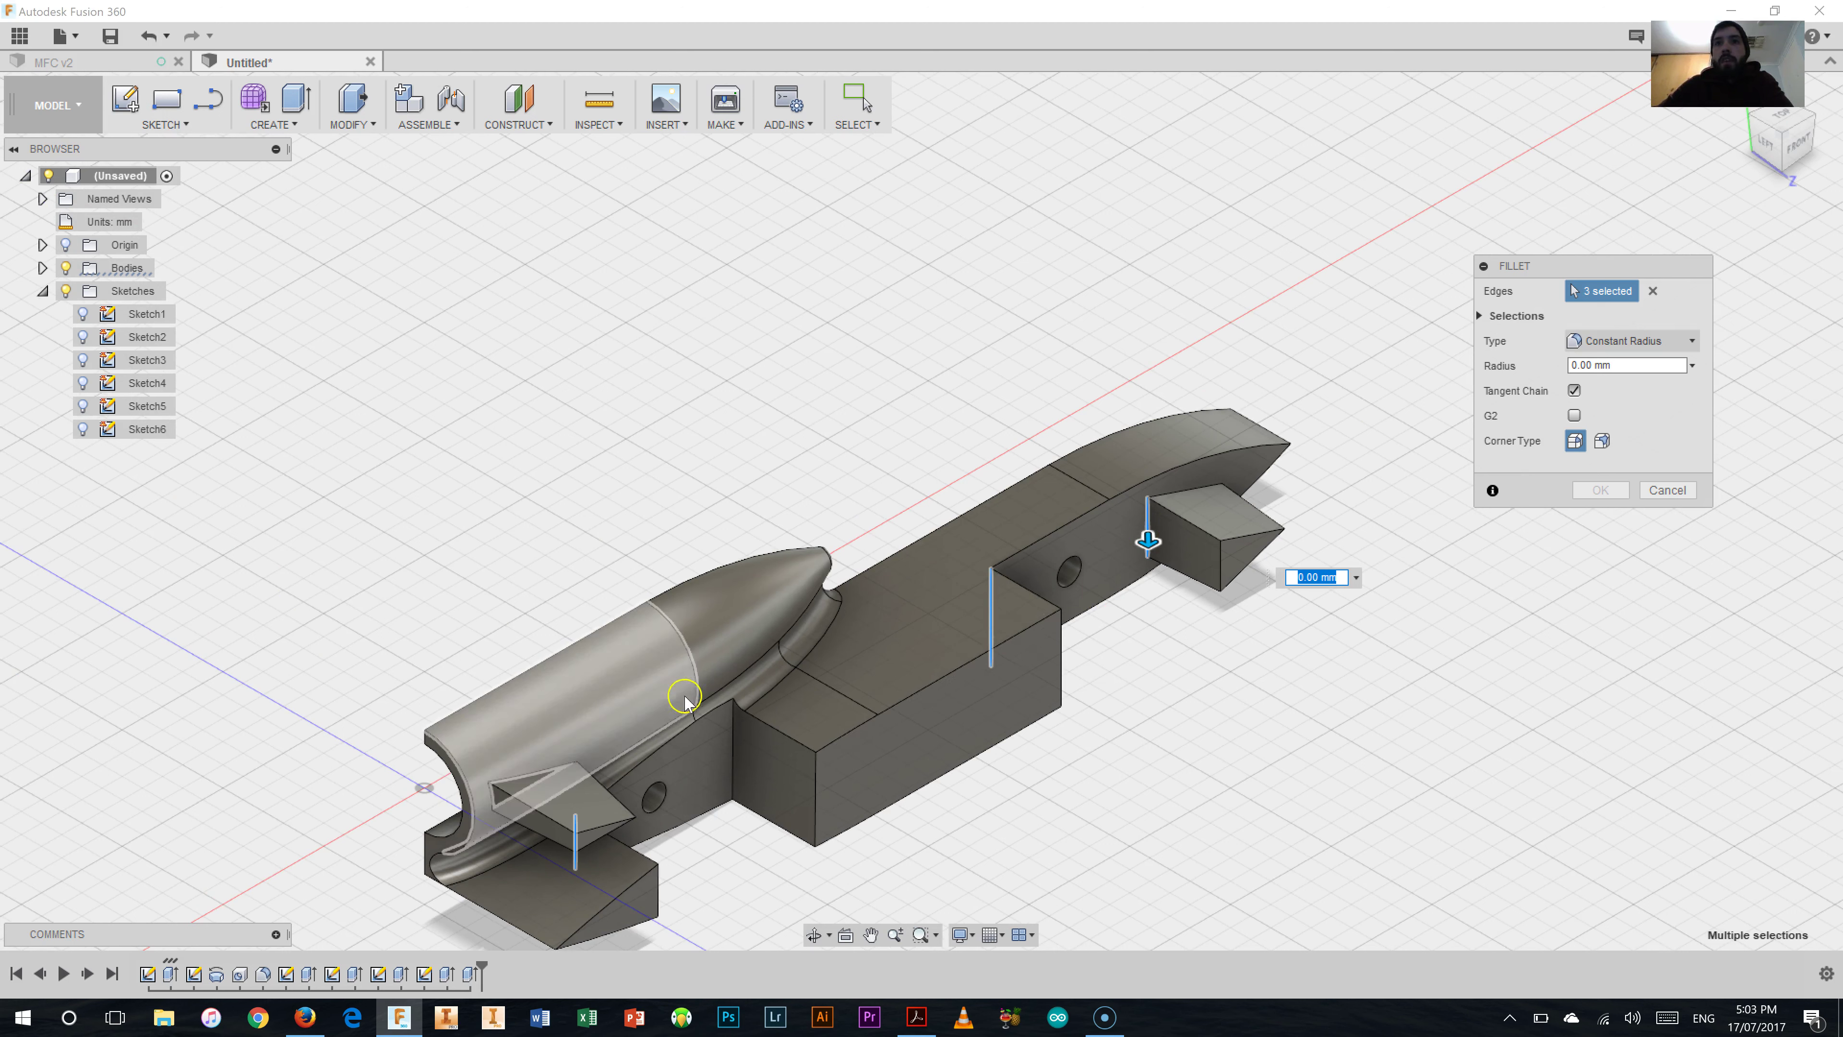
pyautogui.click(734, 737)
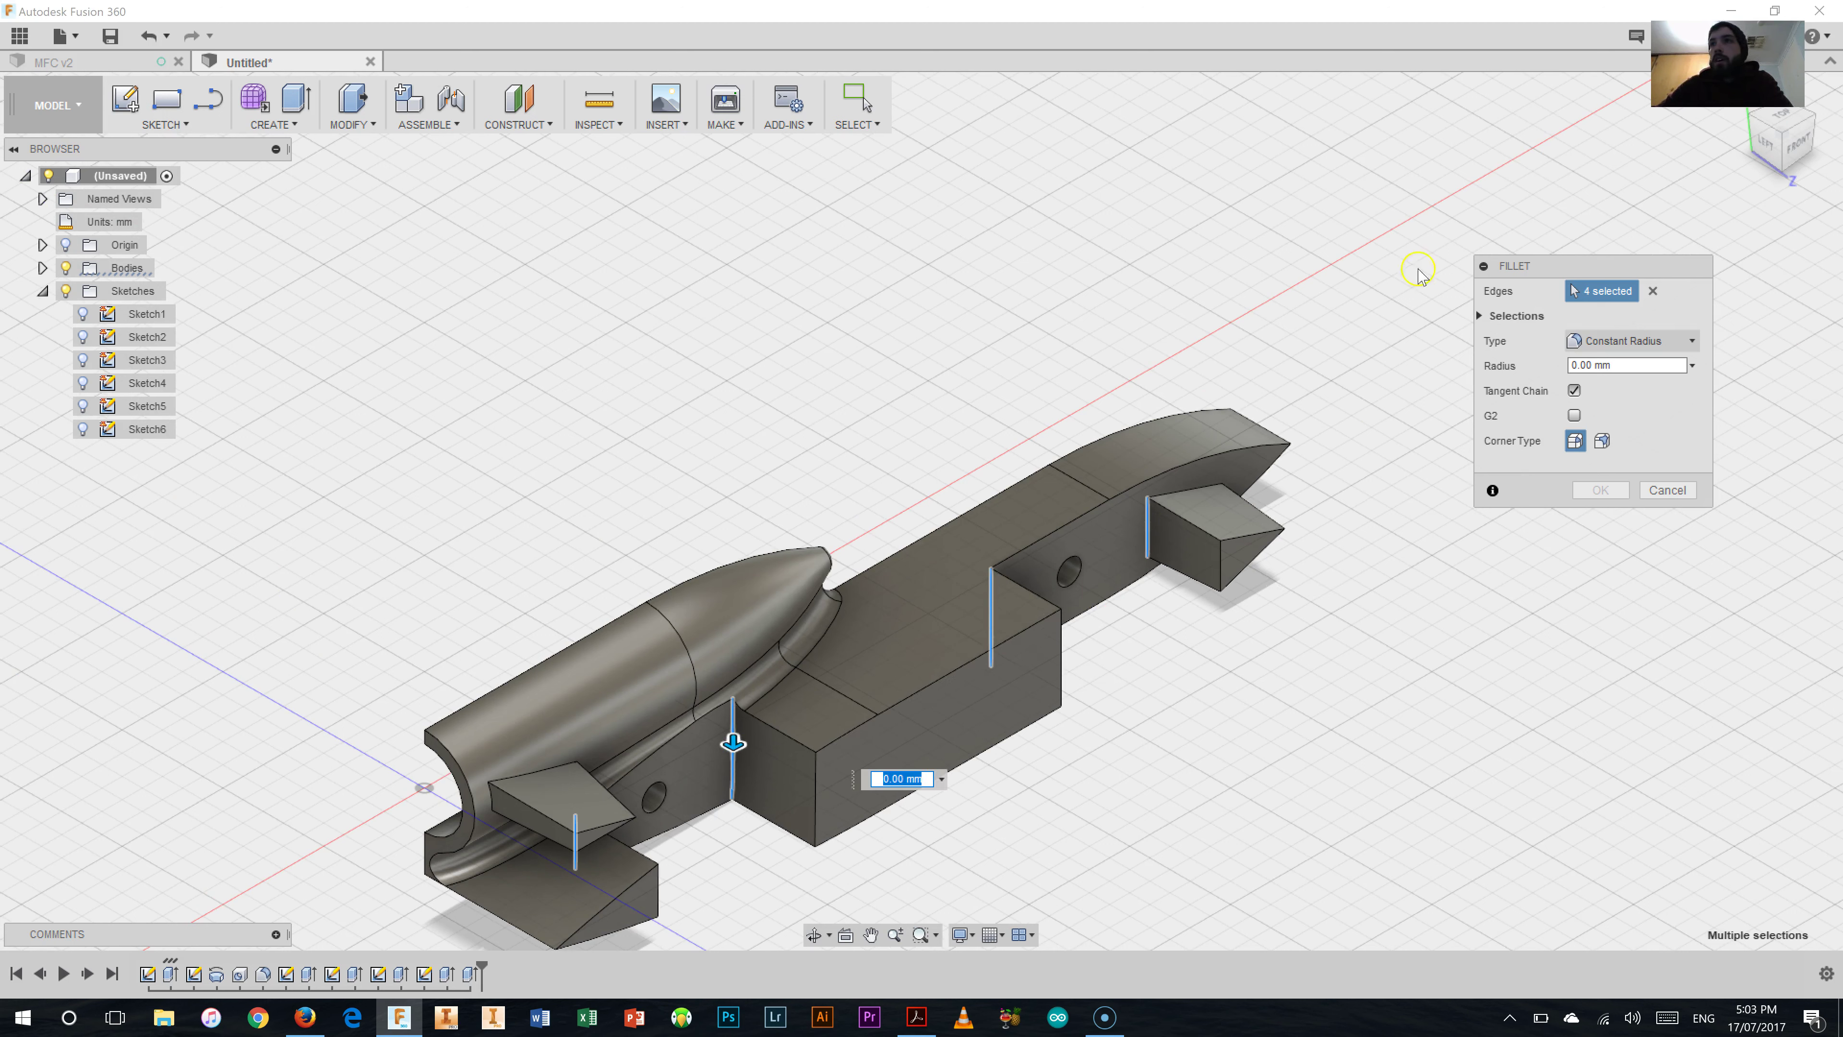
pyautogui.click(1578, 365)
pyautogui.press('BackSpace')
pyautogui.write('3.')
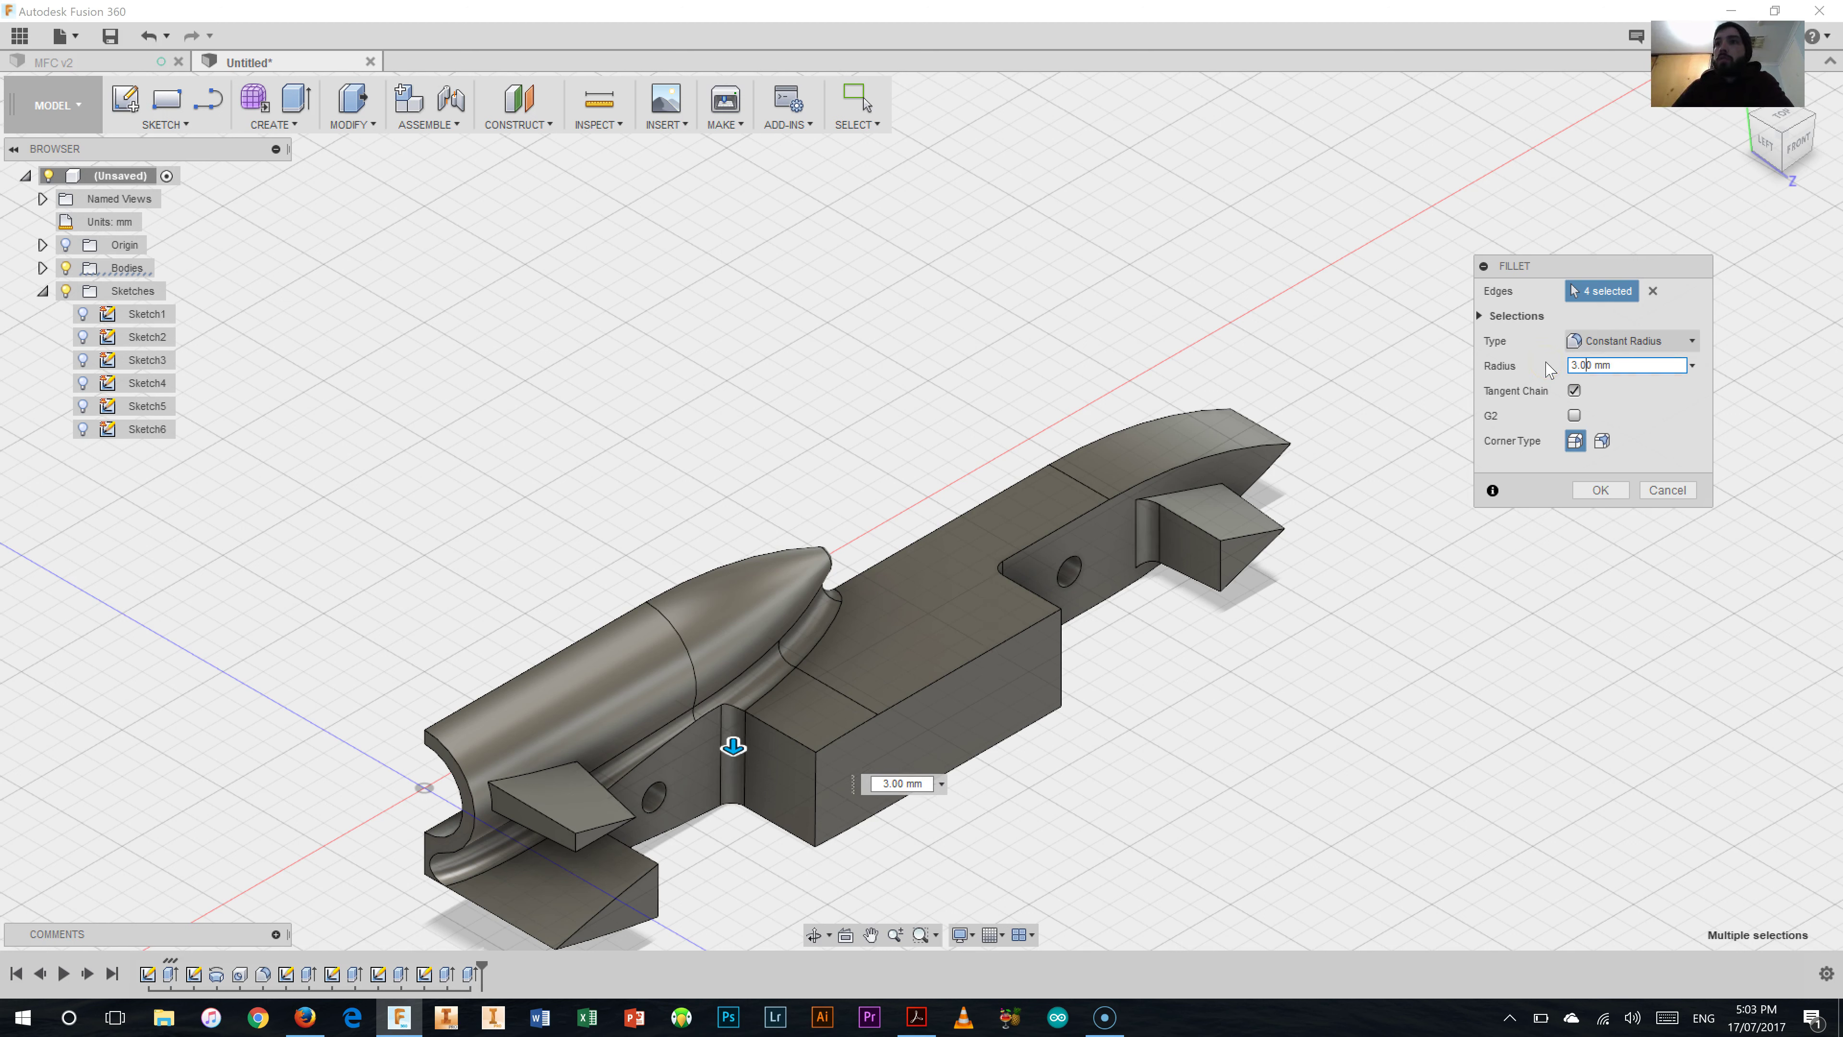
pyautogui.write('5')
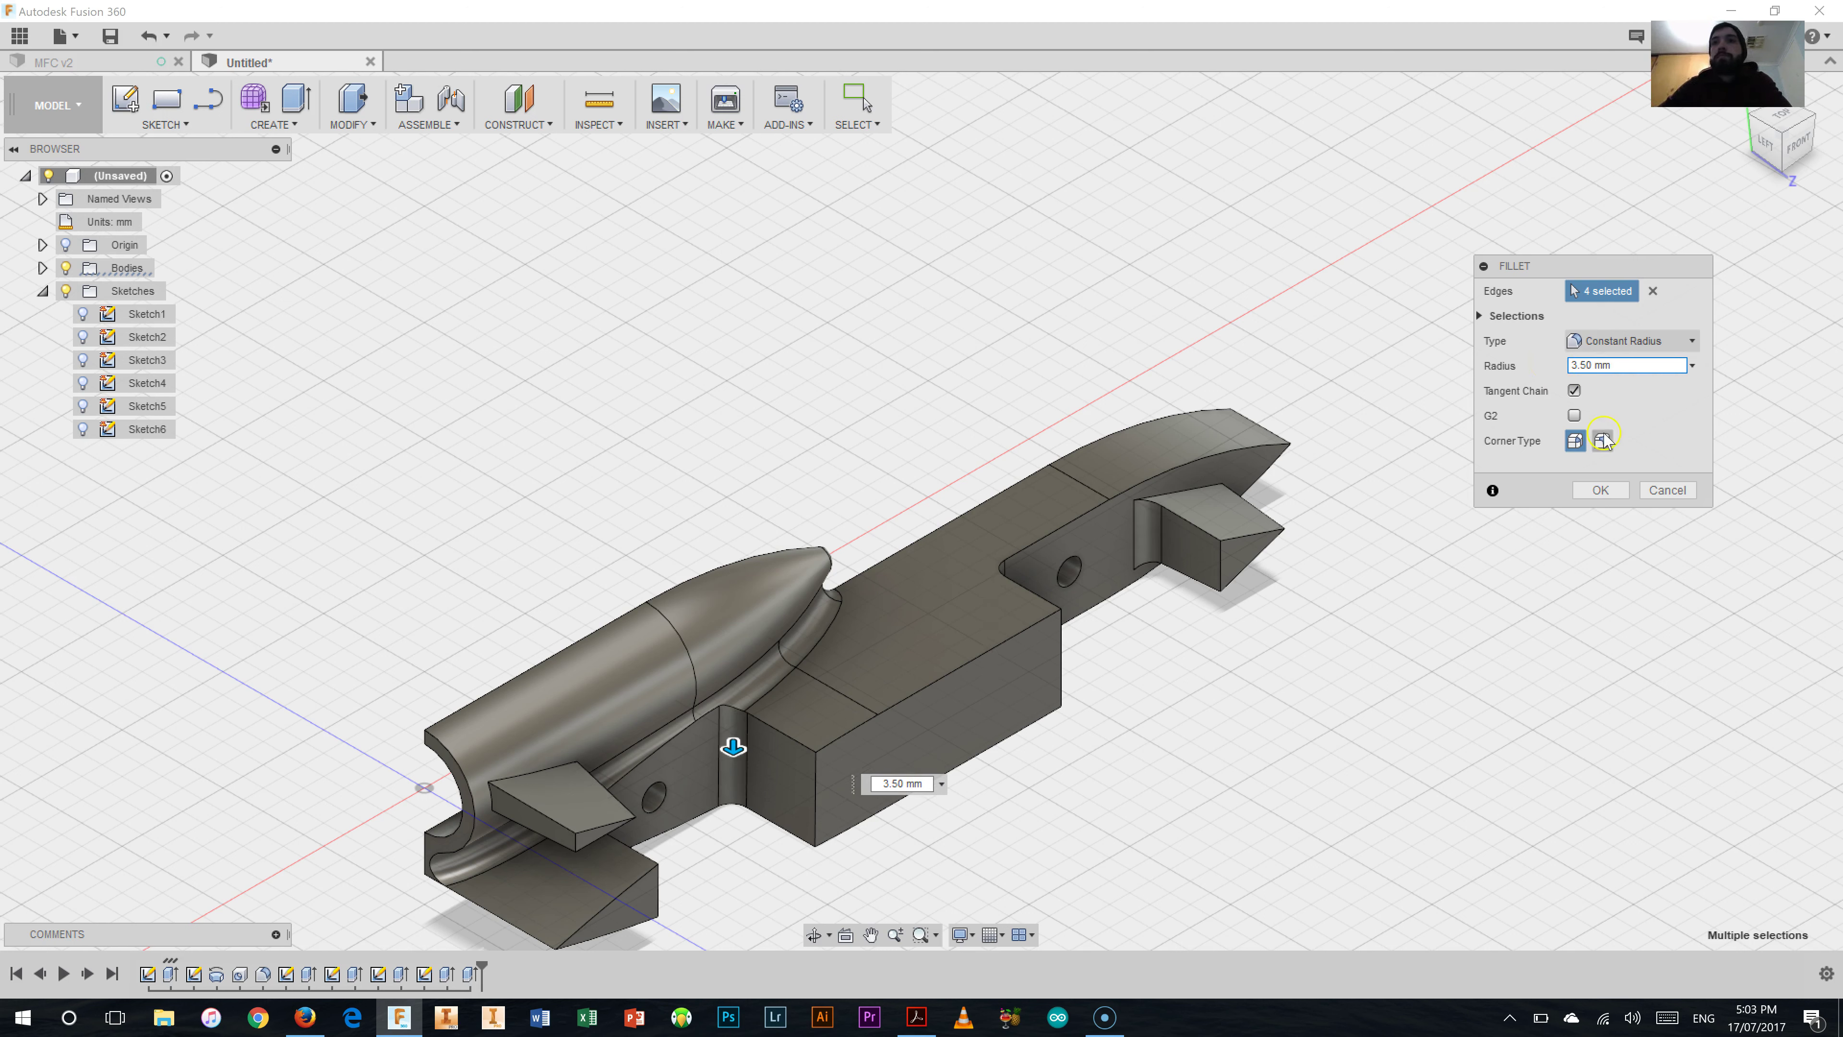
pyautogui.click(1601, 498)
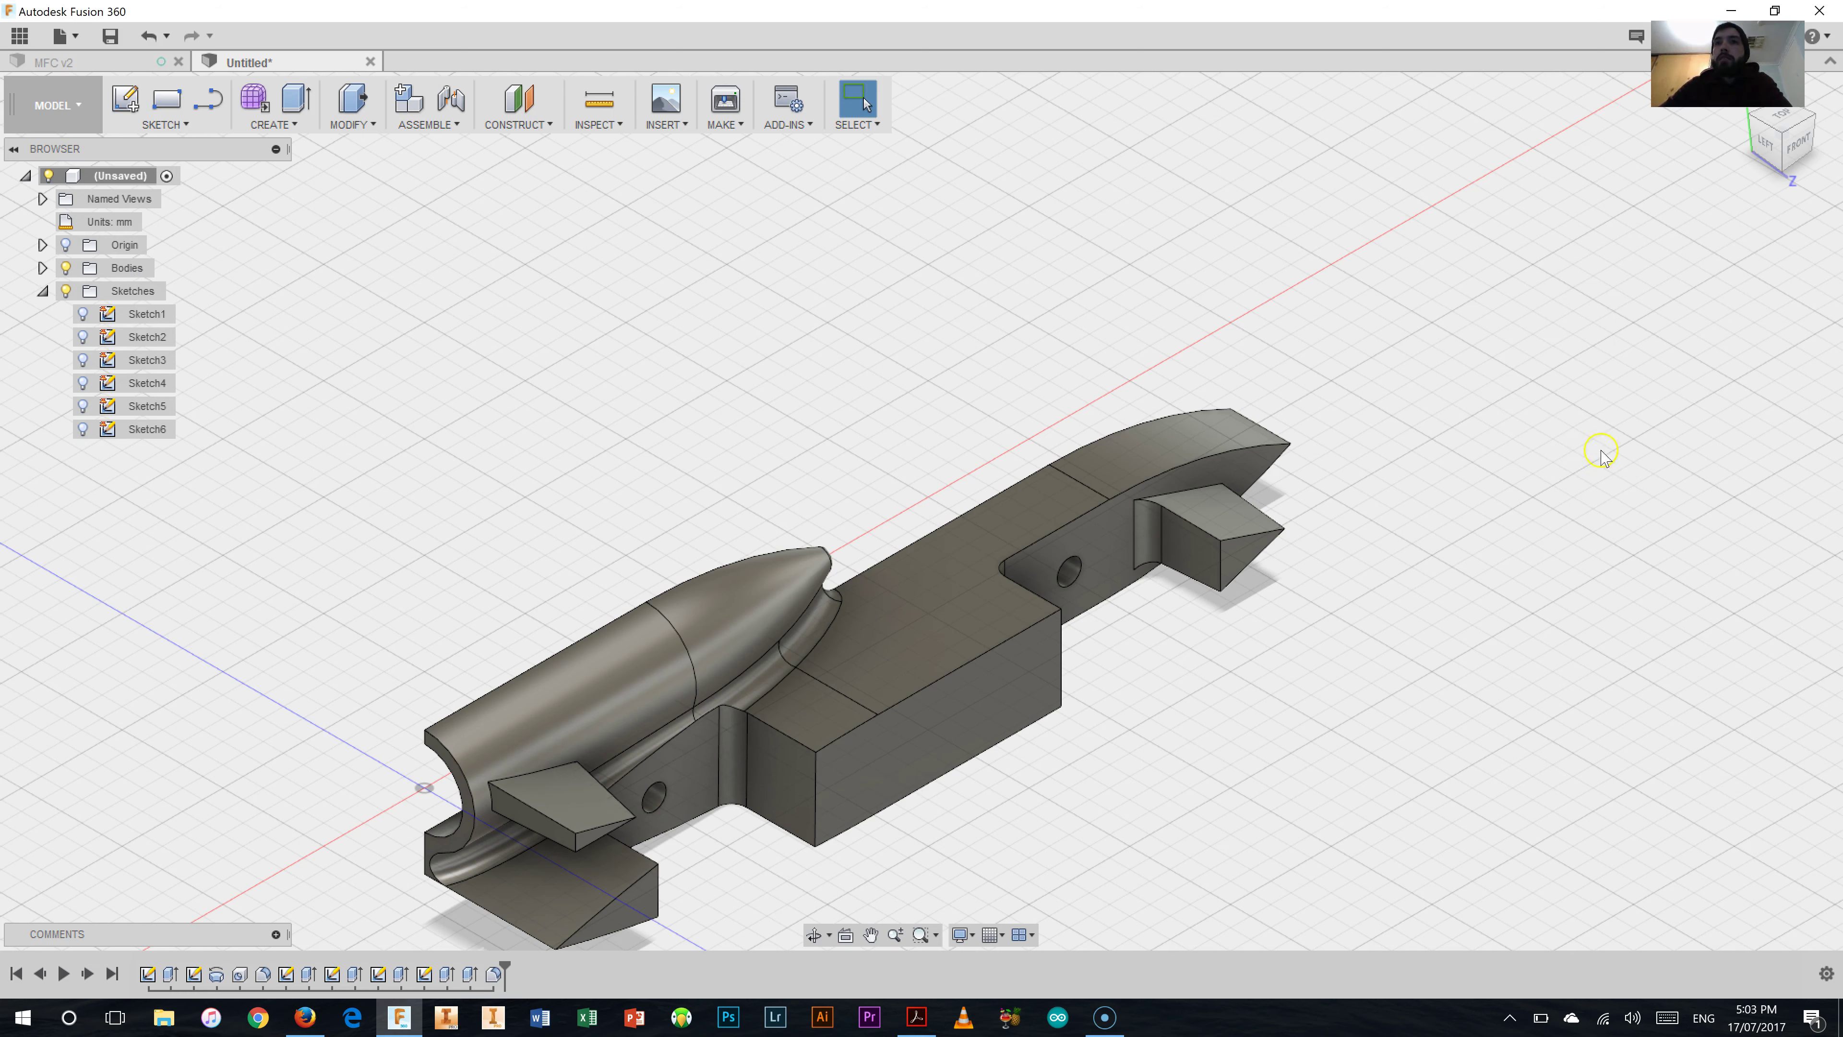
pyautogui.click(1809, 117)
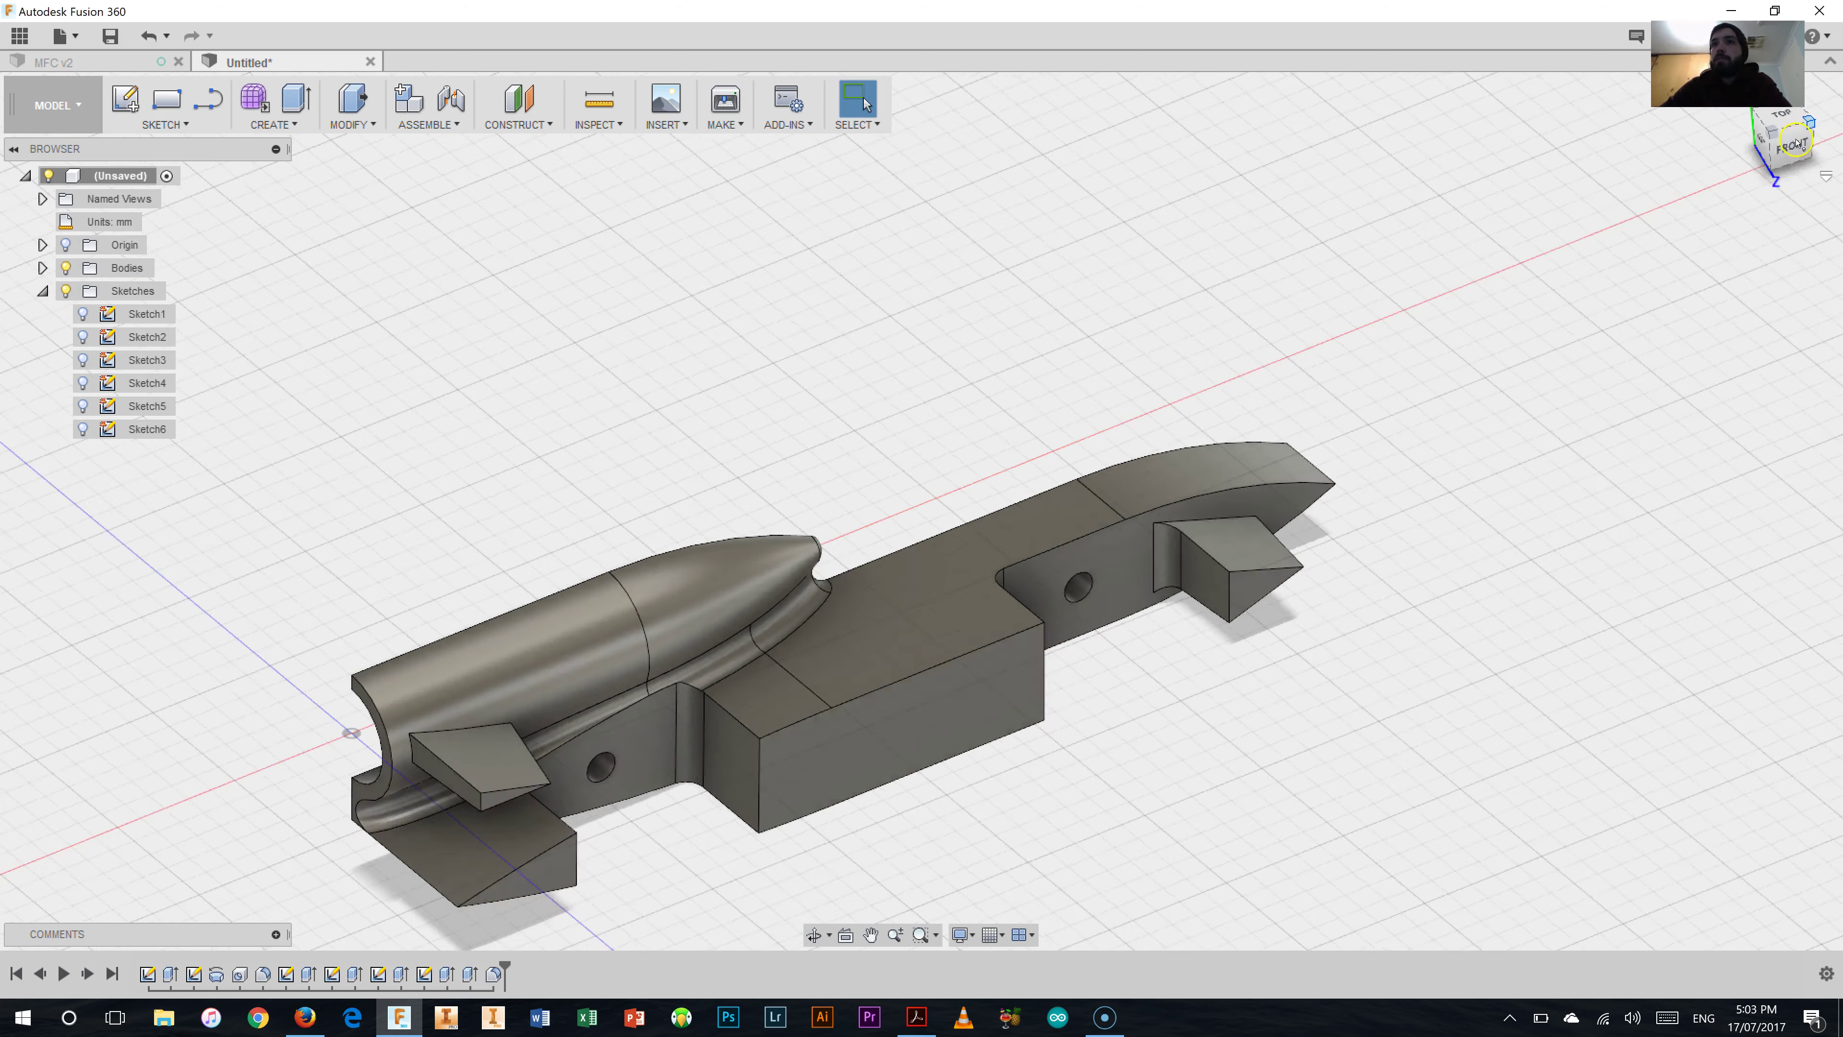
# Check the blue fillet edges and radius on the fillets sheet in Adobe Acrobat, and return to Fusion 360.
pyautogui.click(917, 1020)
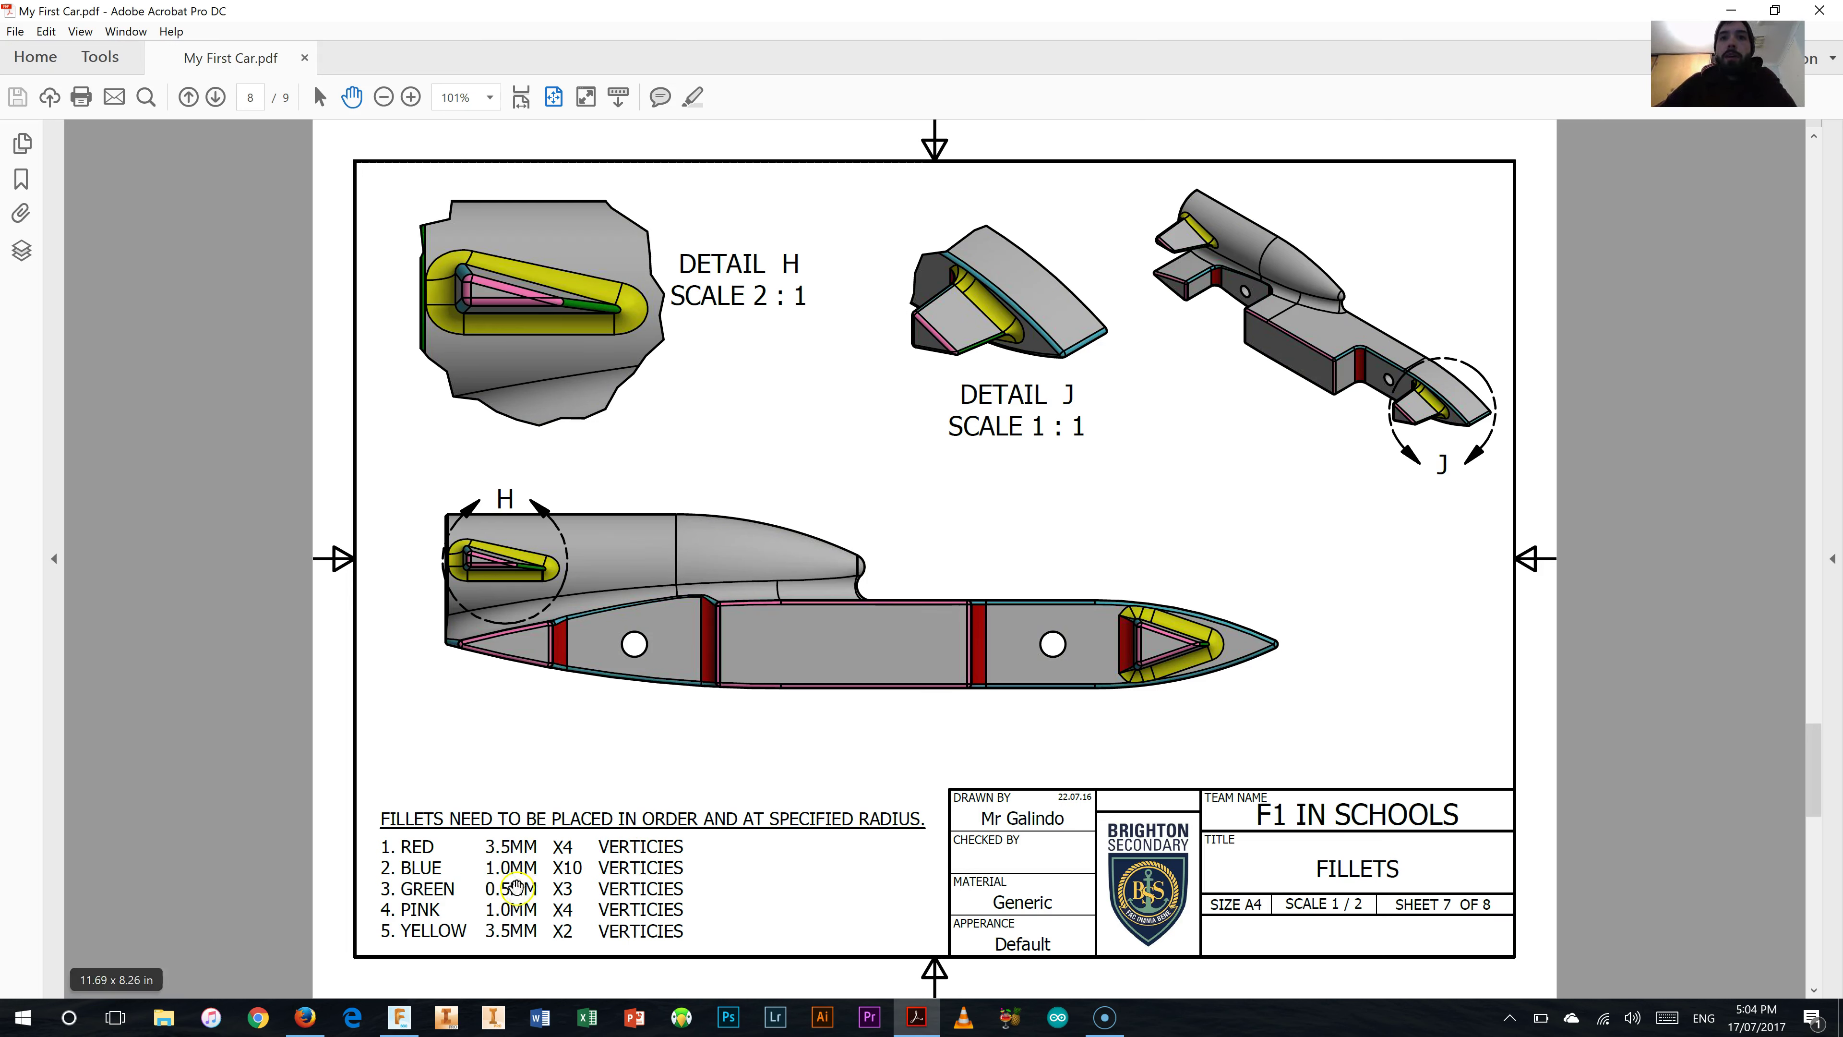
pyautogui.click(402, 1013)
# Fillet the upper and lower edge chains of both side recesses and the rear edges of the front wing and upper rear wing with a 1 mm radius.
pyautogui.click(353, 124)
pyautogui.click(370, 167)
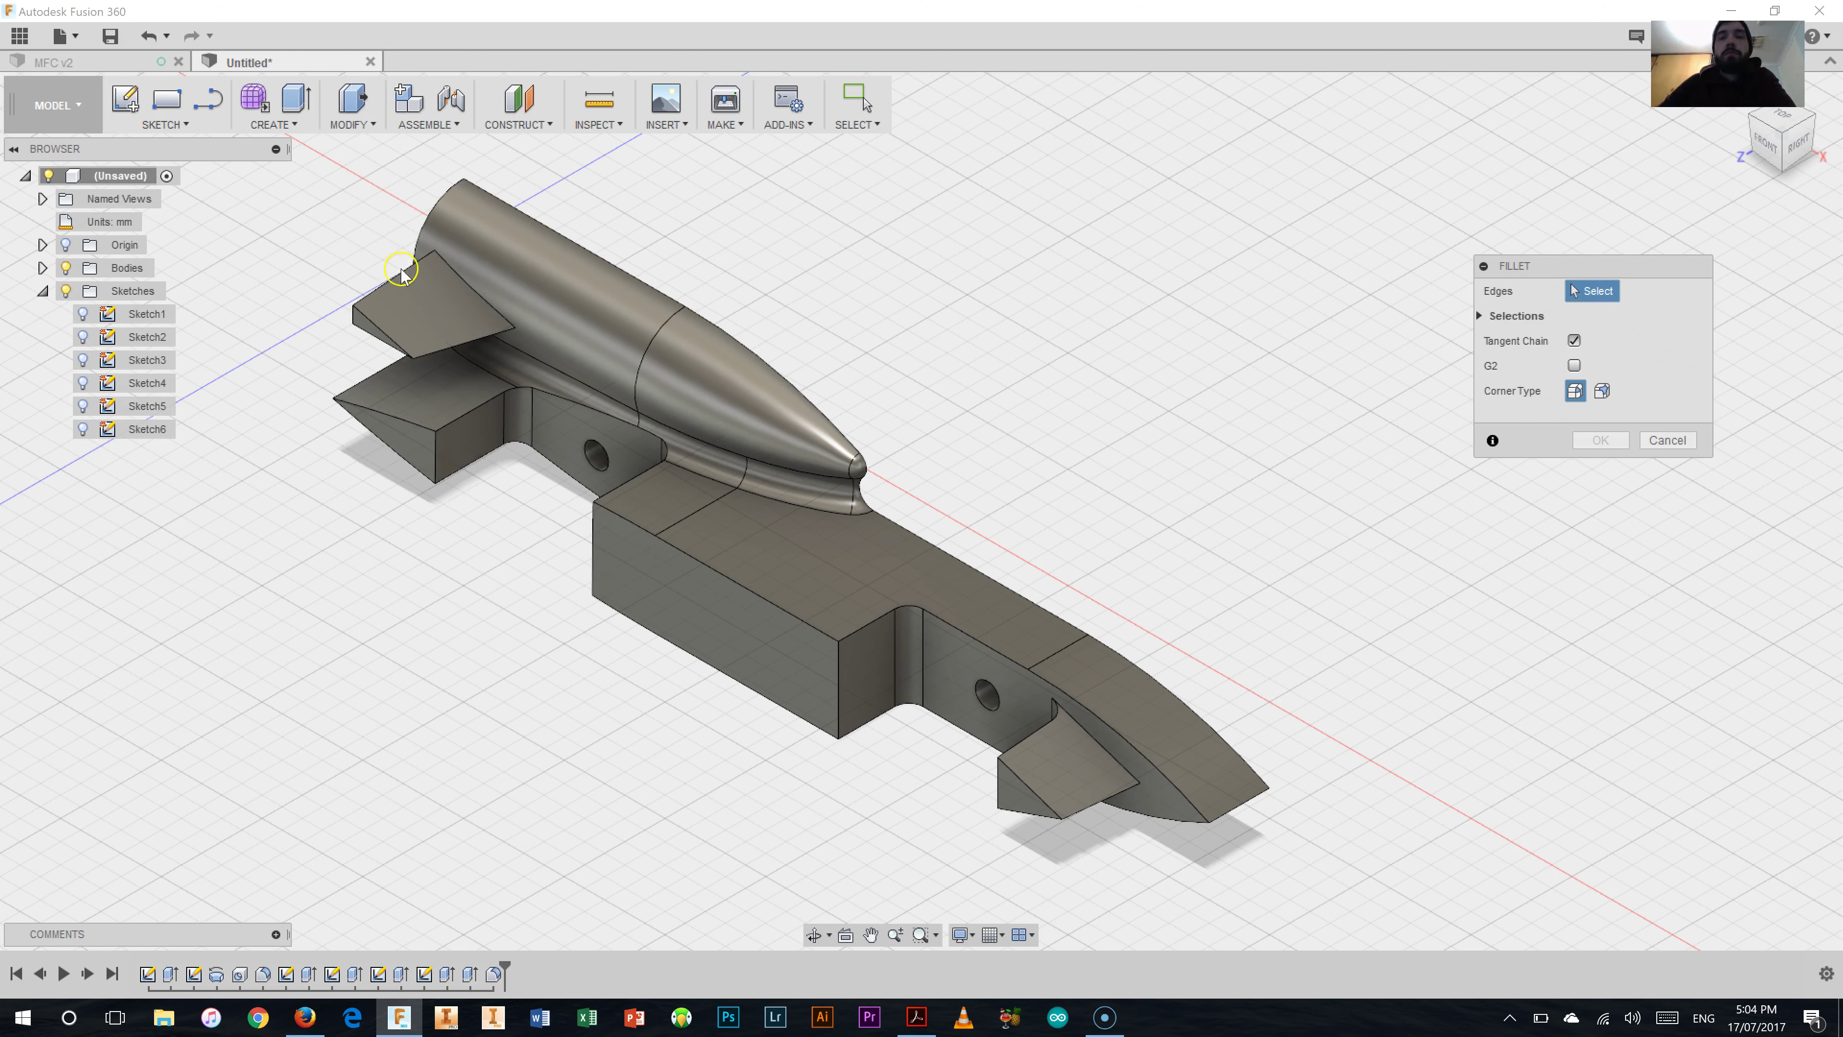
pyautogui.click(534, 395)
pyautogui.click(533, 448)
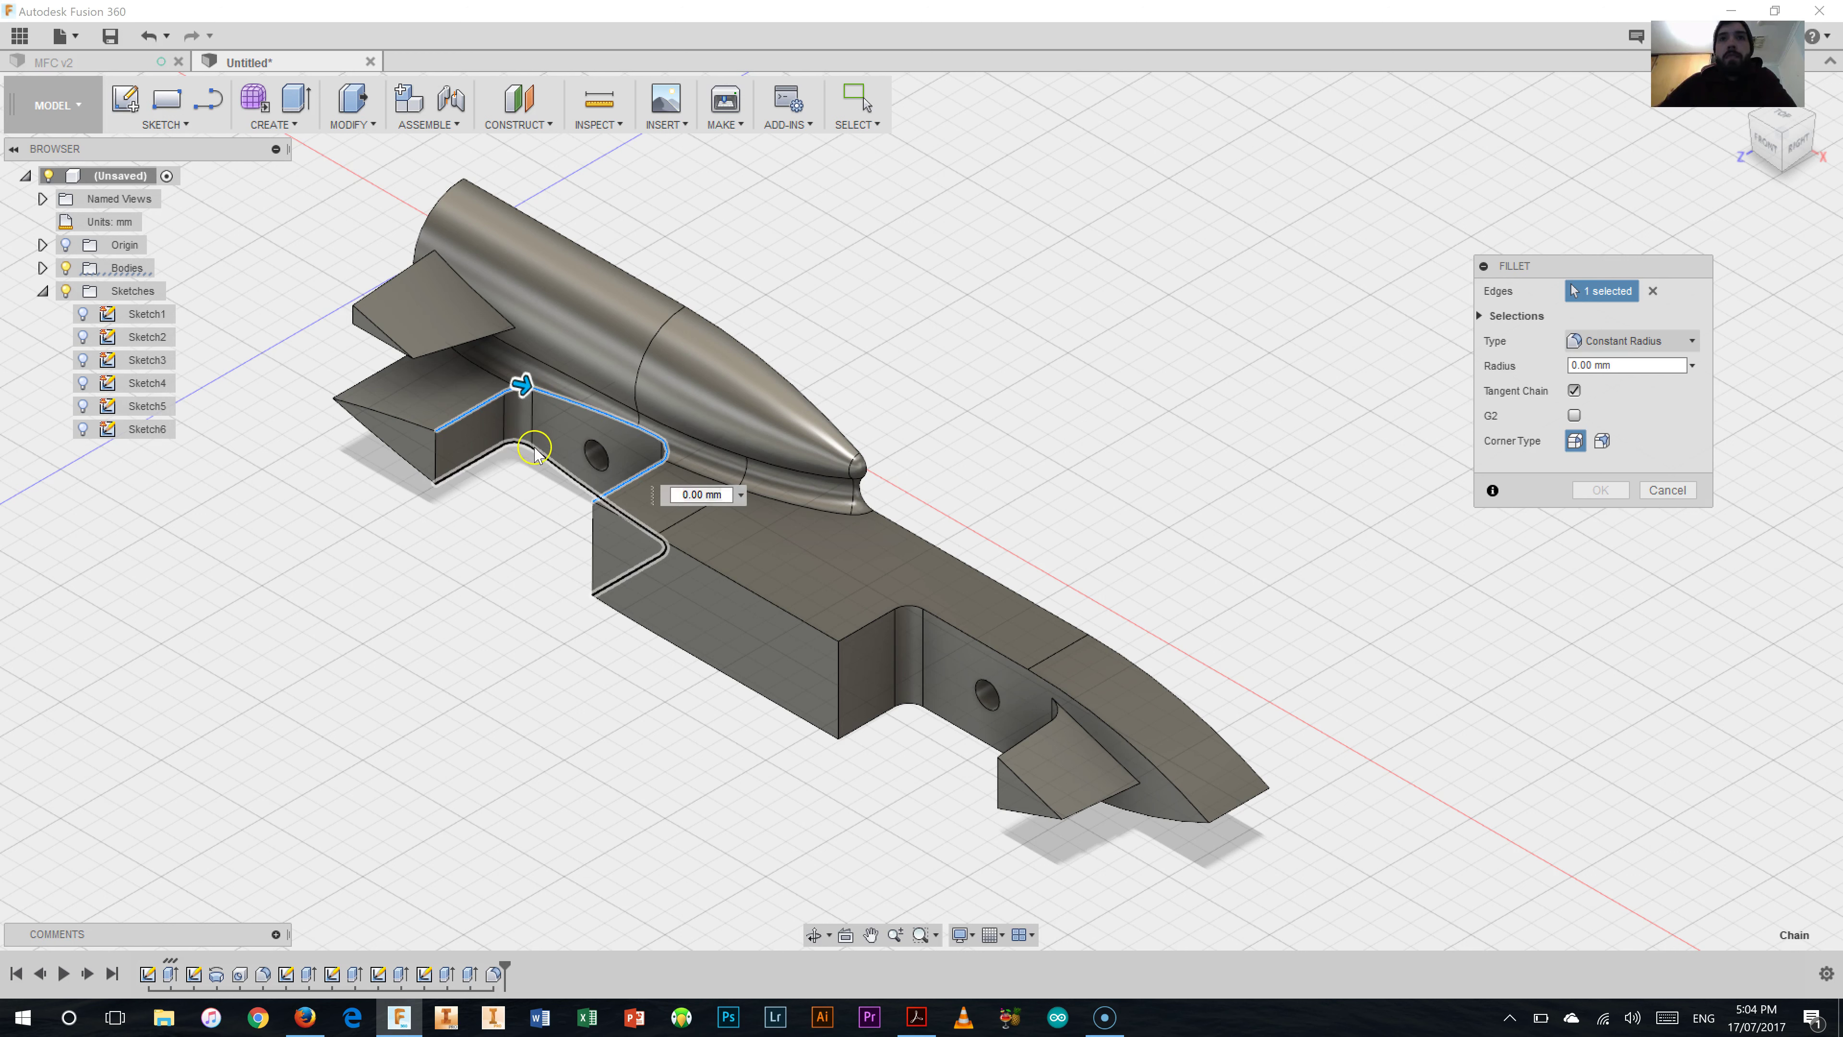
pyautogui.click(934, 612)
pyautogui.click(924, 704)
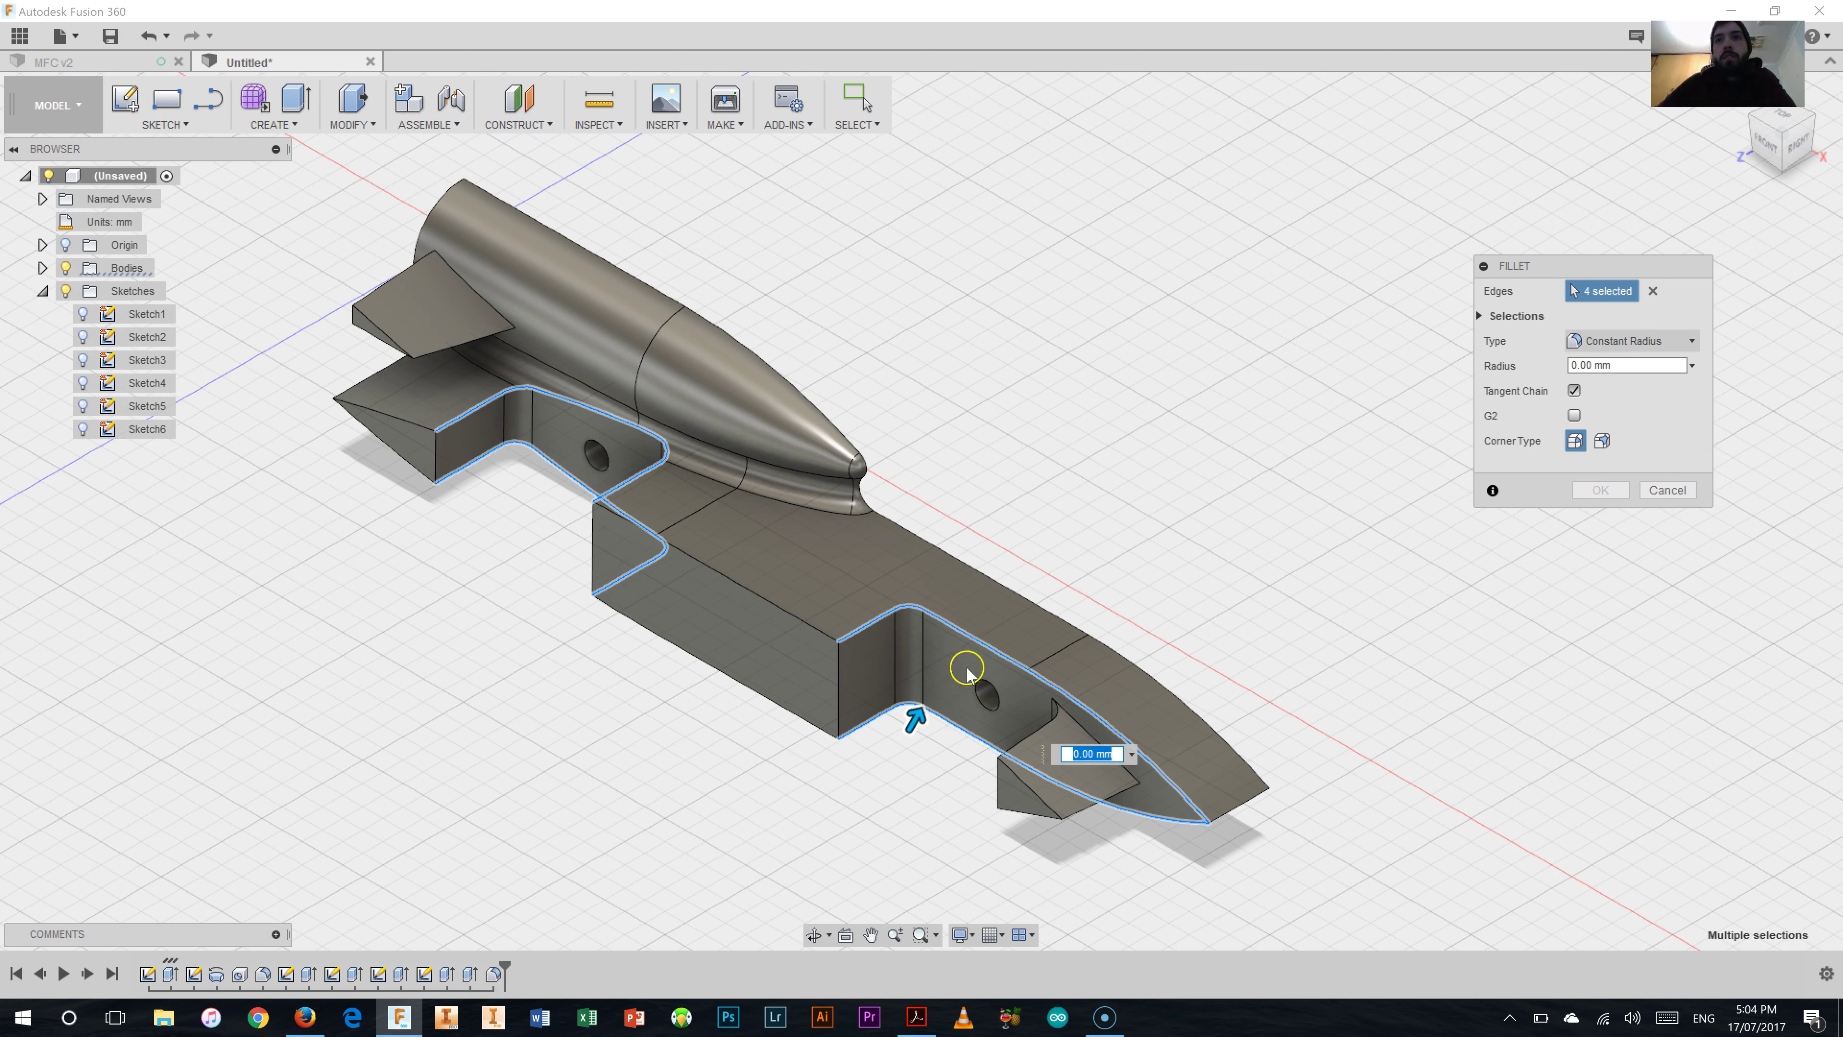
pyautogui.click(1050, 715)
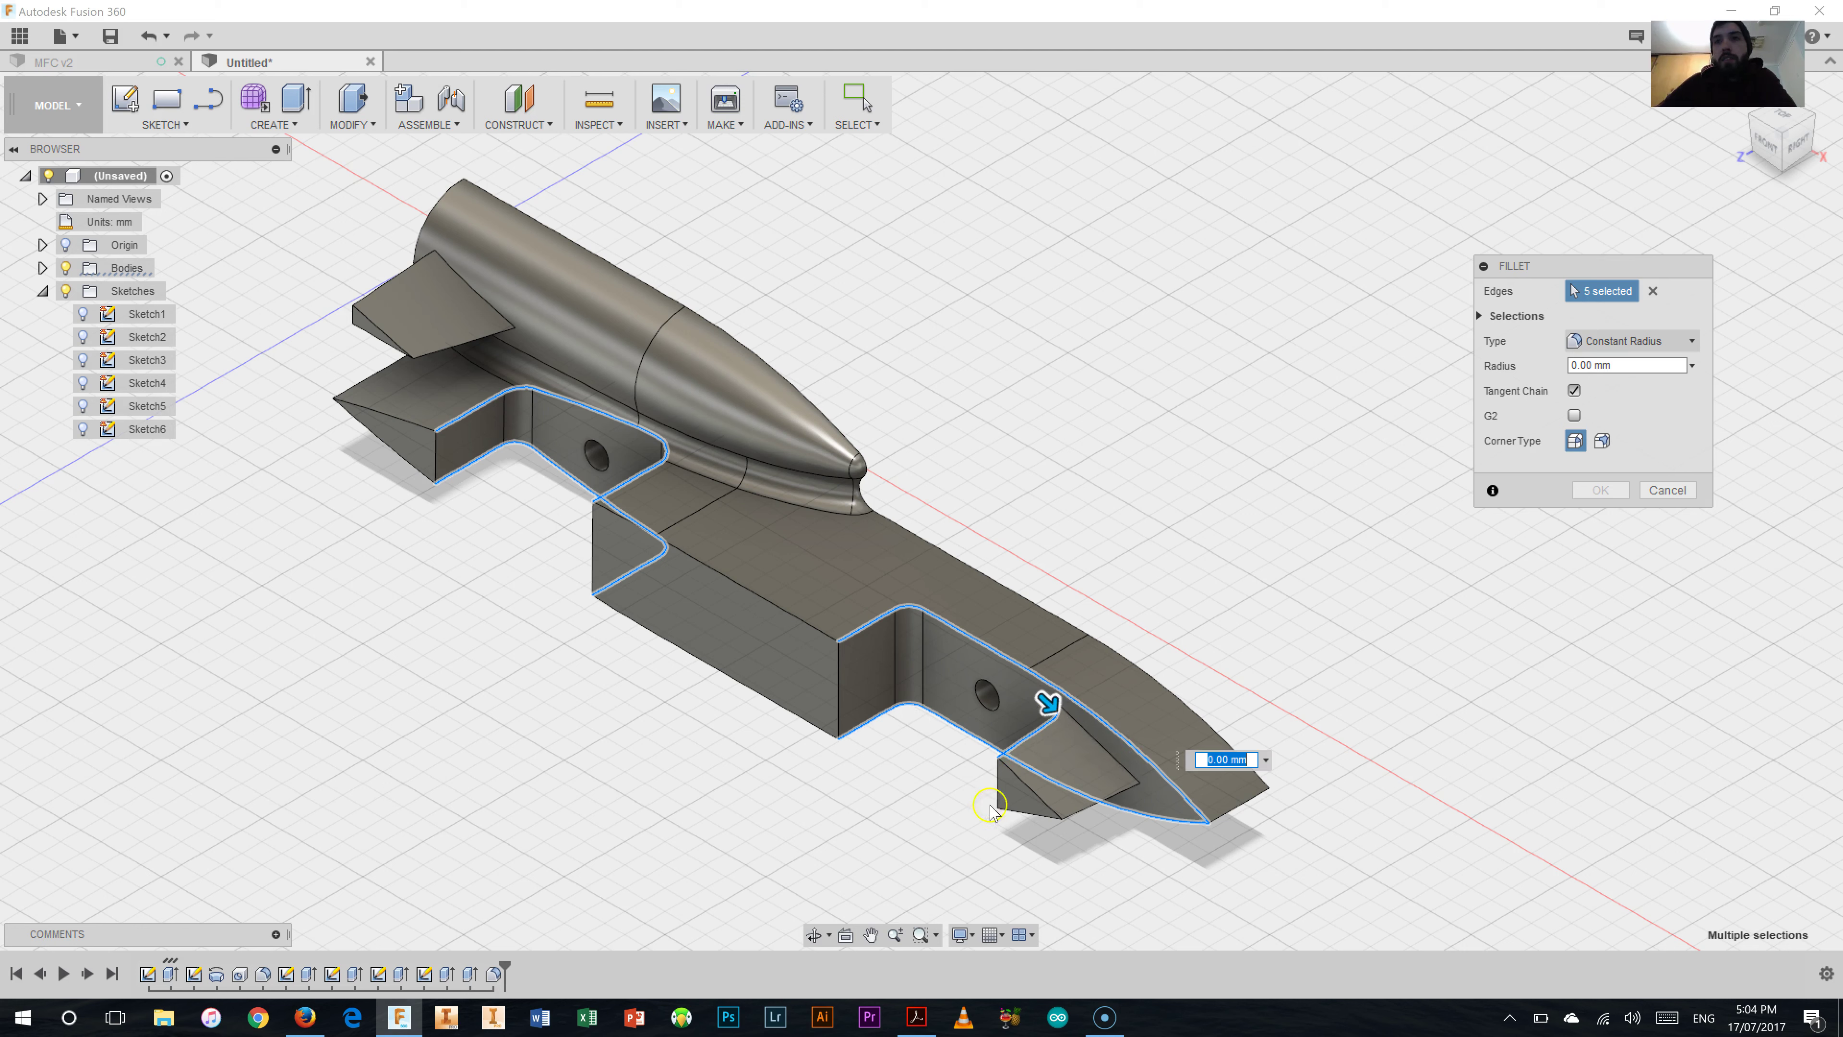
pyautogui.click(1005, 784)
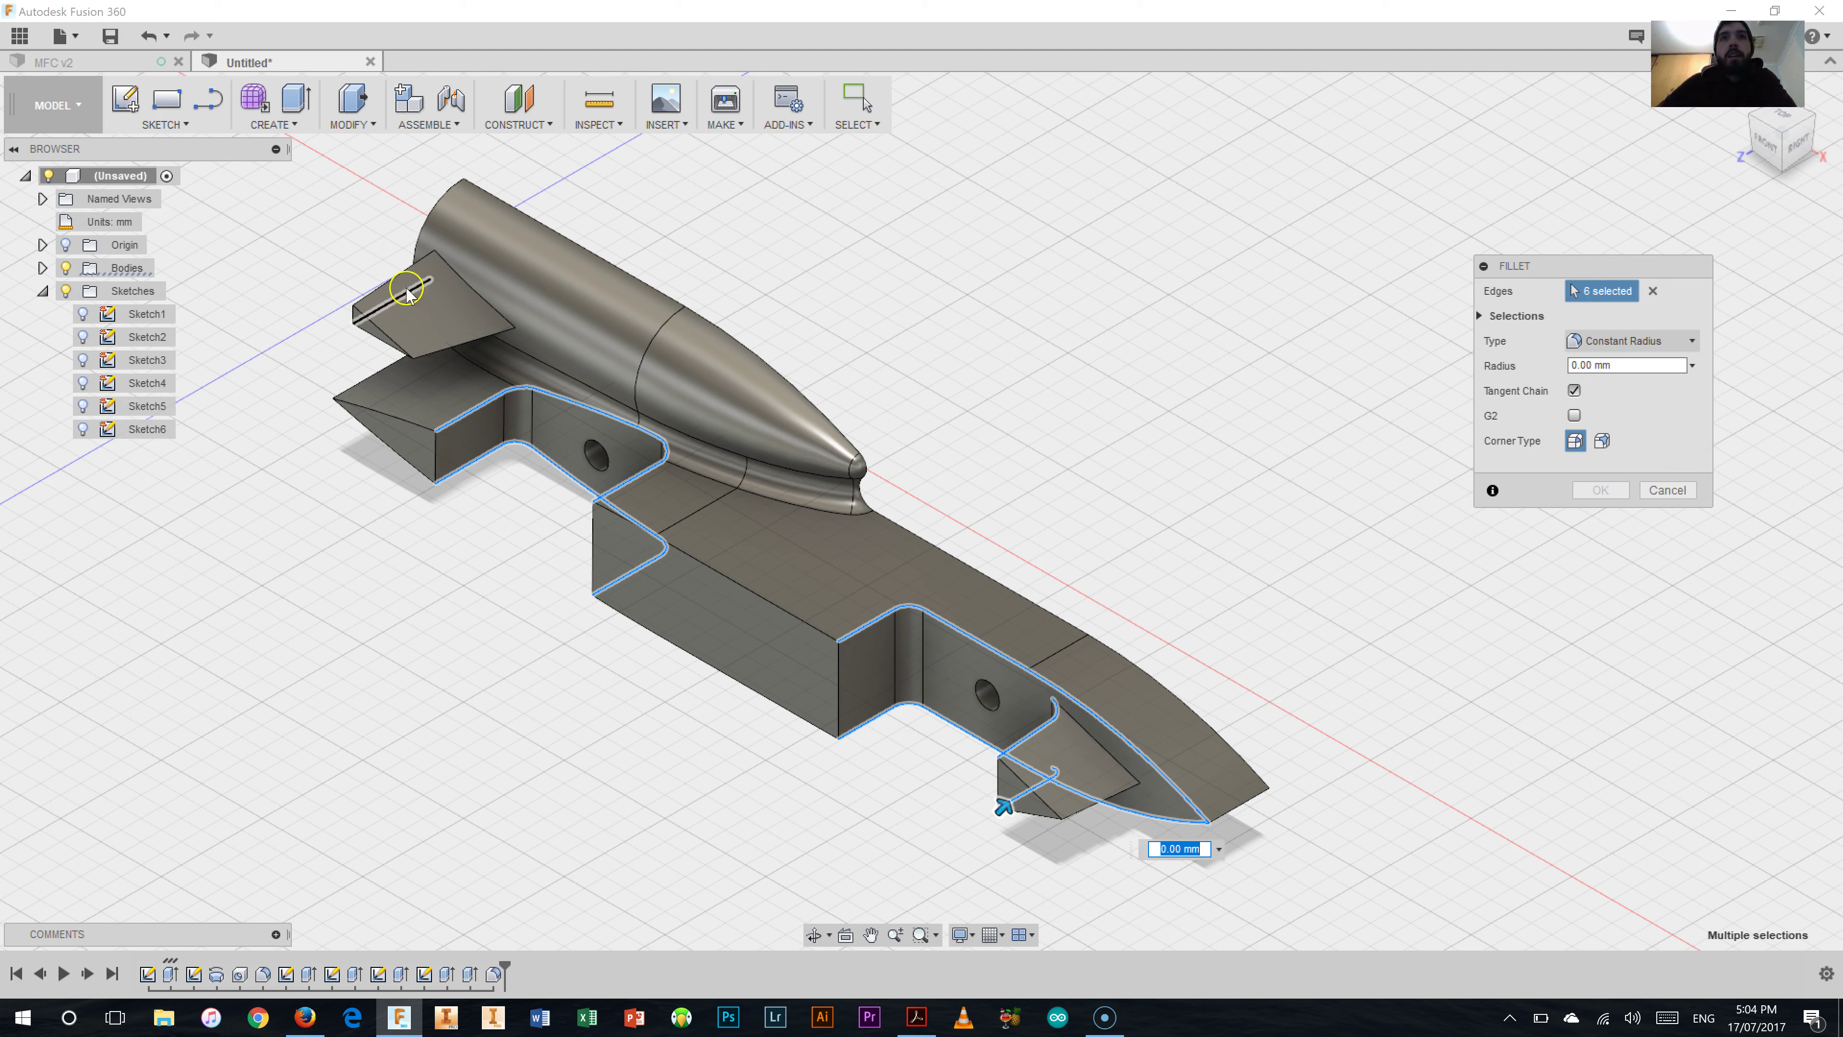
pyautogui.click(394, 282)
pyautogui.click(391, 303)
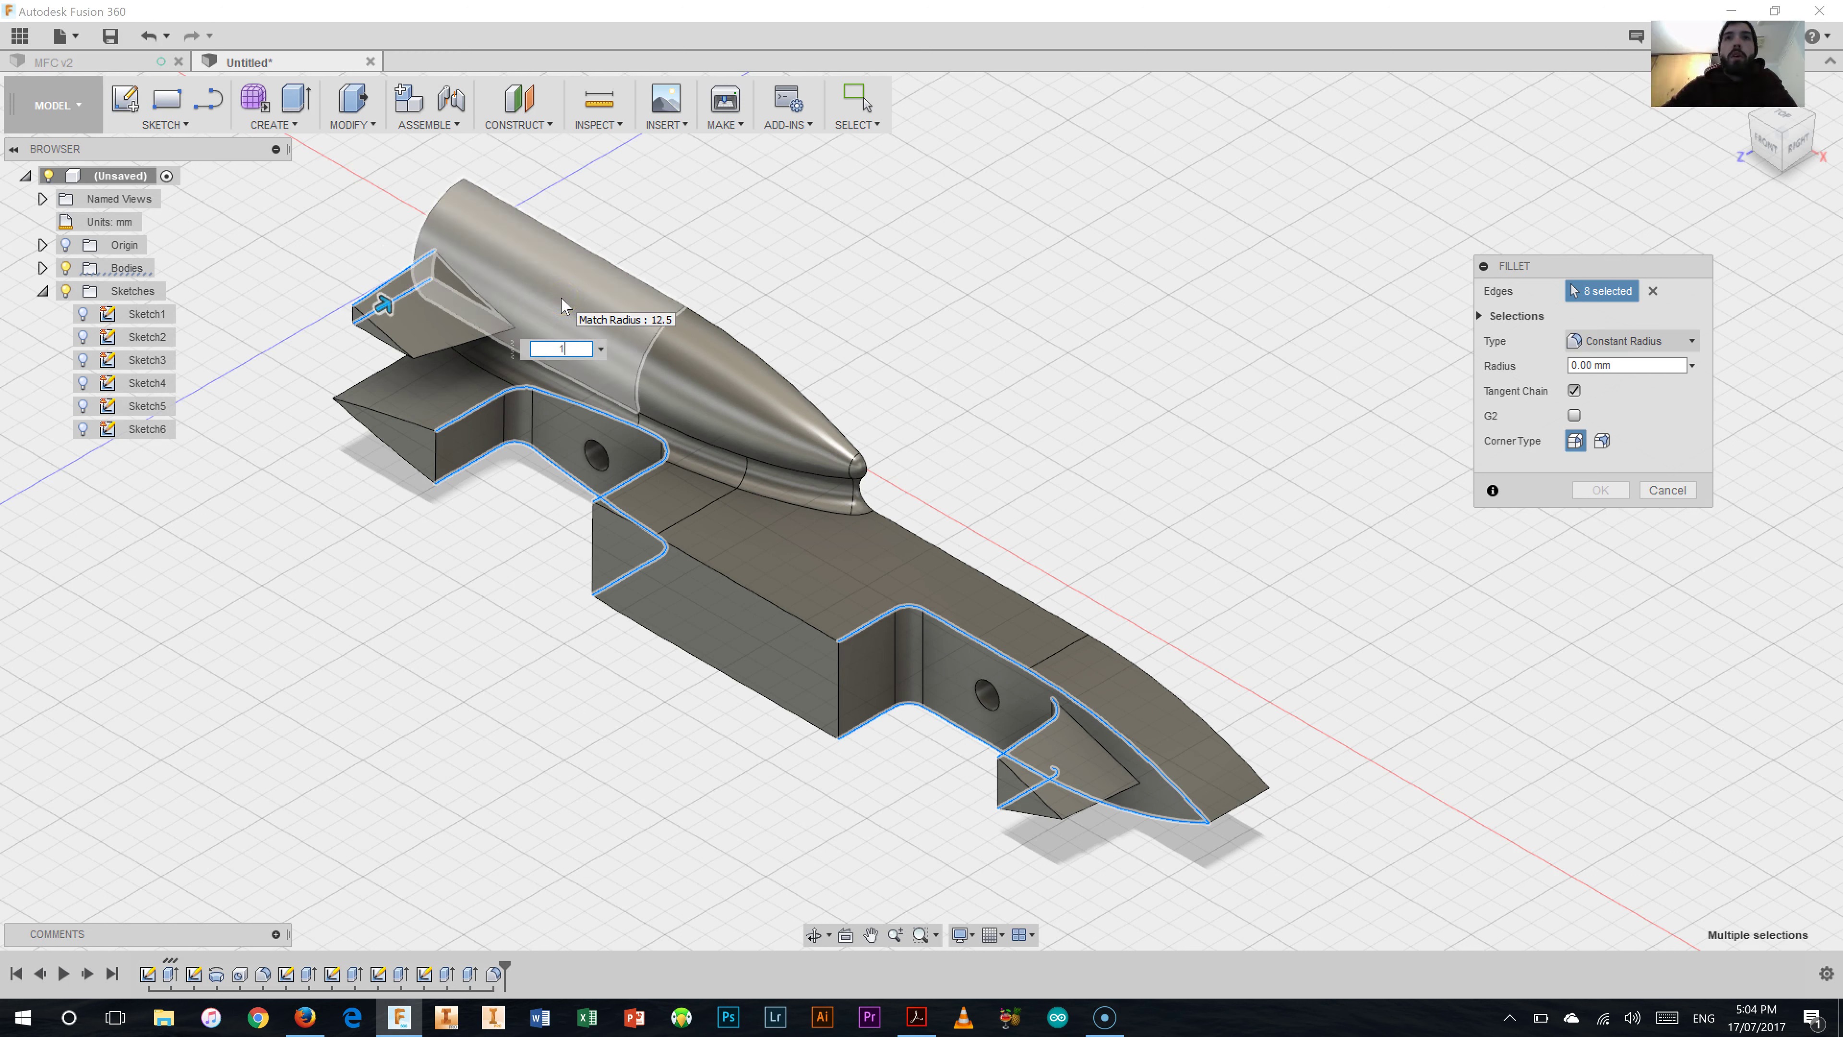
pyautogui.write('1')
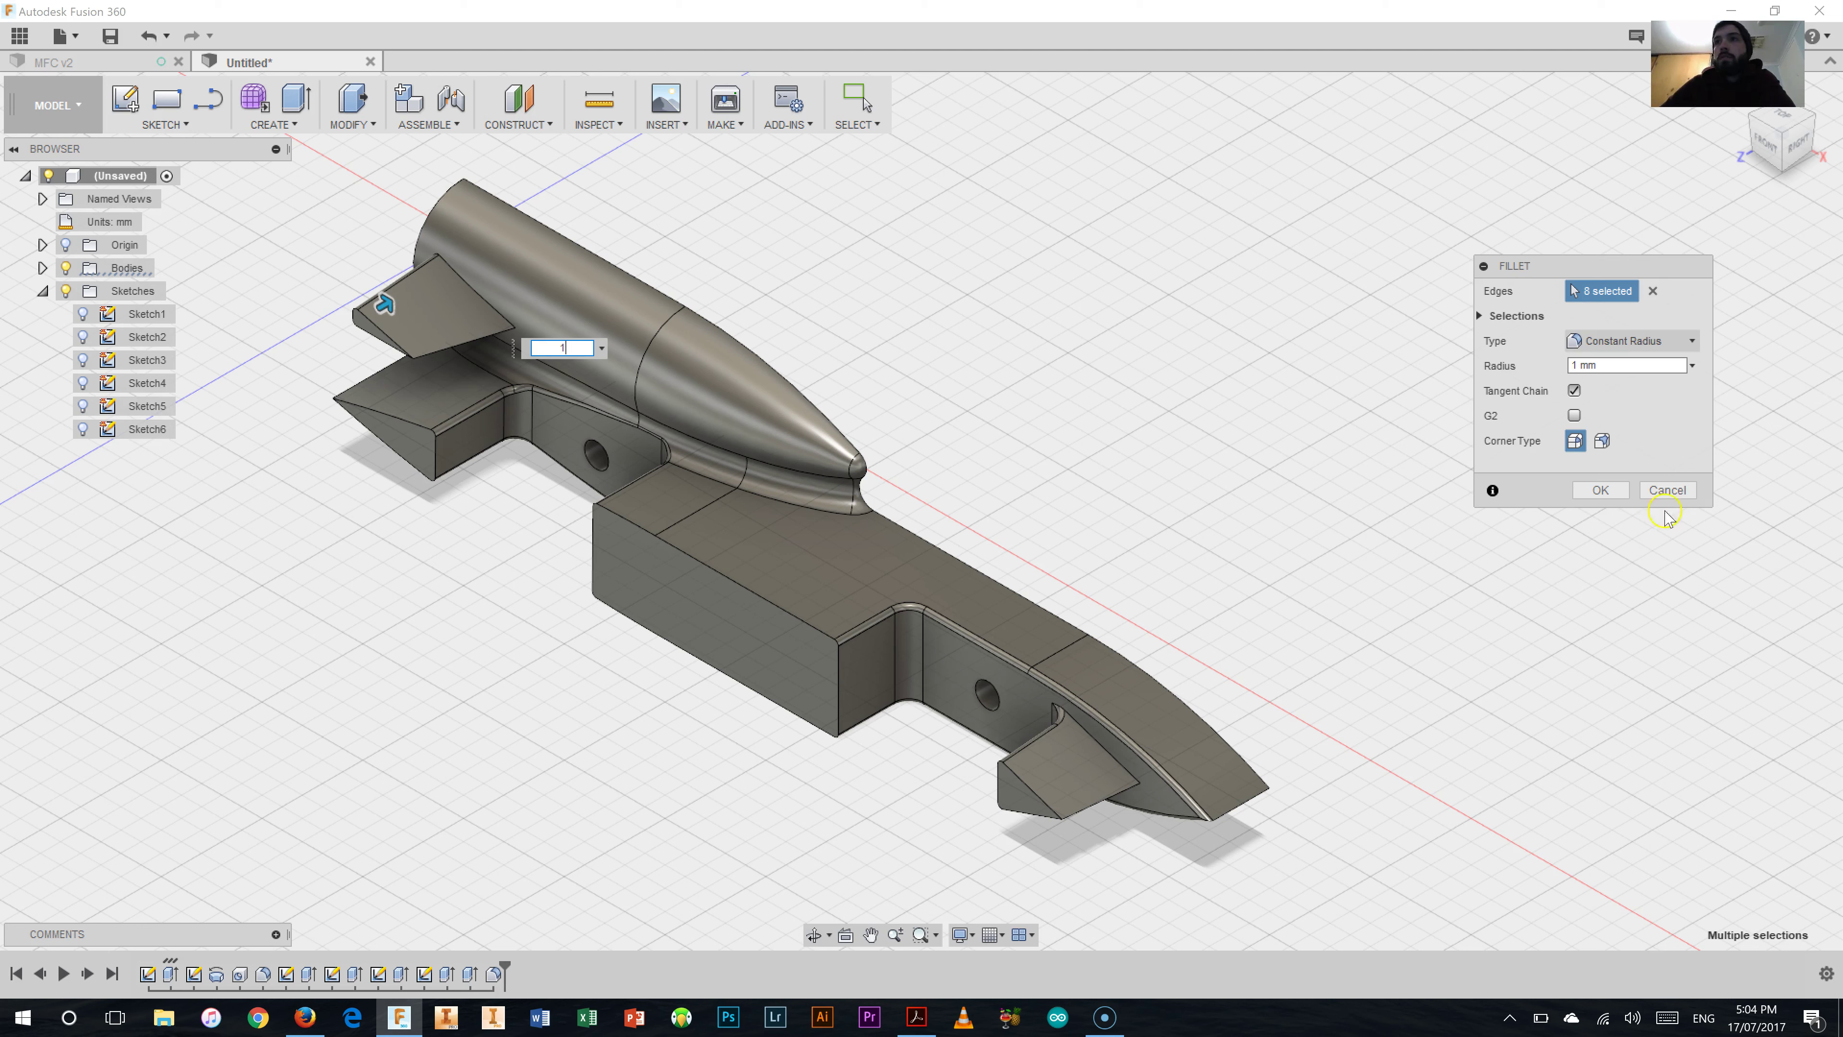
pyautogui.click(1600, 490)
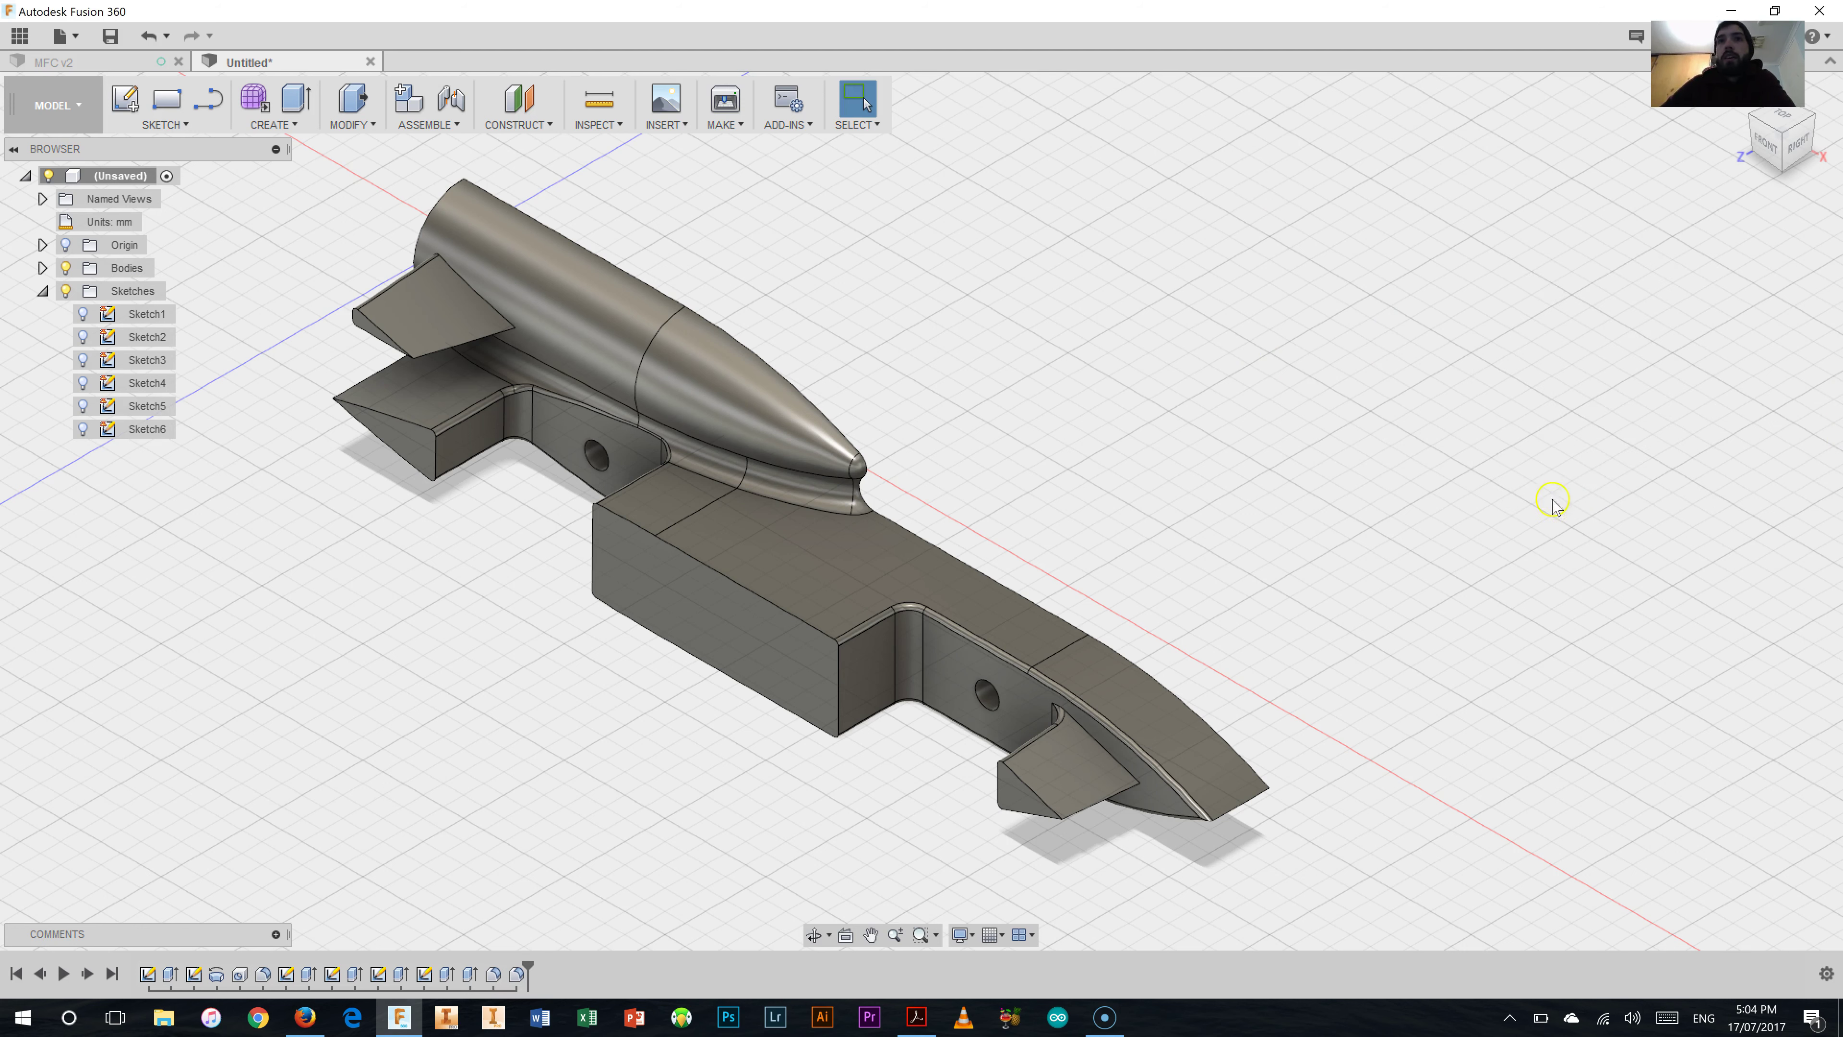
# Inspect the filleted car from above and switch to Adobe Acrobat to compare it with the fillets sheet of My First Car.pdf.
pyautogui.click(1756, 122)
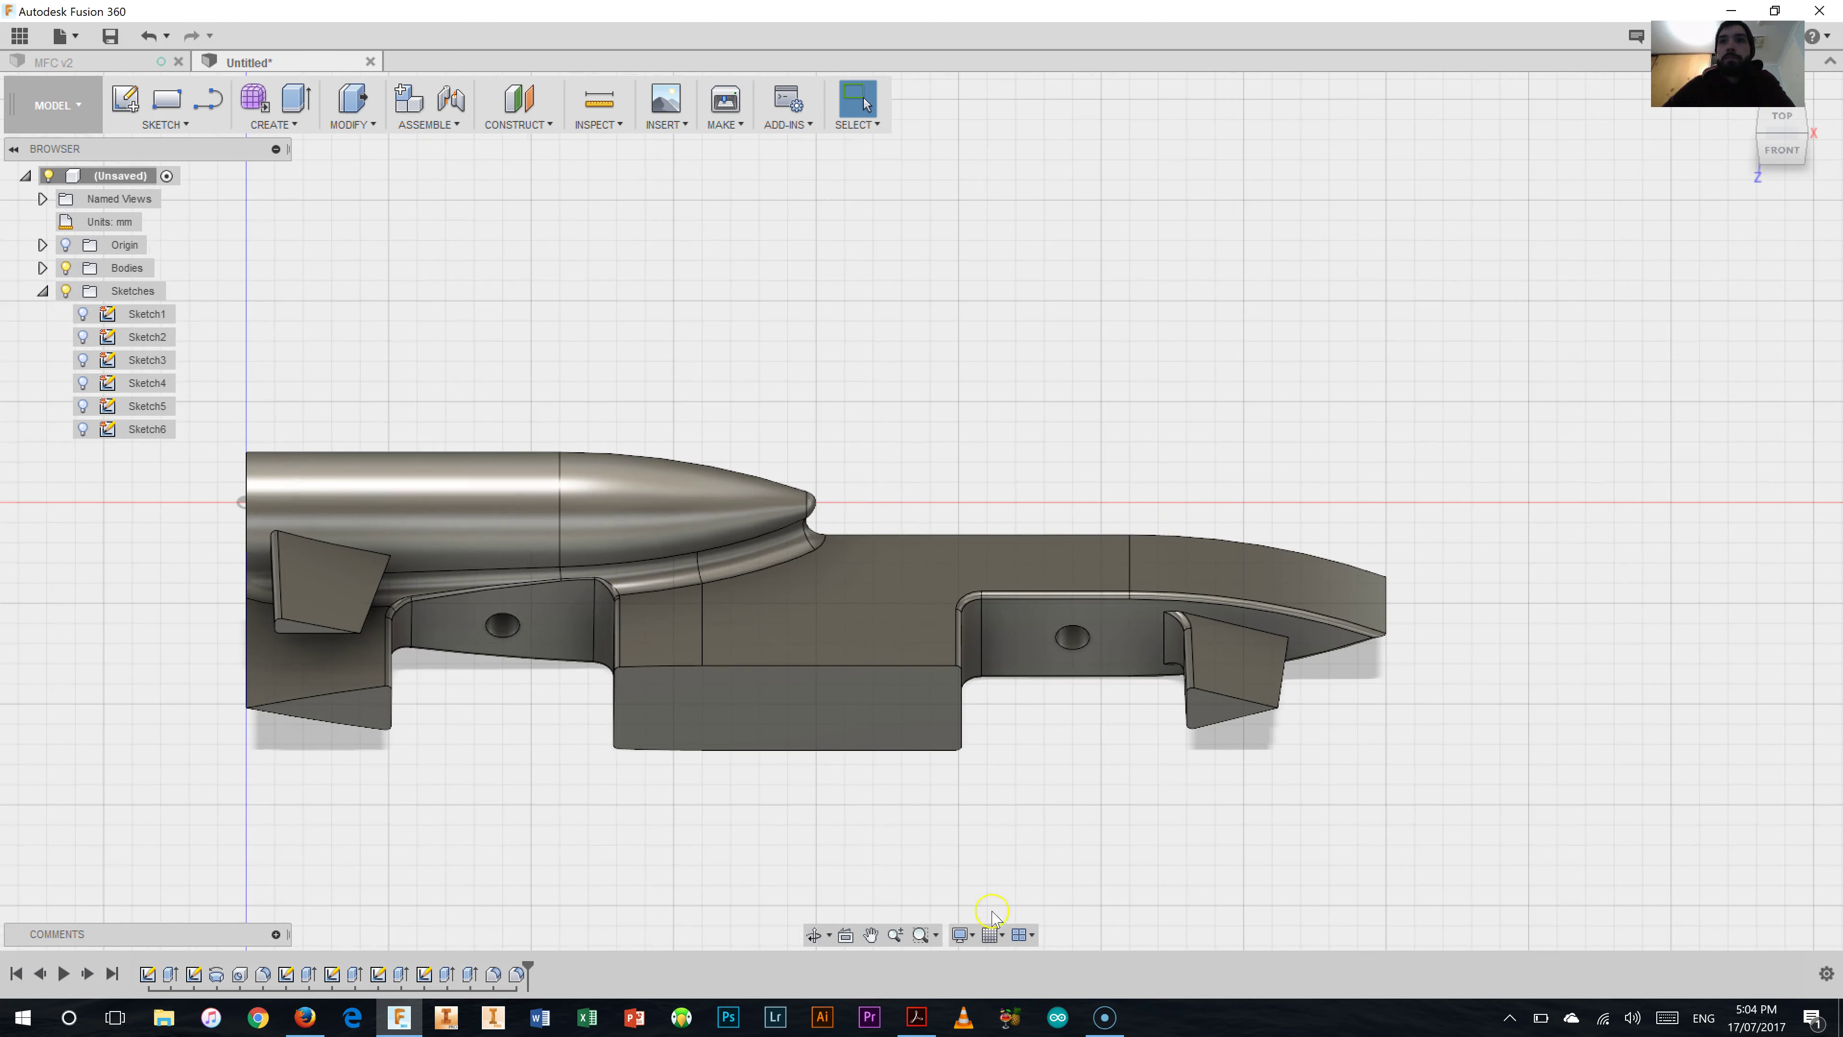
pyautogui.click(916, 1017)
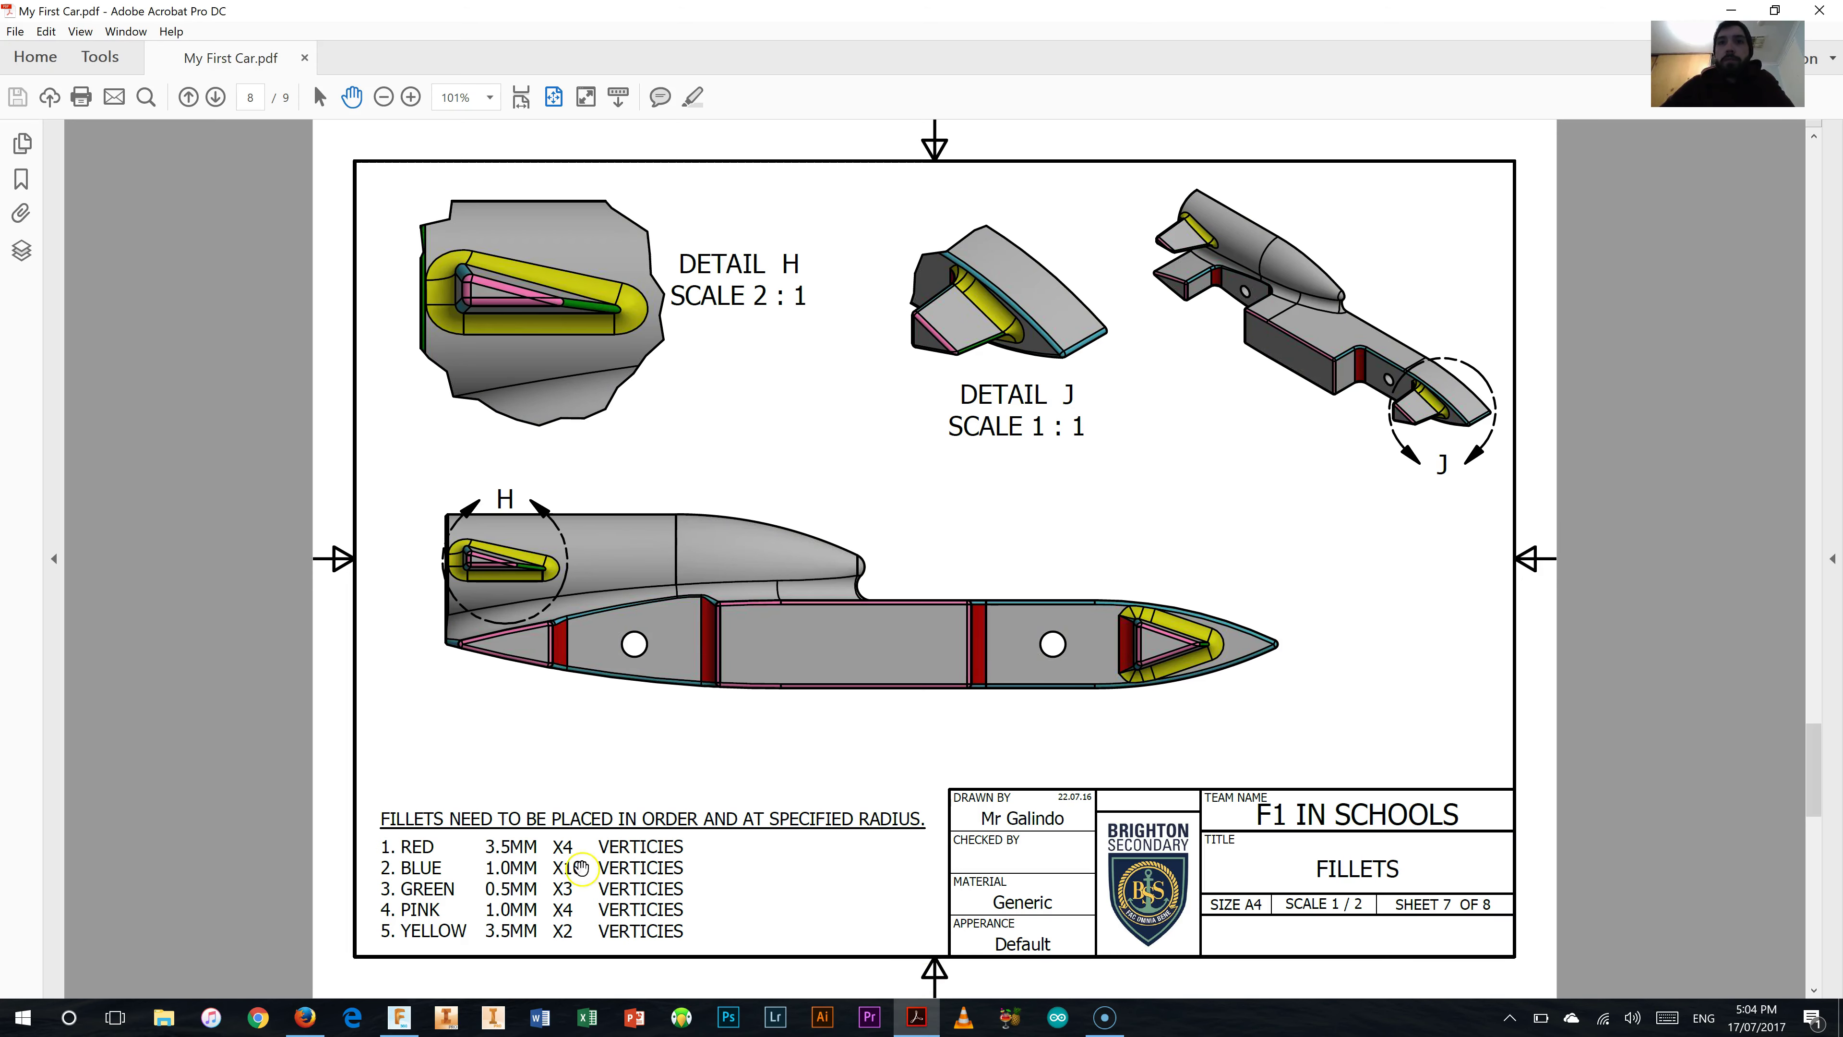